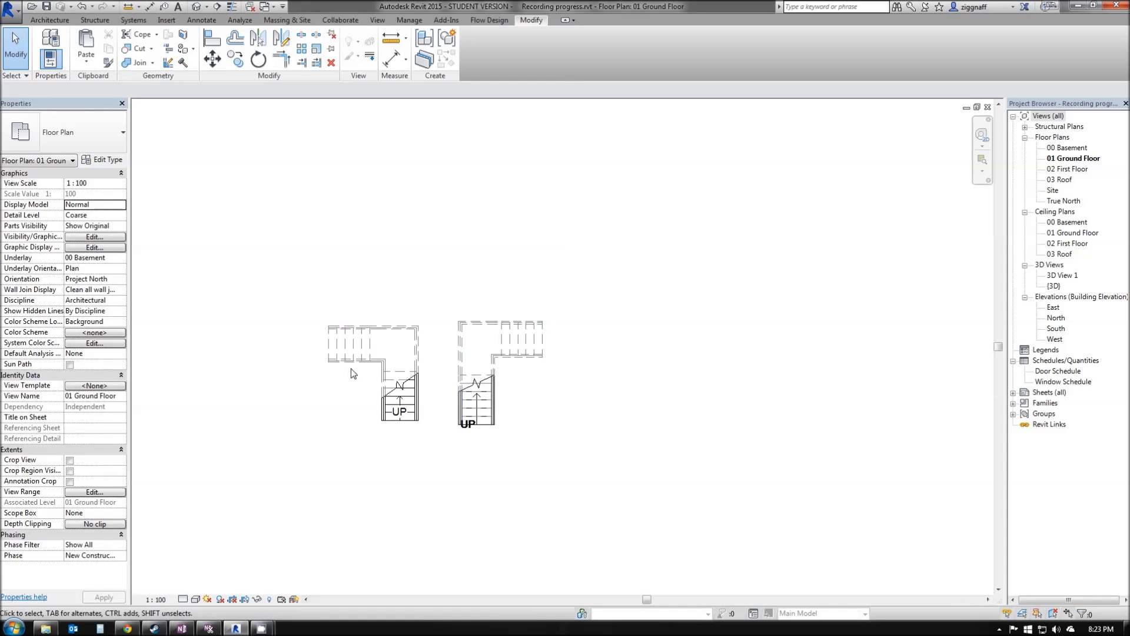
- Open the left L-shaped stair's boundary and riser sketch for inspection, then finish it
{"action": "left_click", "coordinate": [471, 356]}
{"action": "left_click", "coordinate": [41, 21]}
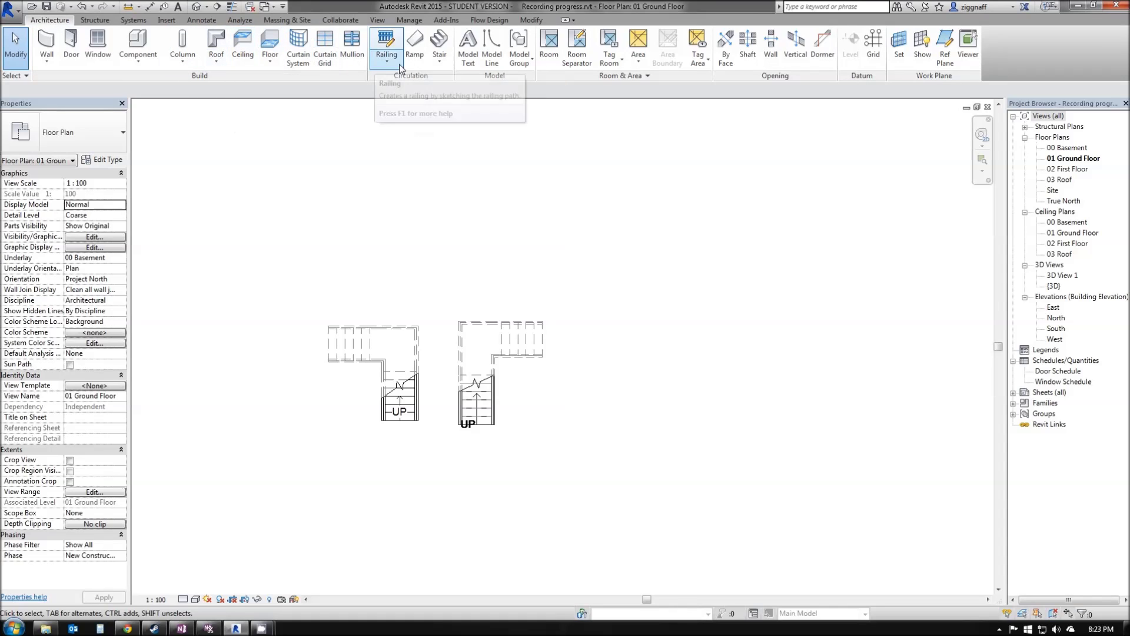
{"action": "left_click", "coordinate": [439, 58]}
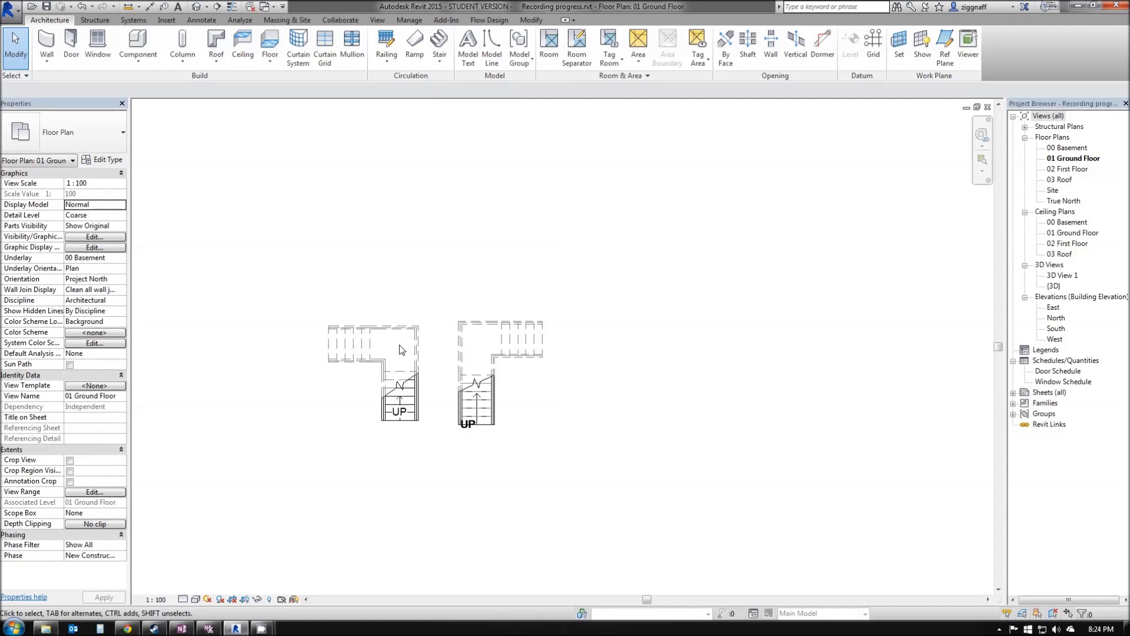
{"action": "left_click", "coordinate": [398, 385]}
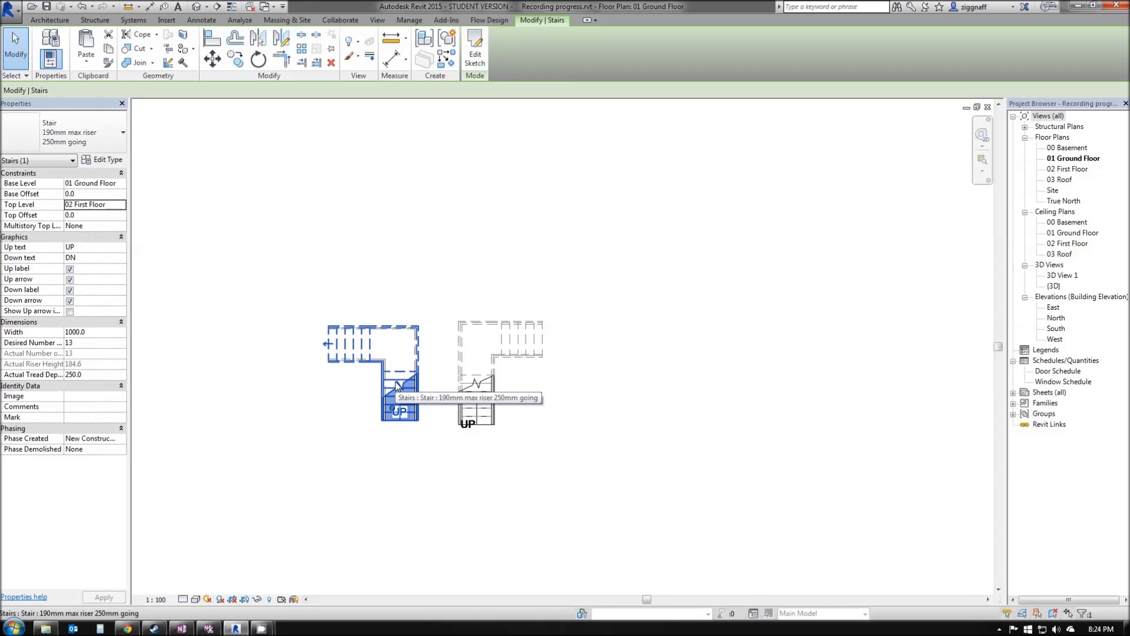
{"action": "double_click", "coordinate": [398, 386]}
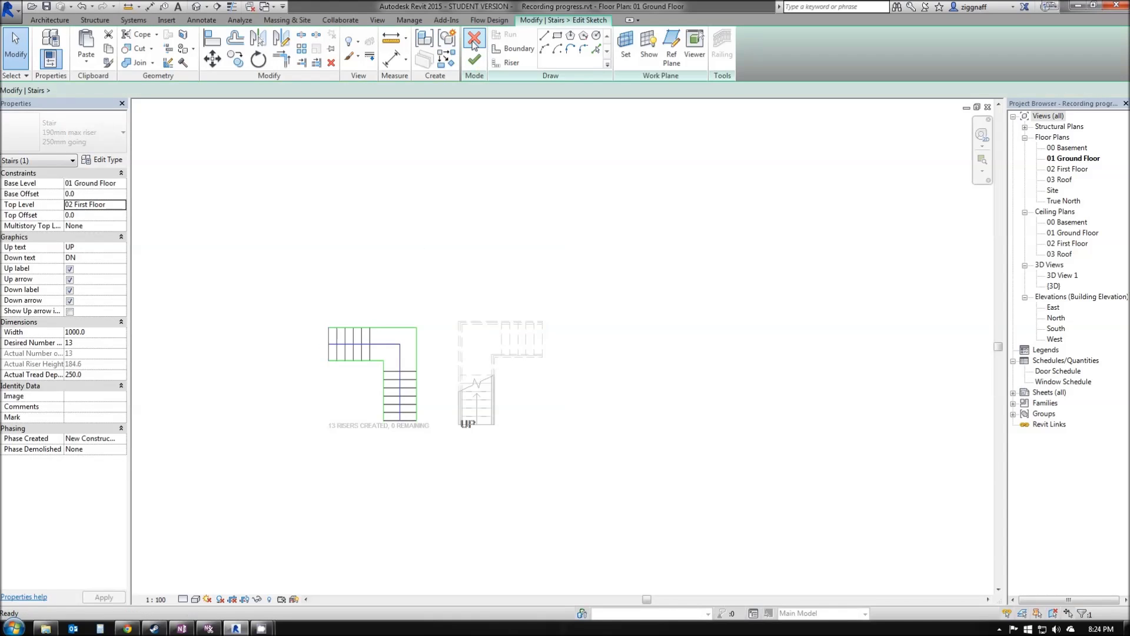
{"action": "scroll", "coordinate": [379, 395], "scroll_direction": "up", "scroll_amount": 2}
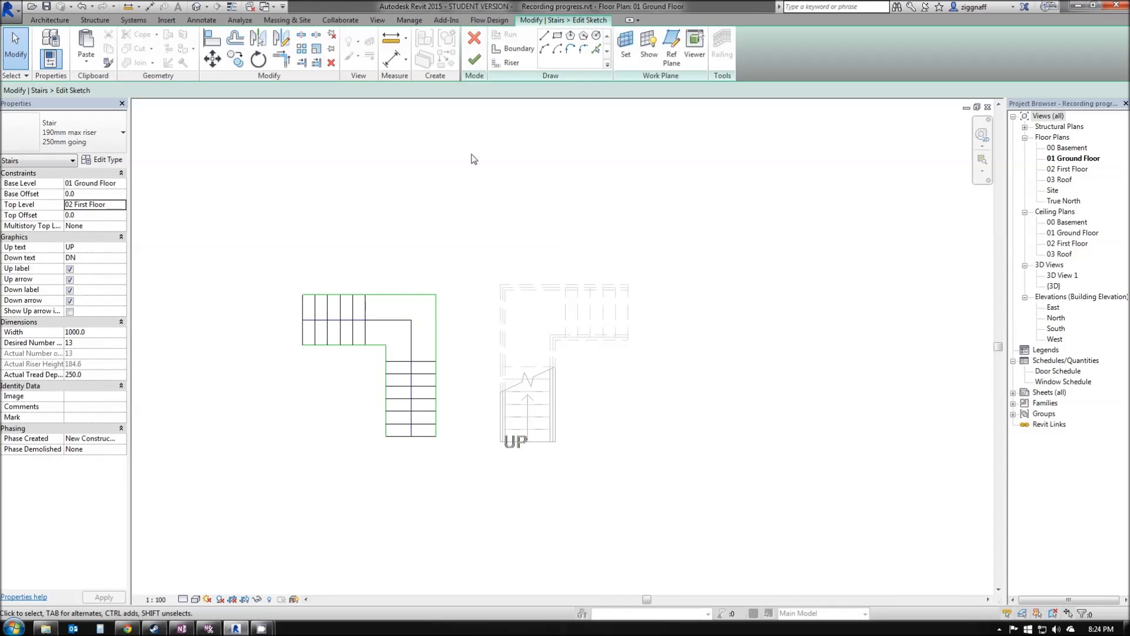
{"action": "left_click", "coordinate": [474, 60]}
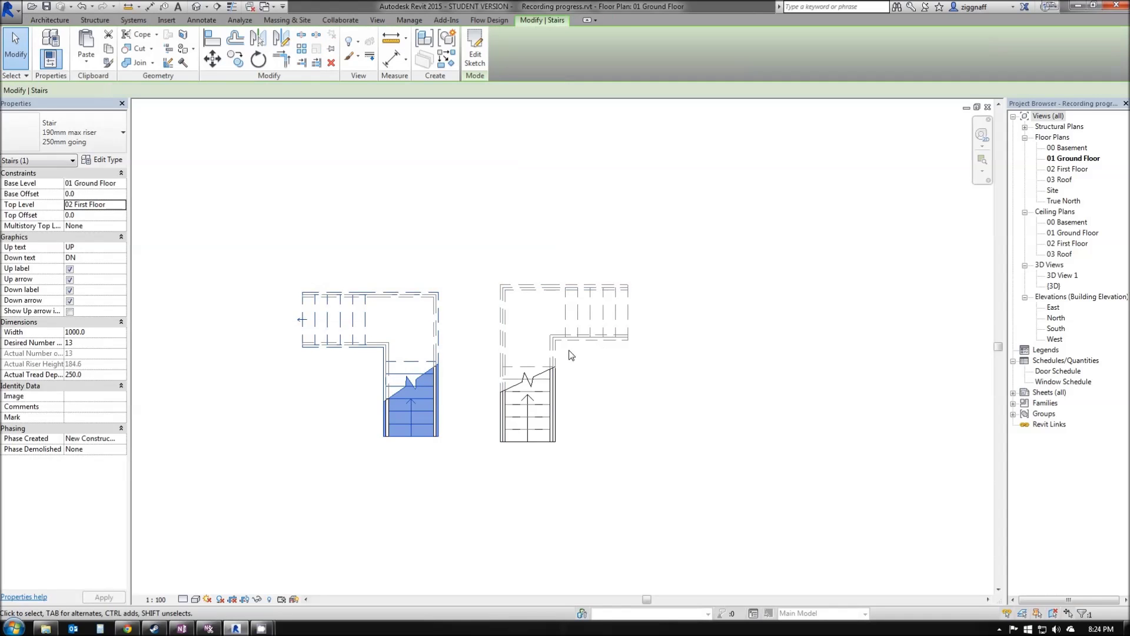
- Edit the right component stair and widen its lower flight from 1000 to 1500 mm
{"action": "key", "text": "Escape"}
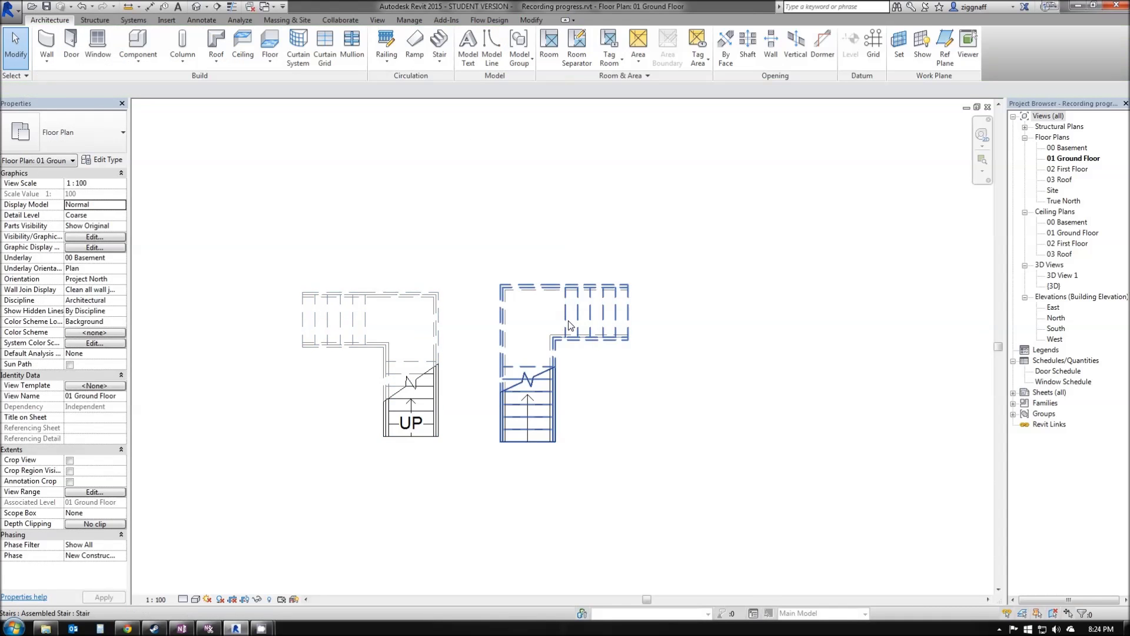
{"action": "left_click", "coordinate": [565, 325]}
{"action": "left_click", "coordinate": [475, 45]}
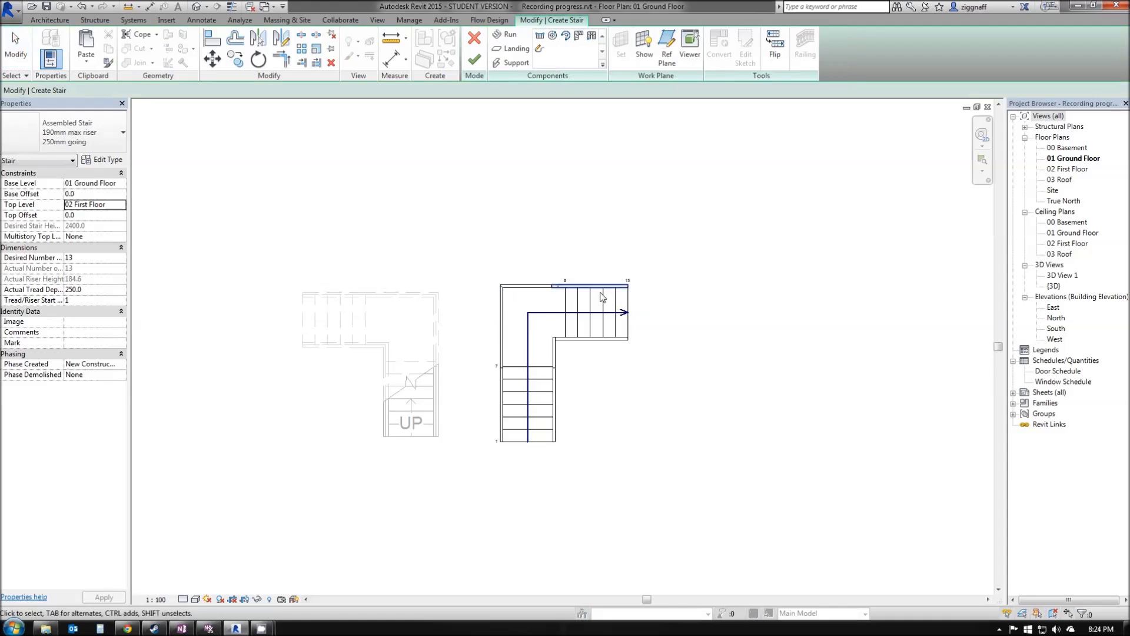
{"action": "left_click", "coordinate": [605, 322]}
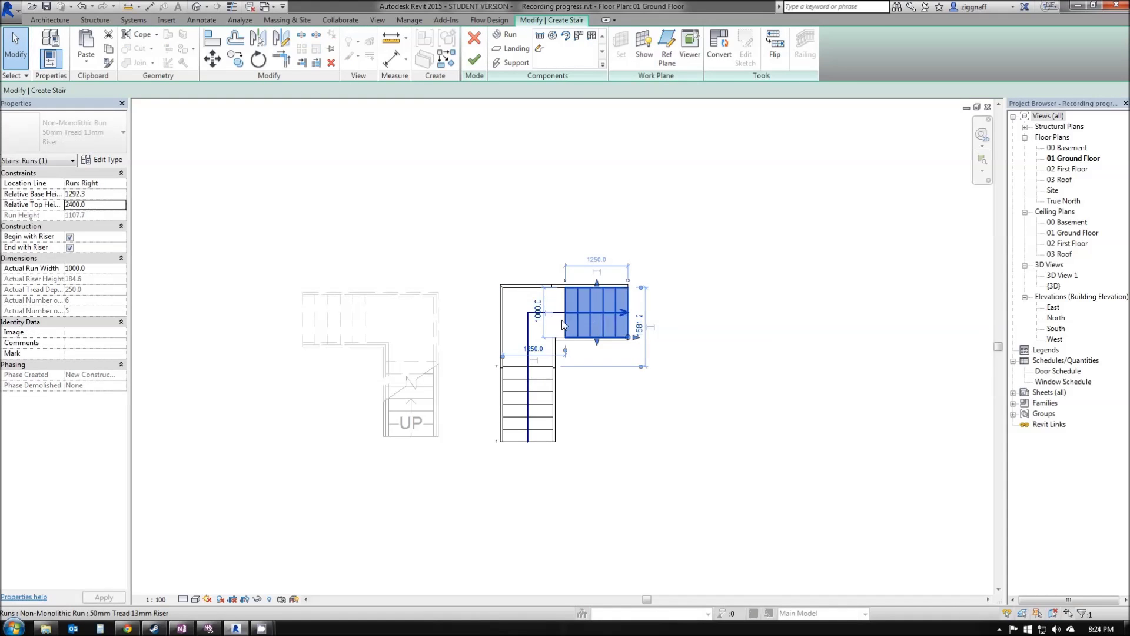
{"action": "left_click", "coordinate": [500, 333]}
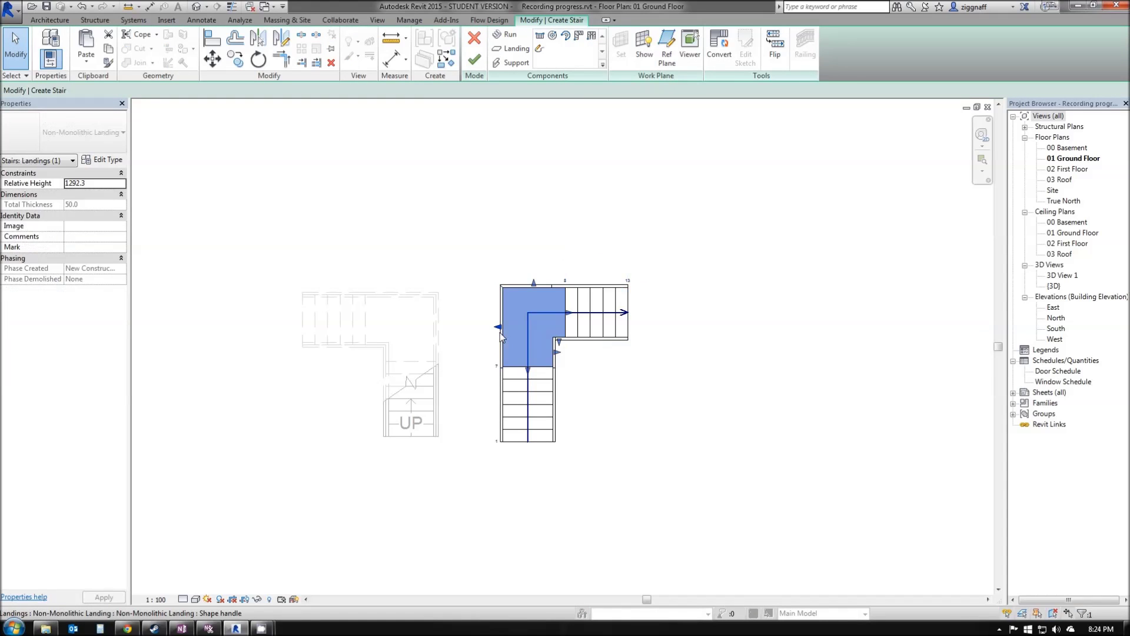
{"action": "left_click", "coordinate": [519, 408]}
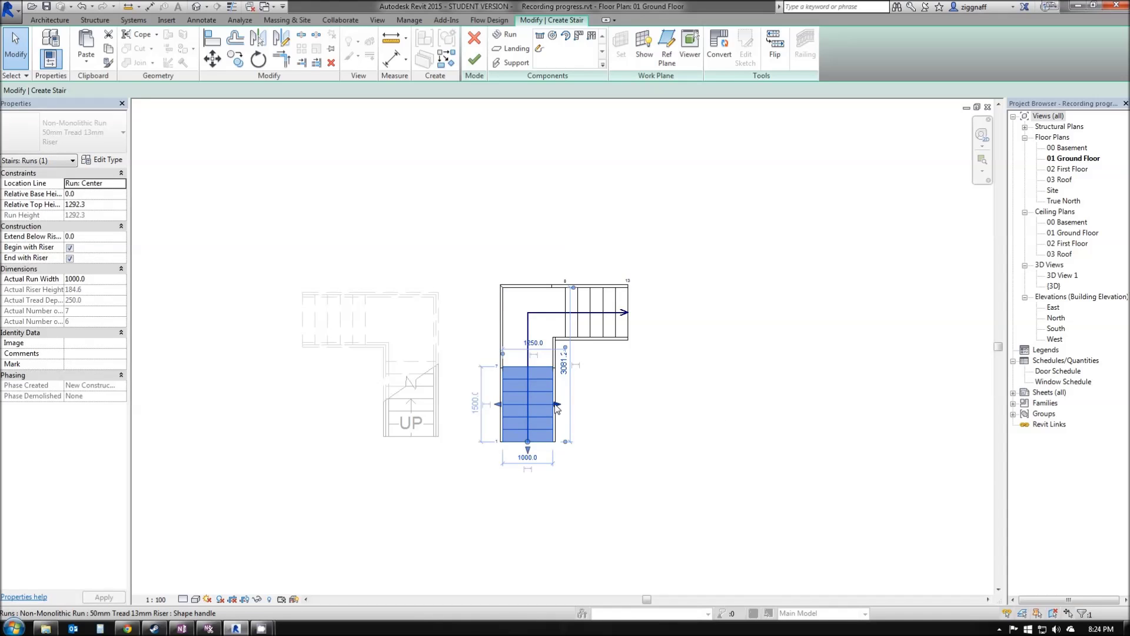
{"action": "left_click_drag", "start_coordinate": [557, 406], "coordinate": [581, 406]}
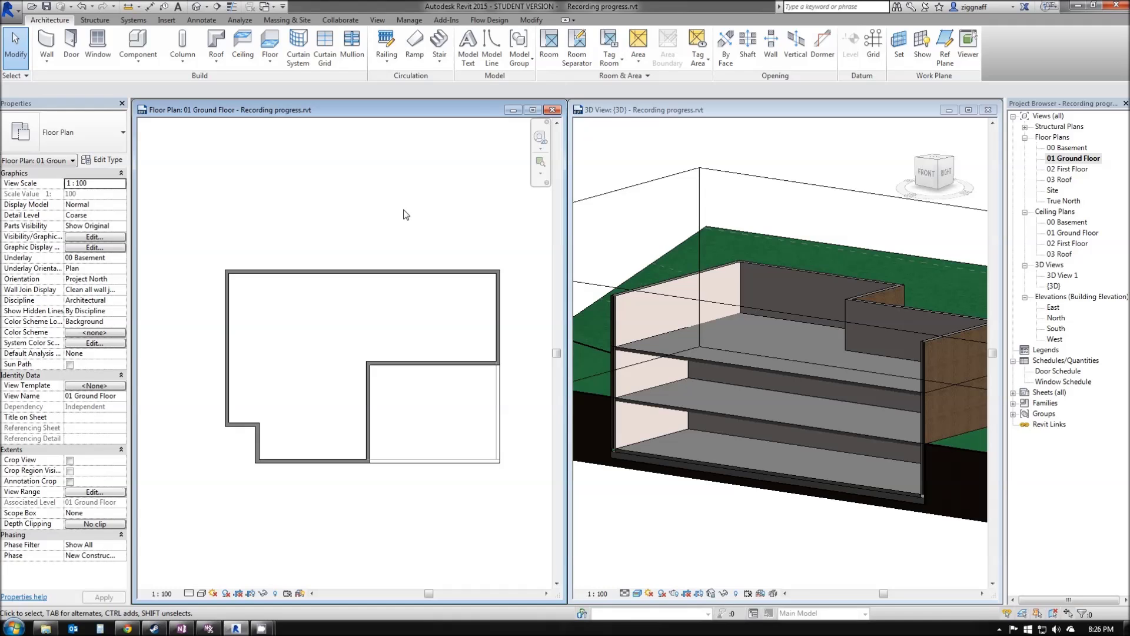
- Activate the tiled 01 Ground Floor plan and begin a new Assembled Stair with 1000.0 run width
{"action": "left_click", "coordinate": [338, 317]}
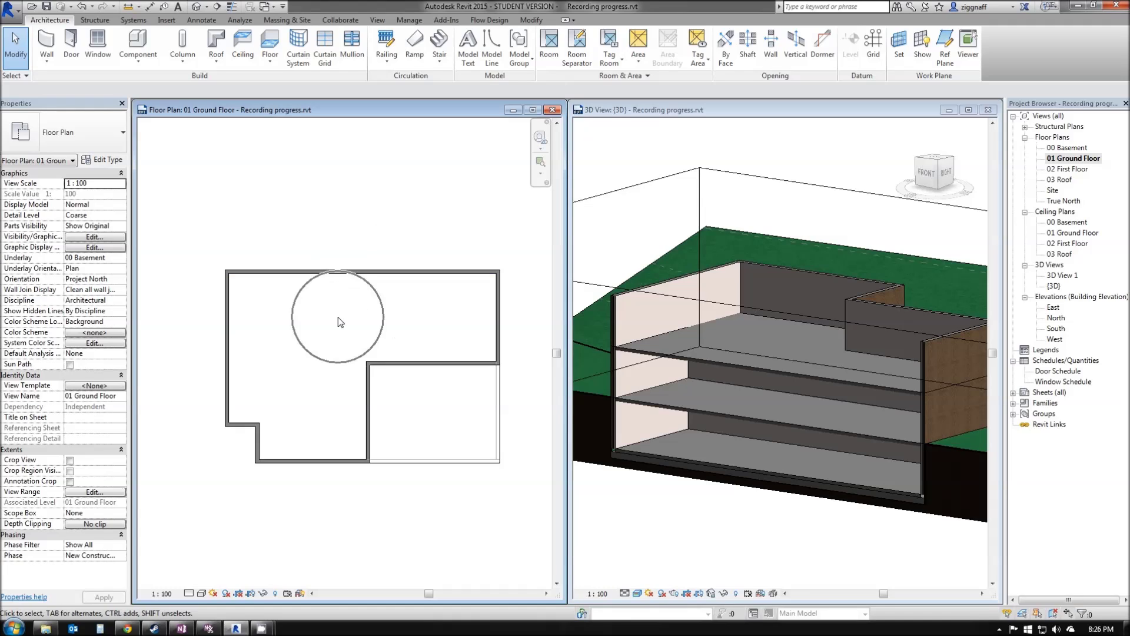
{"action": "left_click", "coordinate": [439, 52]}
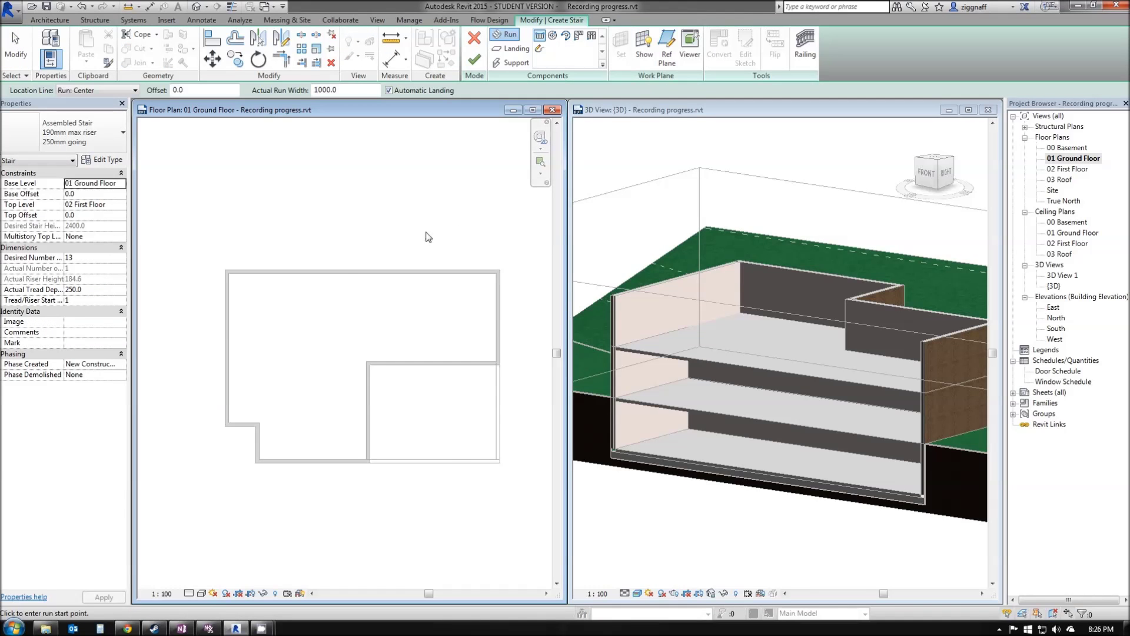
- Choose the 190mm max riser 250mm going stair type in Properties
{"action": "scroll", "coordinate": [329, 331], "scroll_direction": "up", "scroll_amount": 2}
{"action": "scroll", "coordinate": [328, 331], "scroll_direction": "up", "scroll_amount": 1}
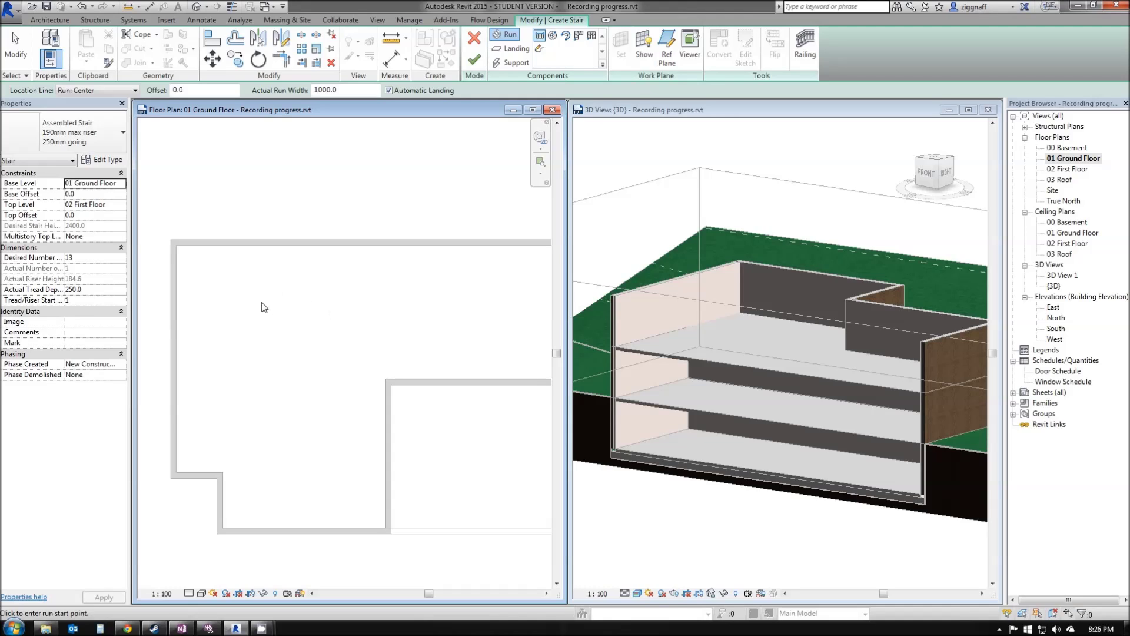
{"action": "left_click", "coordinate": [79, 258]}
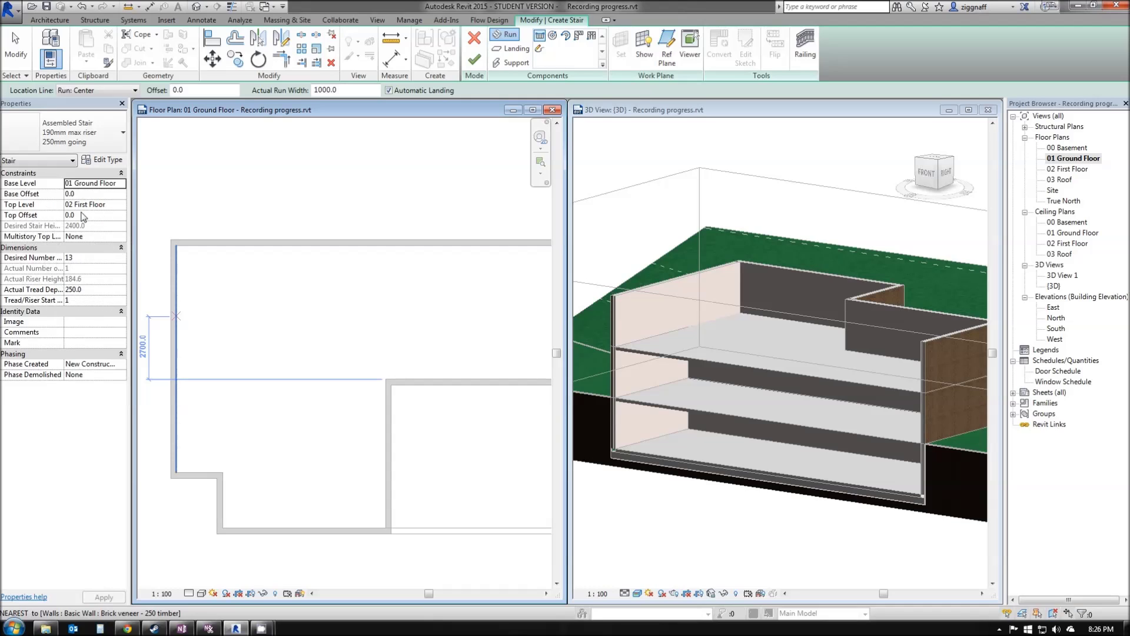
{"action": "left_click", "coordinate": [85, 134]}
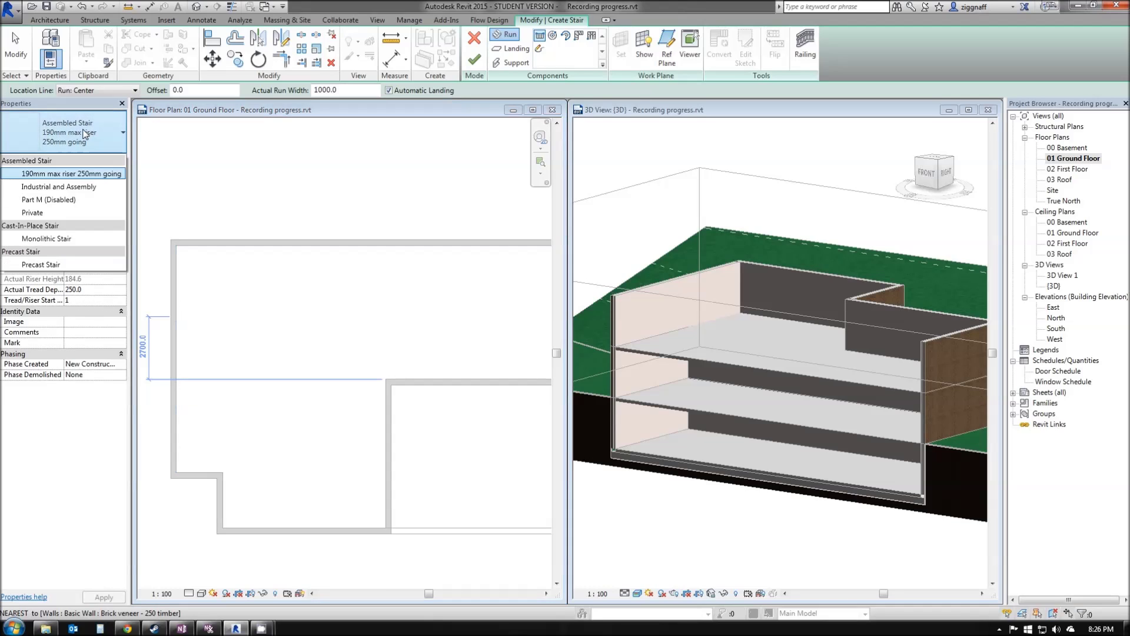
{"action": "left_click", "coordinate": [66, 173]}
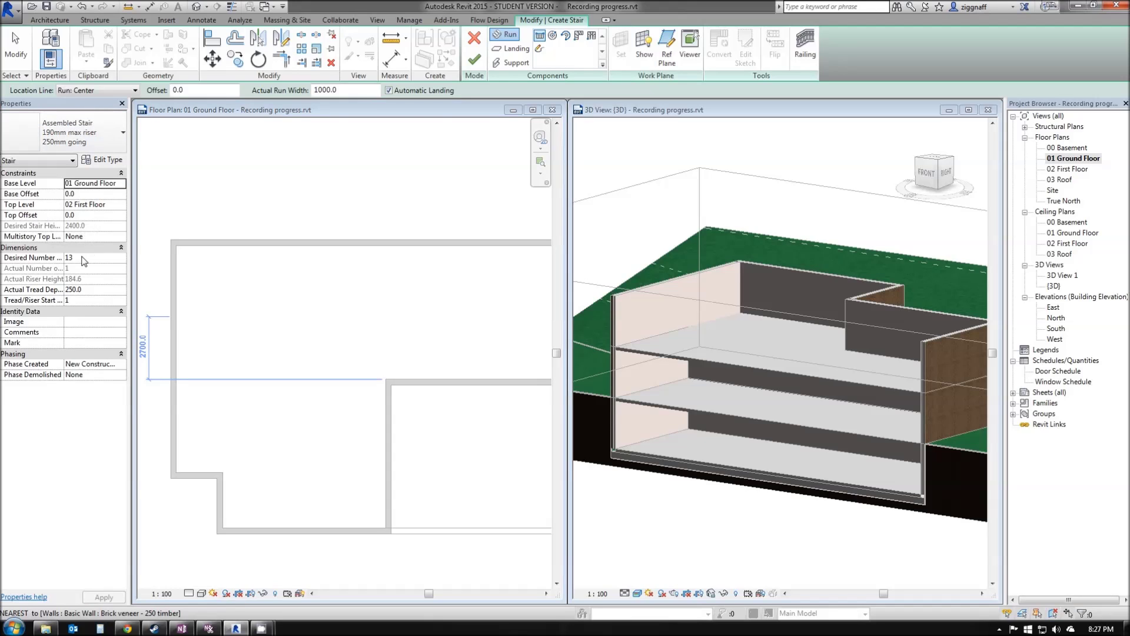
{"action": "left_click", "coordinate": [96, 186]}
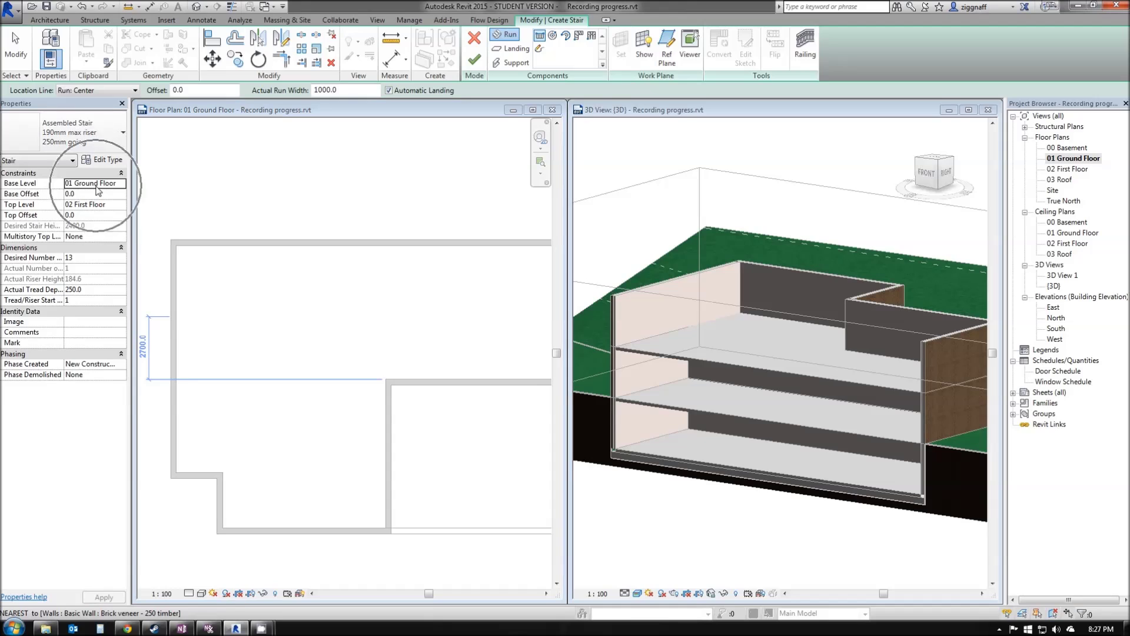
{"action": "left_click", "coordinate": [92, 211]}
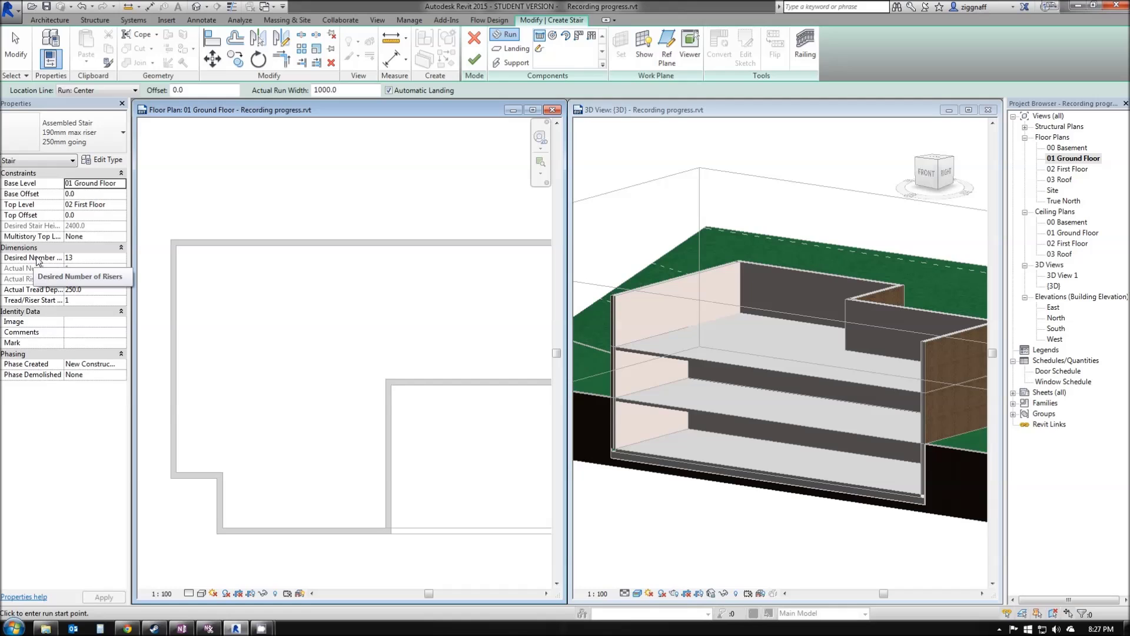
- Set Desired Number of Risers to 14, rejecting the riser-height warning, giving 171.4 risers
{"action": "left_click", "coordinate": [81, 262]}
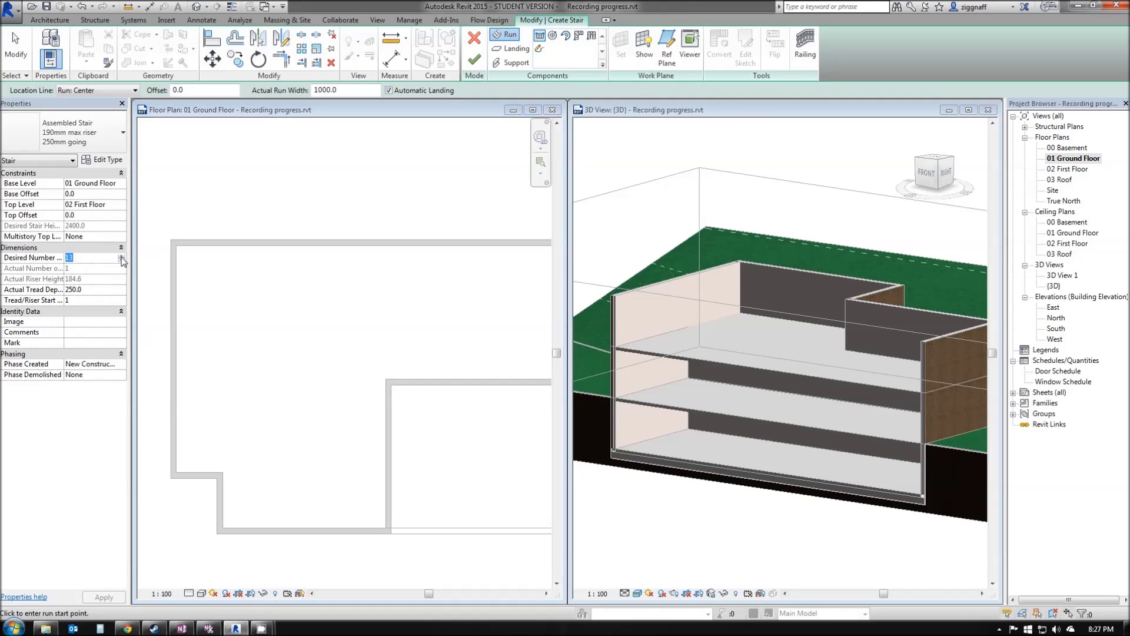
{"action": "left_click", "coordinate": [73, 143]}
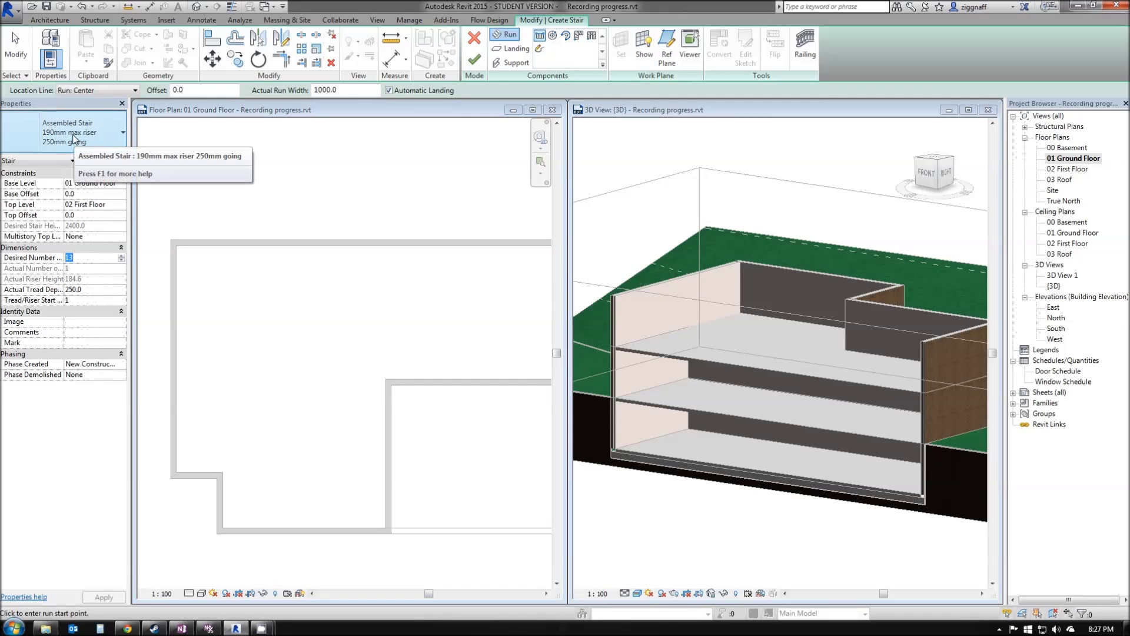
{"action": "left_click", "coordinate": [121, 261]}
{"action": "left_click", "coordinate": [121, 261]}
{"action": "left_click", "coordinate": [122, 261]}
{"action": "left_click", "coordinate": [121, 261]}
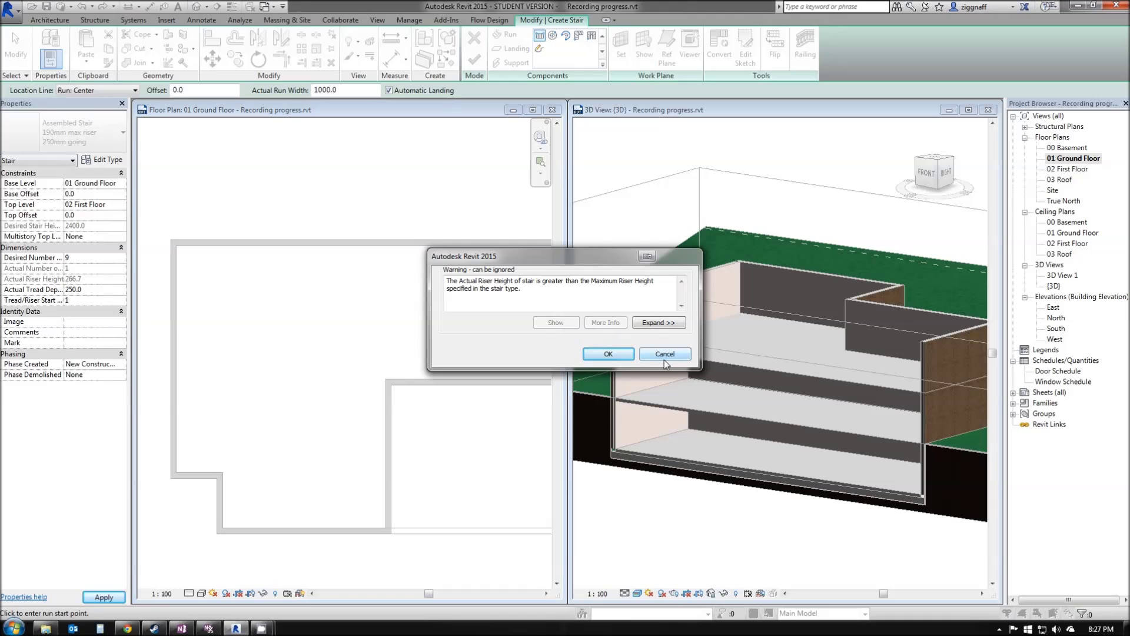
{"action": "left_click", "coordinate": [665, 355]}
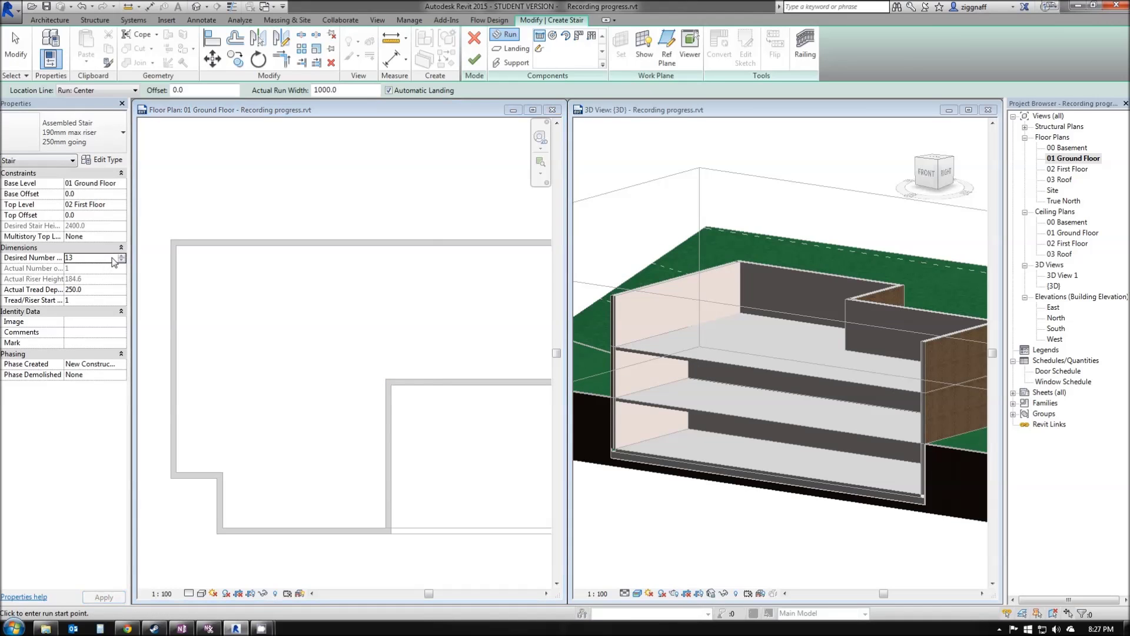
{"action": "left_click", "coordinate": [122, 257]}
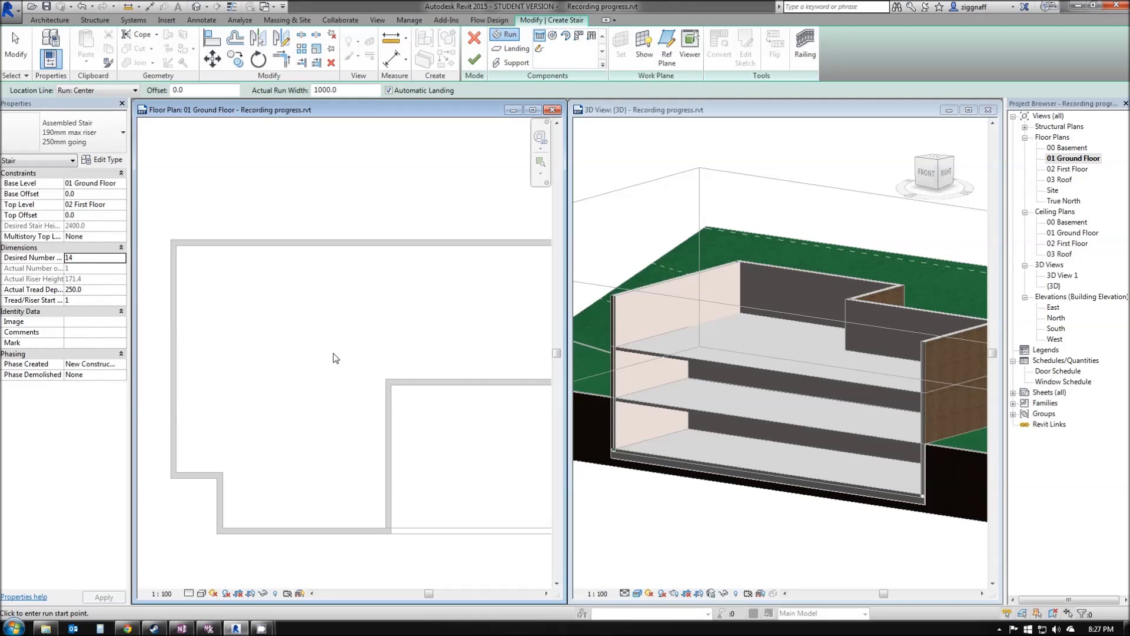
- Draw two side-by-side 7-riser runs joined by a landing on the ground floor plan
{"action": "left_click", "coordinate": [333, 353]}
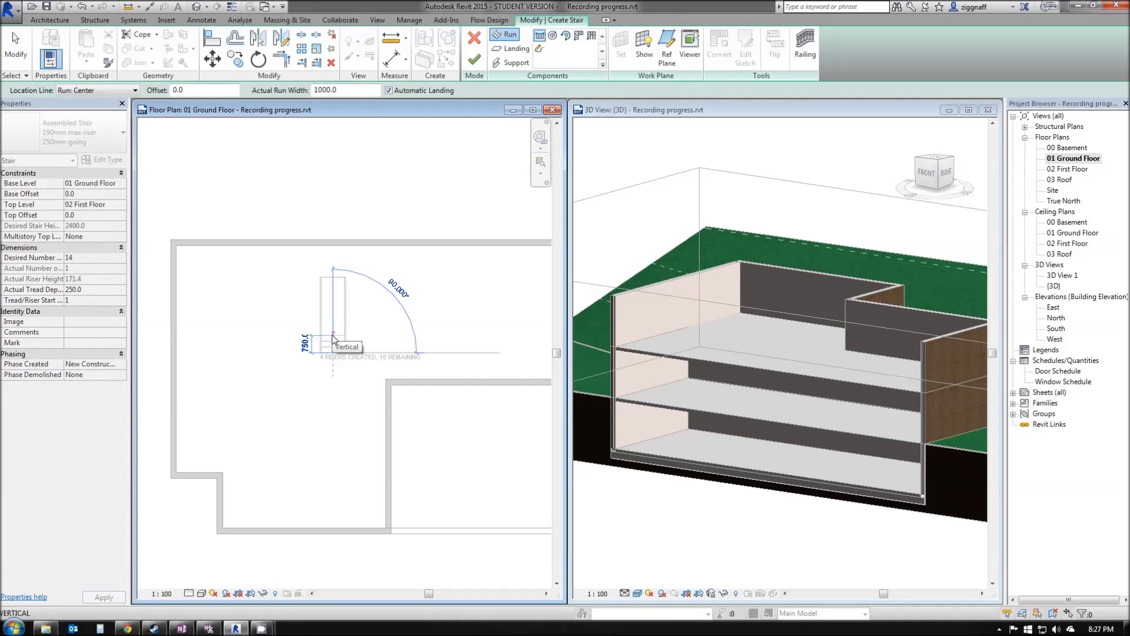
{"action": "scroll", "coordinate": [332, 339], "scroll_direction": "up", "scroll_amount": 3}
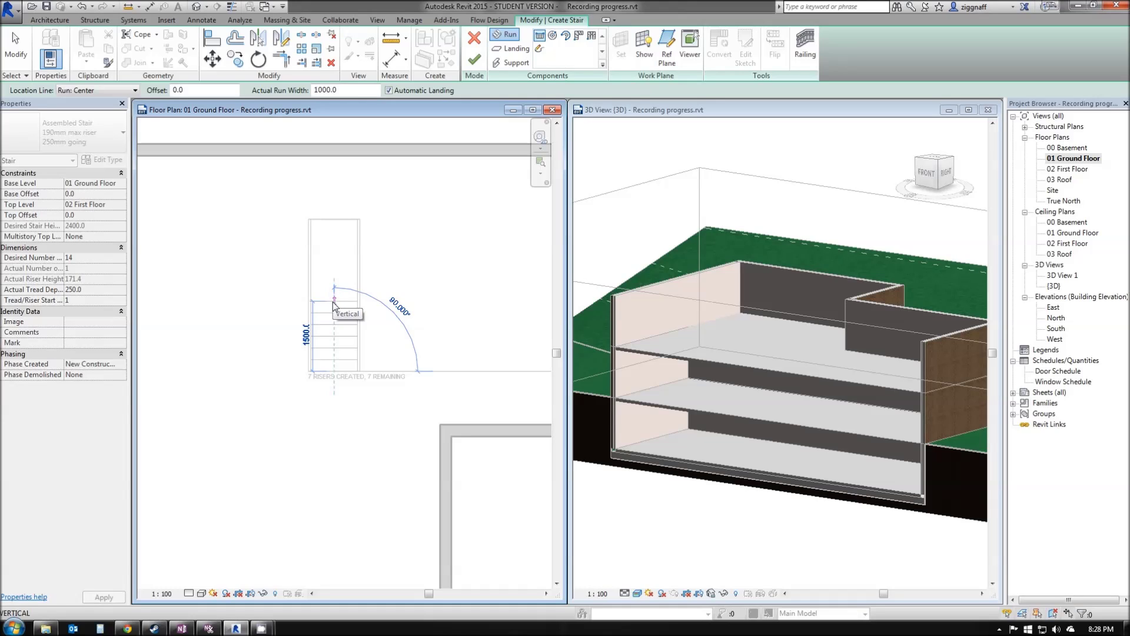
{"action": "left_click", "coordinate": [333, 302]}
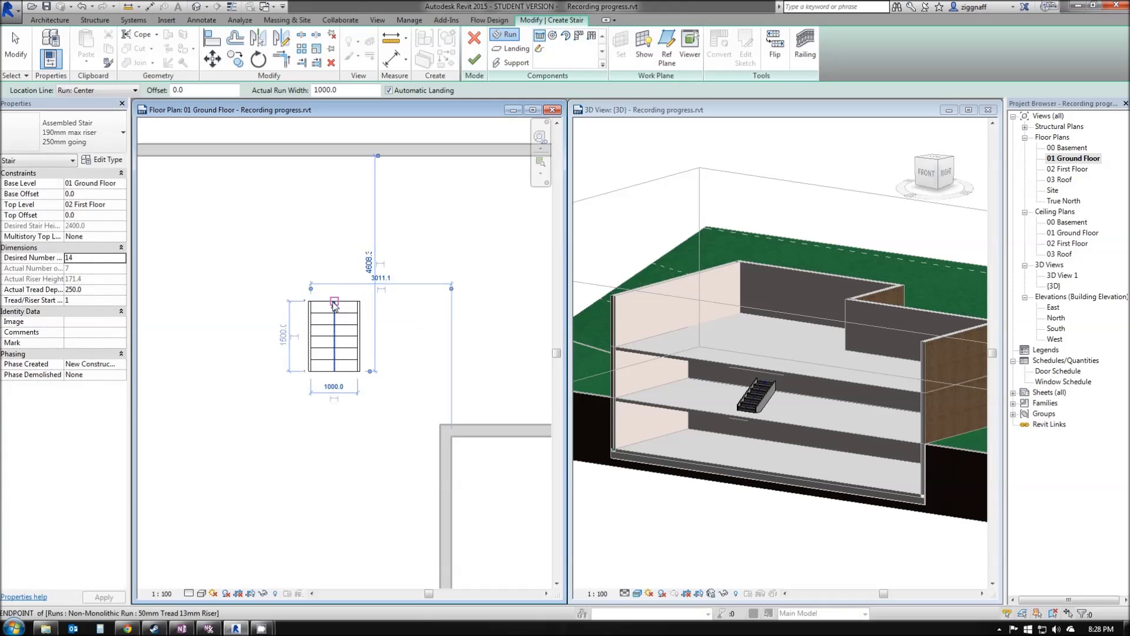
{"action": "middle_click_drag", "start_coordinate": [281, 302], "coordinate": [384, 310]}
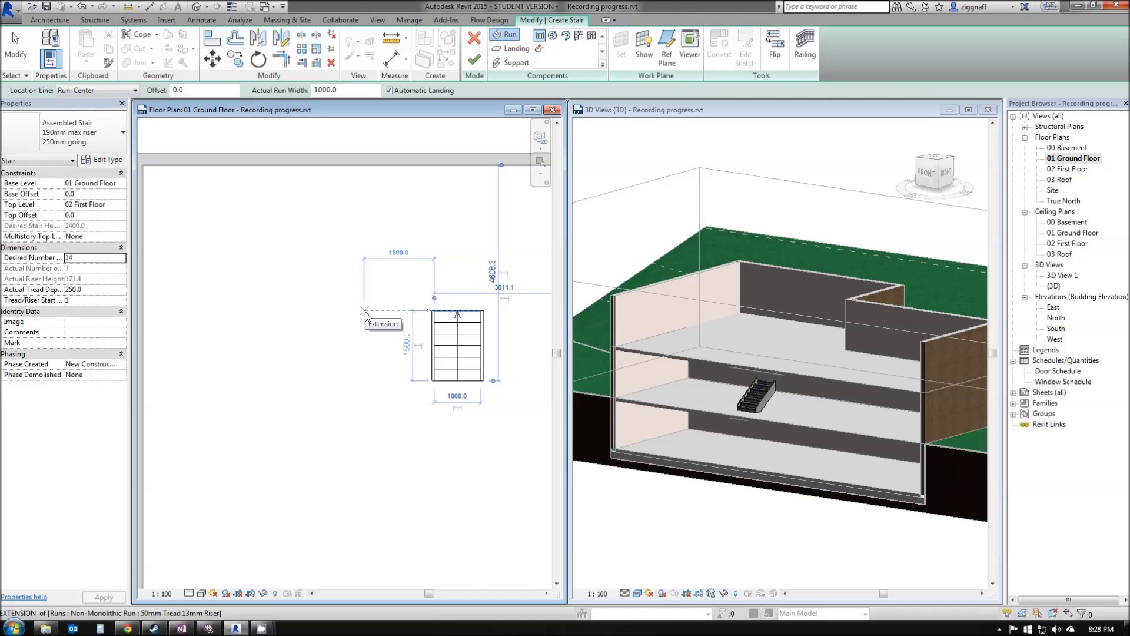
{"action": "left_click", "coordinate": [353, 311]}
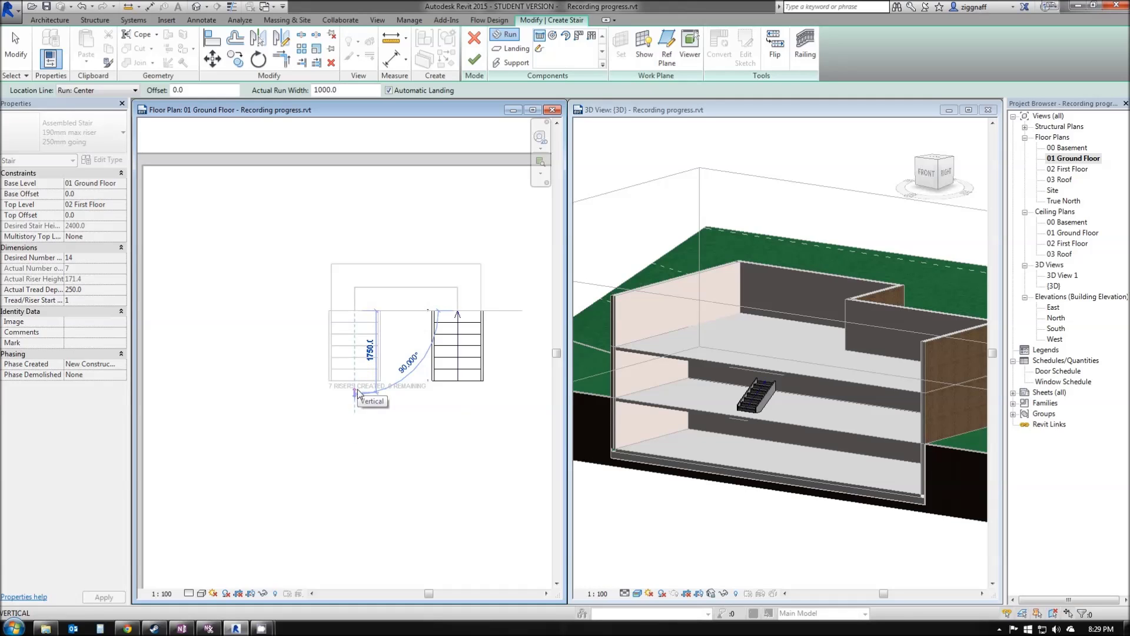
{"action": "left_click", "coordinate": [358, 390]}
{"action": "key", "text": "Escape"}
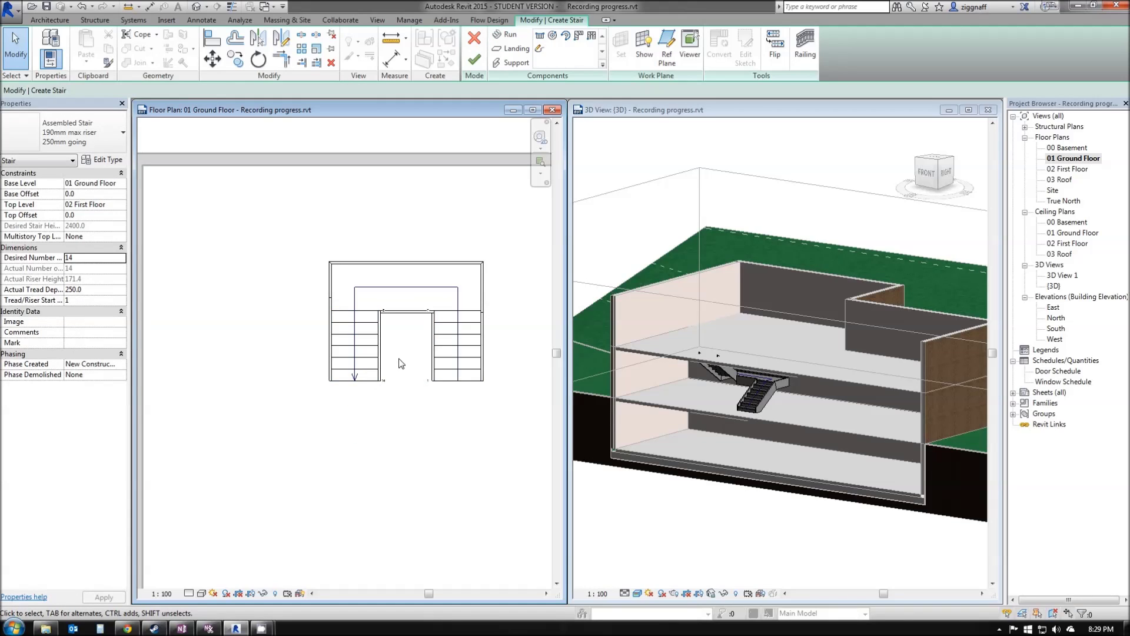
- Check the new stair in 3D, then finish it with railings on both flights
{"action": "scroll", "coordinate": [315, 312], "scroll_direction": "down", "scroll_amount": 1}
{"action": "scroll", "coordinate": [754, 381], "scroll_direction": "up", "scroll_amount": 3}
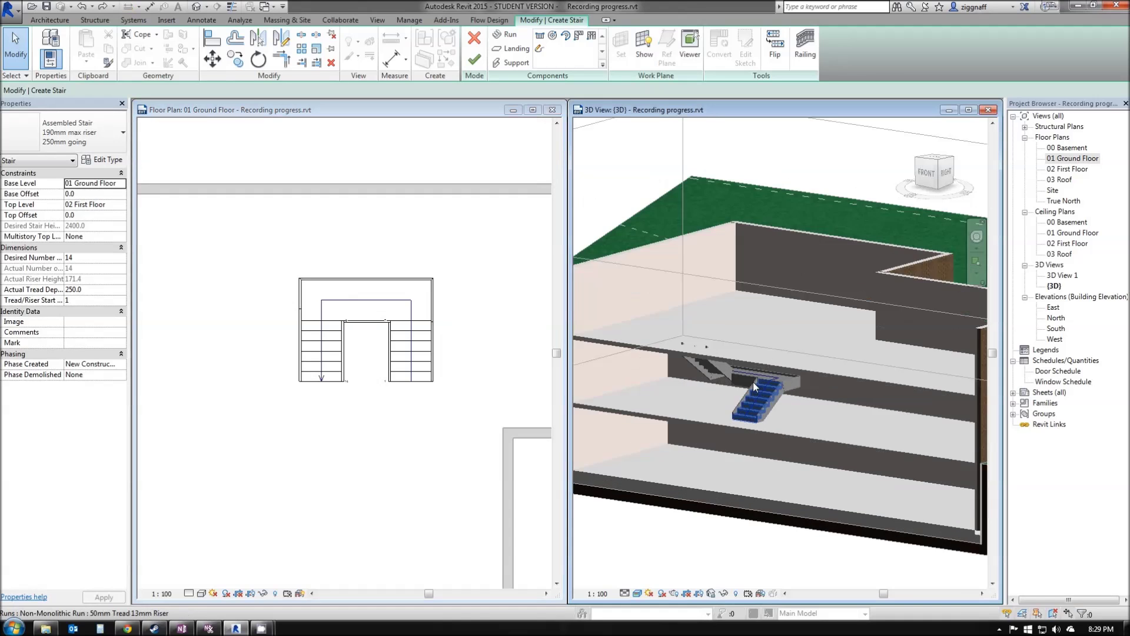
{"action": "middle_click_drag", "start_coordinate": [772, 404], "coordinate": [483, 379], "text": "shift"}
{"action": "left_click", "coordinate": [407, 243]}
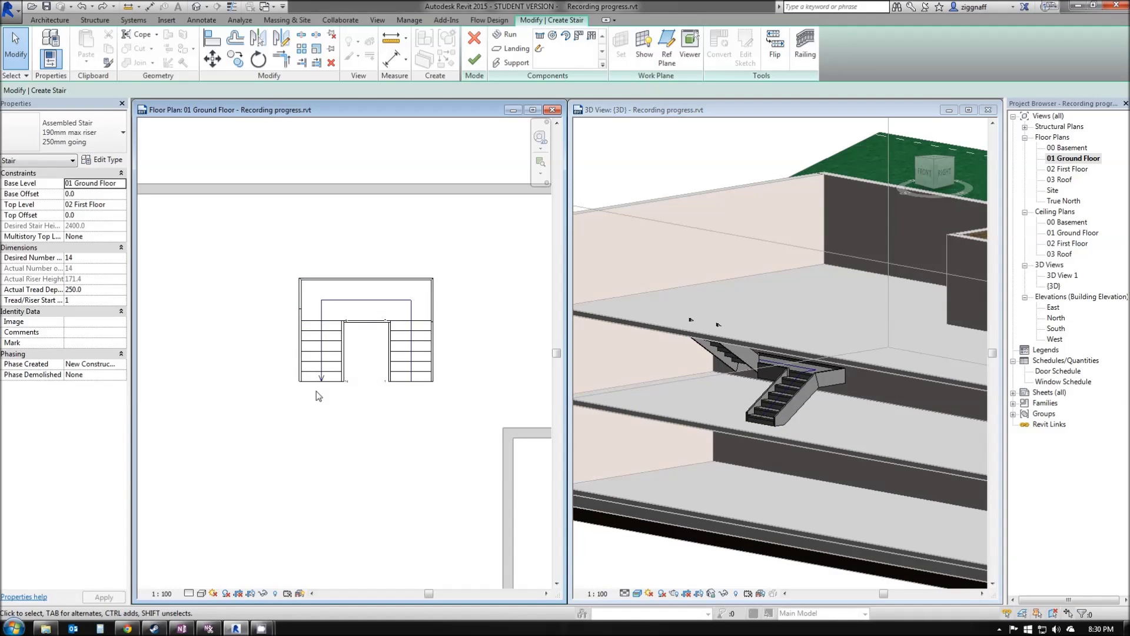
{"action": "left_click", "coordinate": [475, 61]}
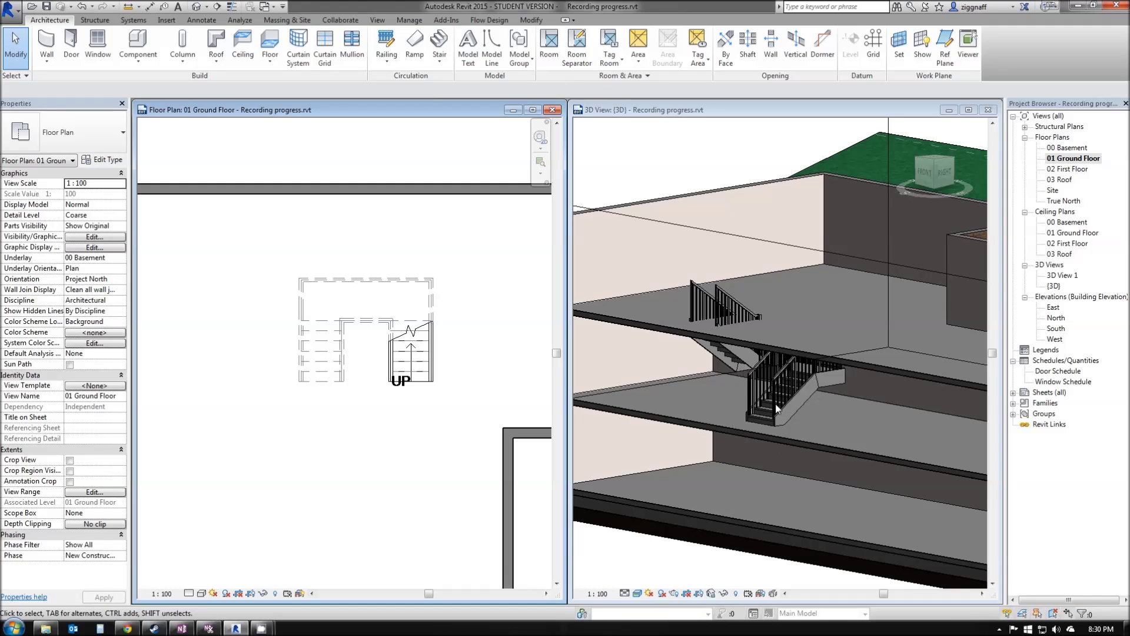
- Flip the stair's up direction and reopen it to edit its runs
{"action": "left_click", "coordinate": [418, 377]}
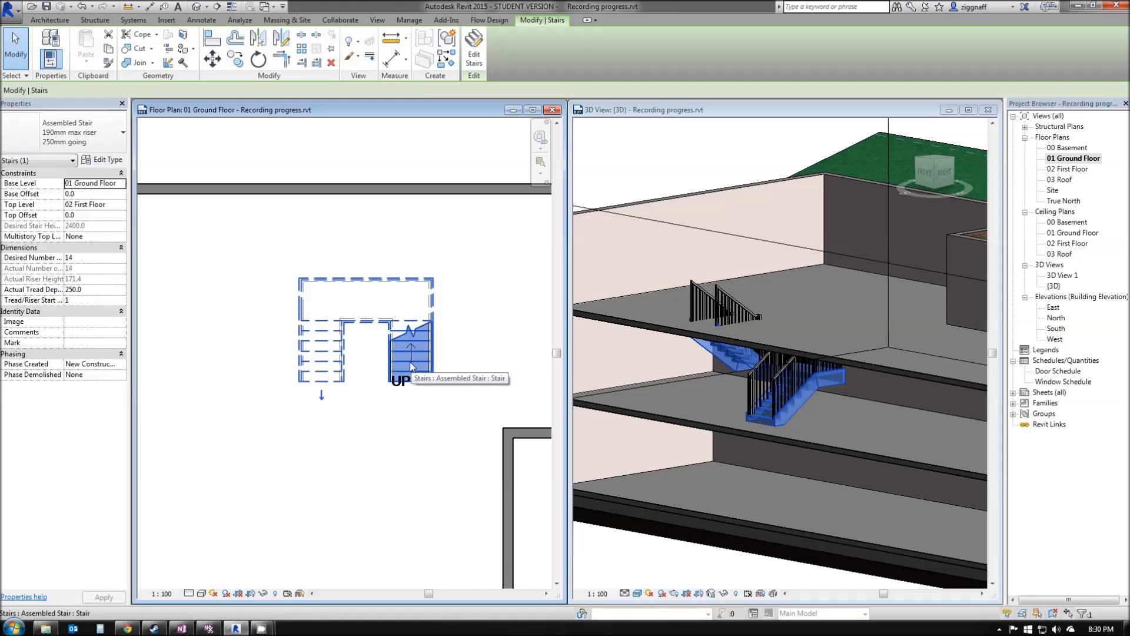
{"action": "left_click", "coordinate": [321, 398]}
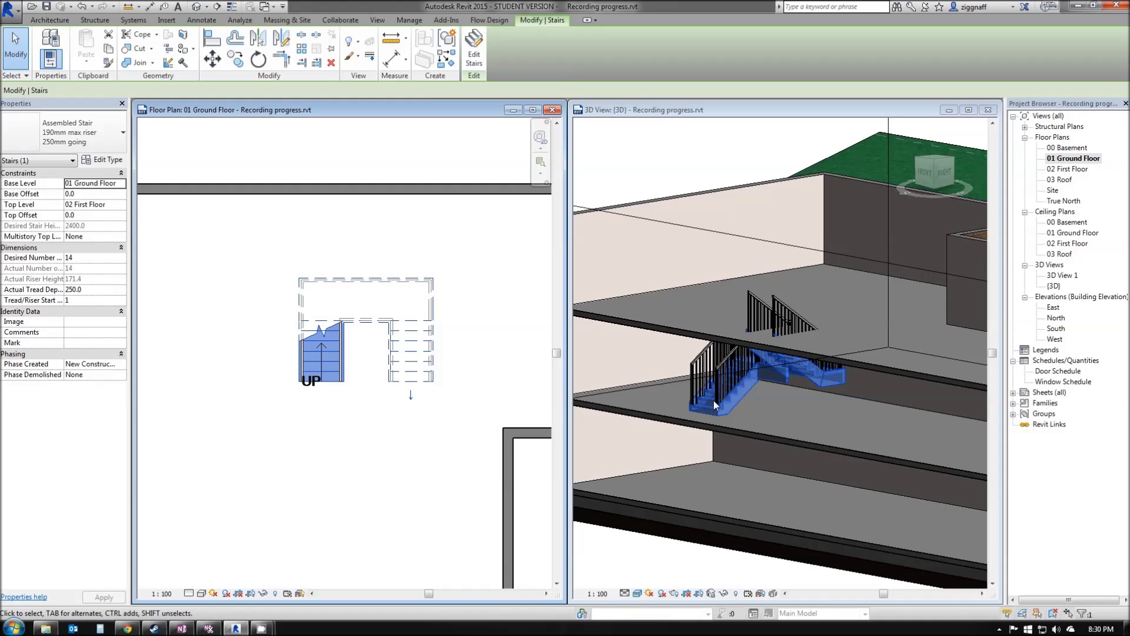
{"action": "double_click", "coordinate": [713, 400]}
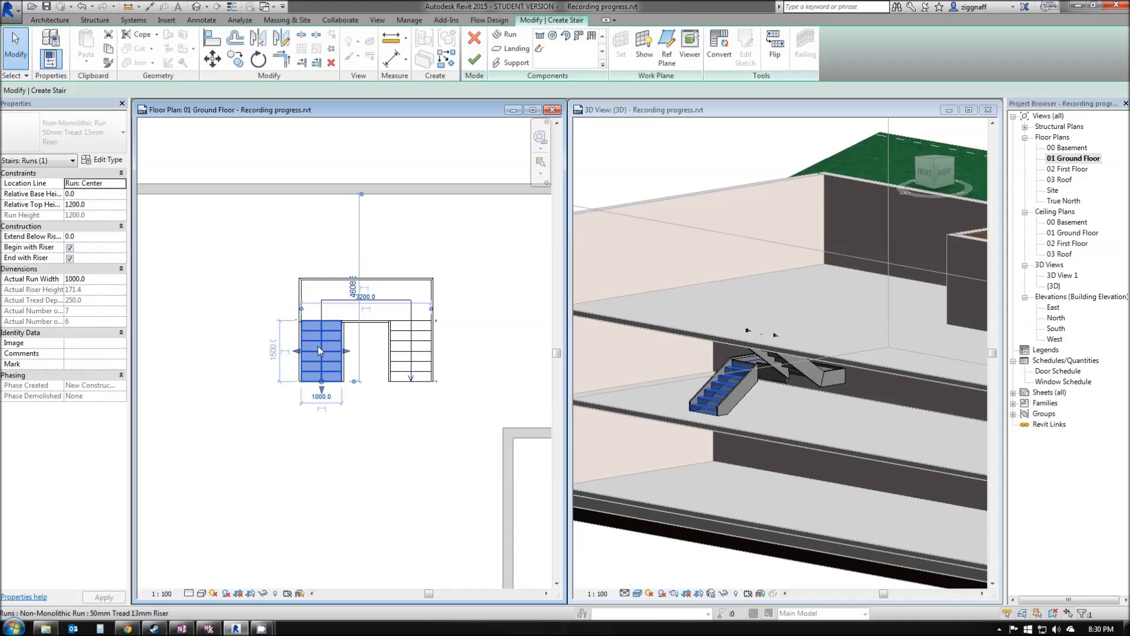
- Deepen the landing from 1000 to 1500, move the right run outward, and finish
{"action": "left_click_drag", "start_coordinate": [322, 352], "coordinate": [398, 352]}
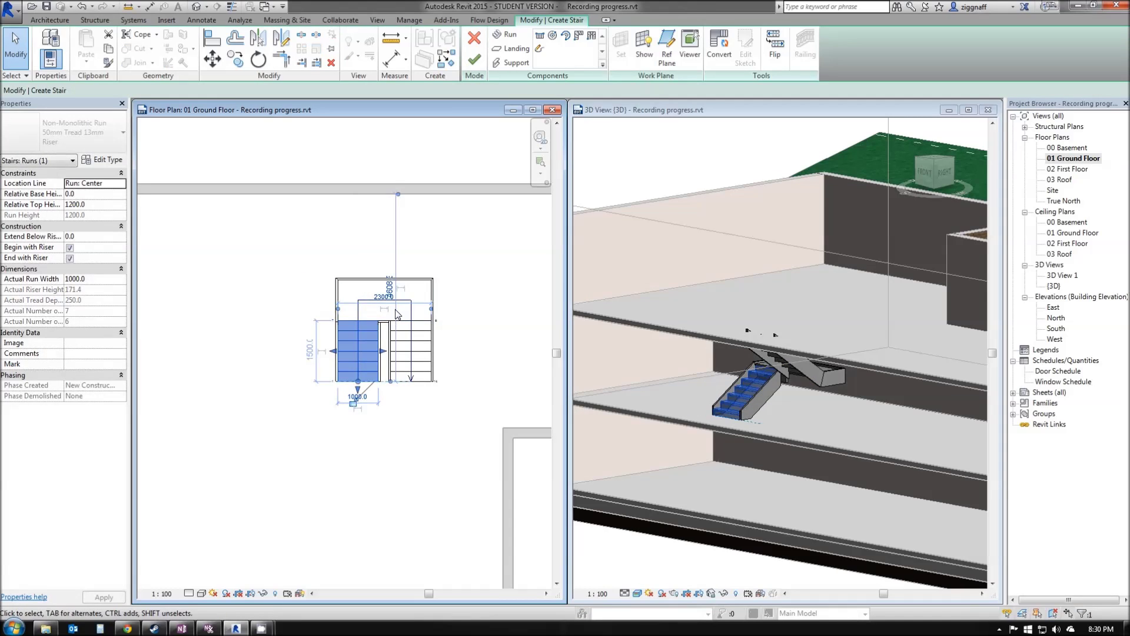
{"action": "left_click", "coordinate": [372, 311]}
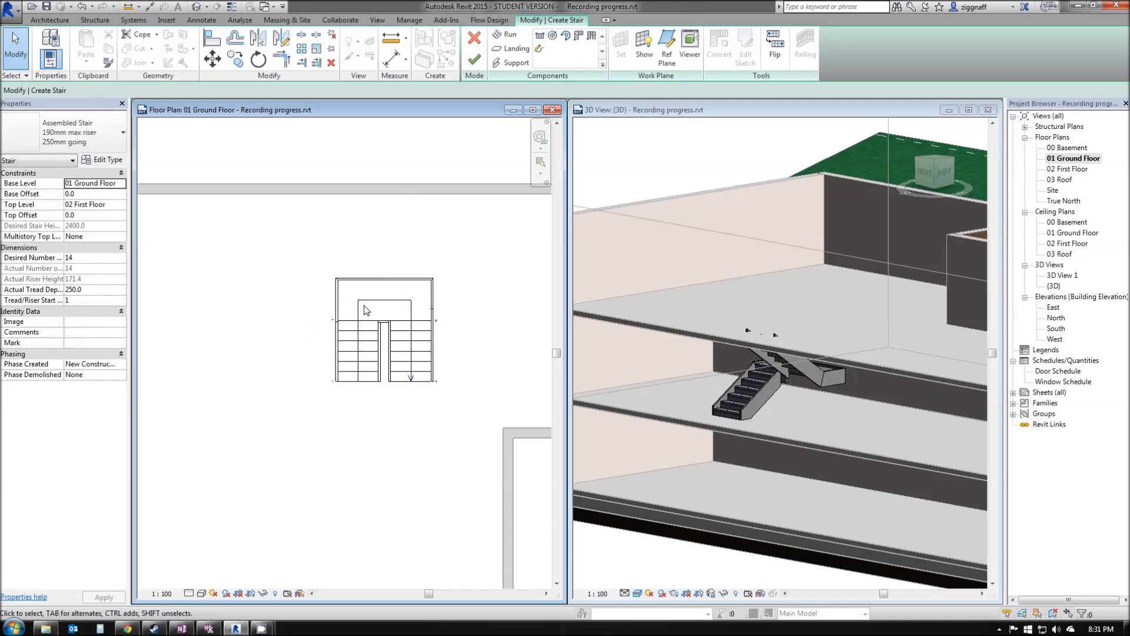
{"action": "left_click", "coordinate": [344, 300]}
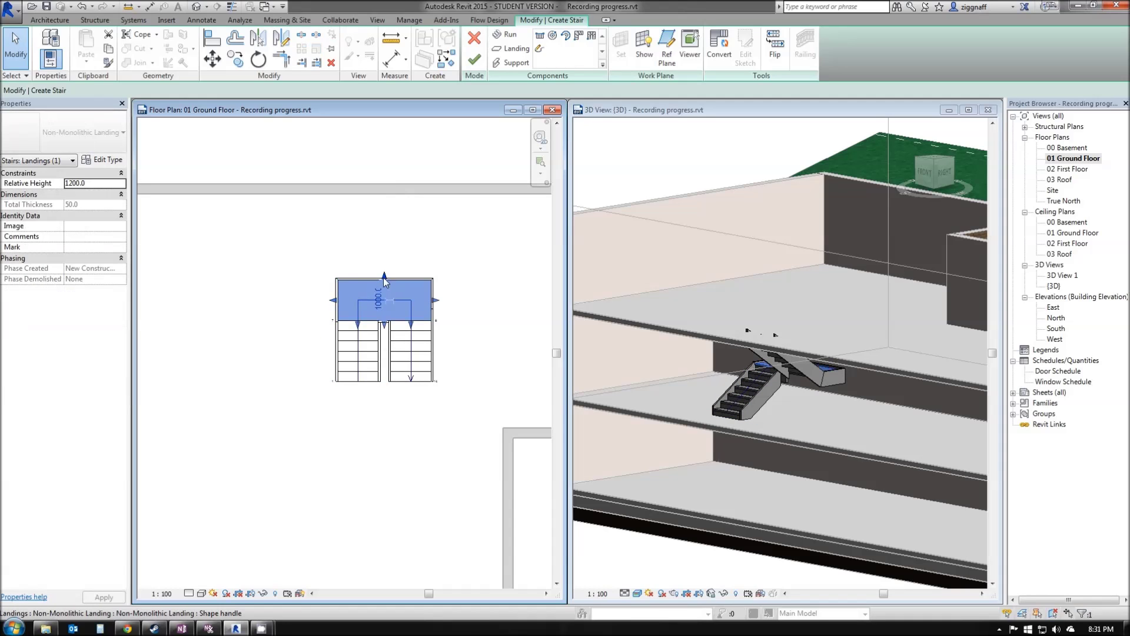
{"action": "left_click_drag", "start_coordinate": [385, 279], "coordinate": [385, 257]}
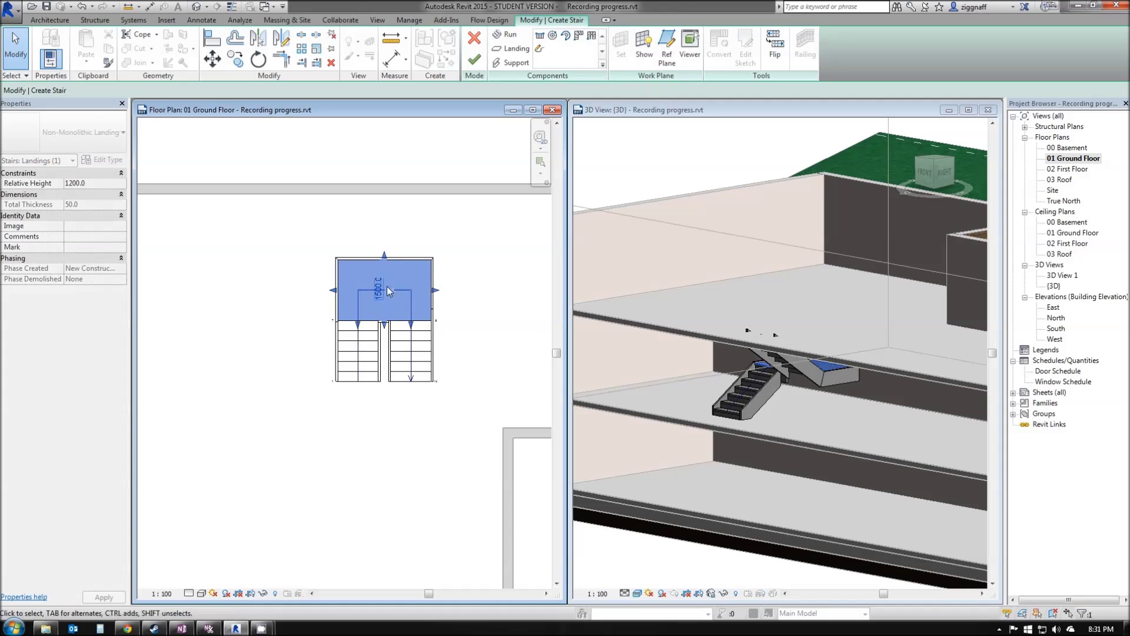
{"action": "key", "text": "Escape"}
{"action": "left_click", "coordinate": [413, 360]}
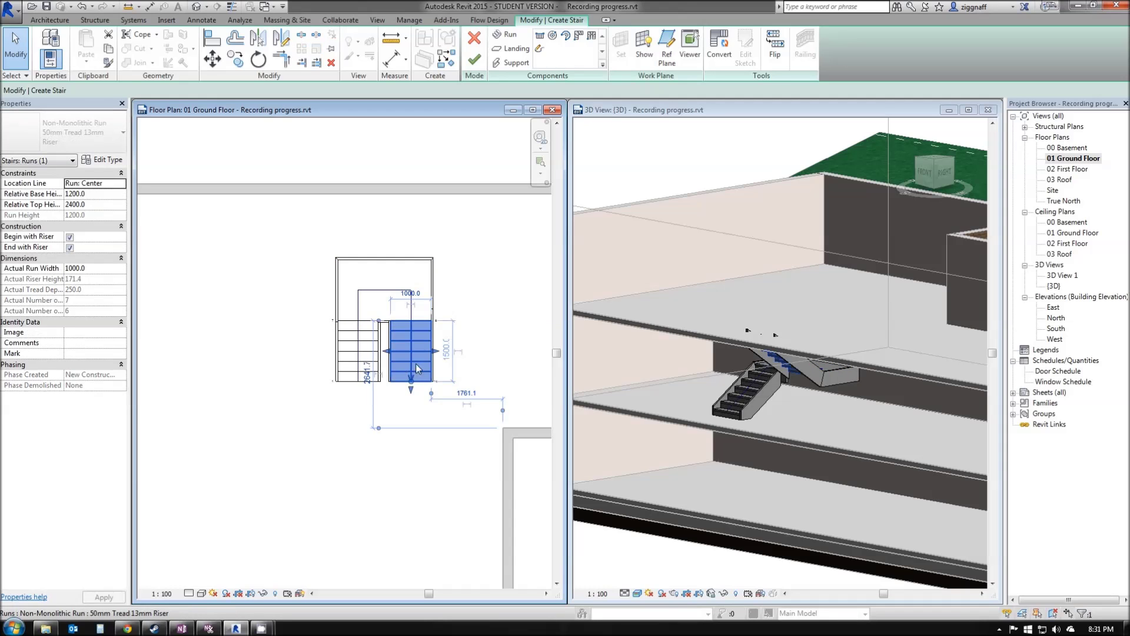
{"action": "left_click_drag", "start_coordinate": [410, 362], "coordinate": [457, 362]}
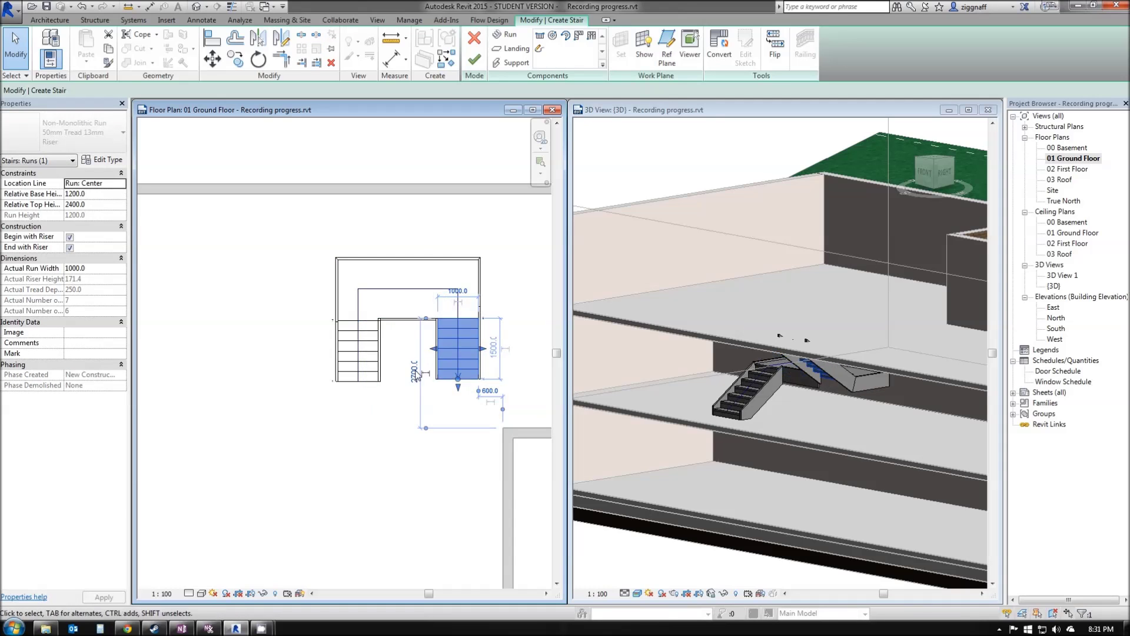
{"action": "left_click", "coordinate": [414, 372]}
{"action": "left_click", "coordinate": [474, 59]}
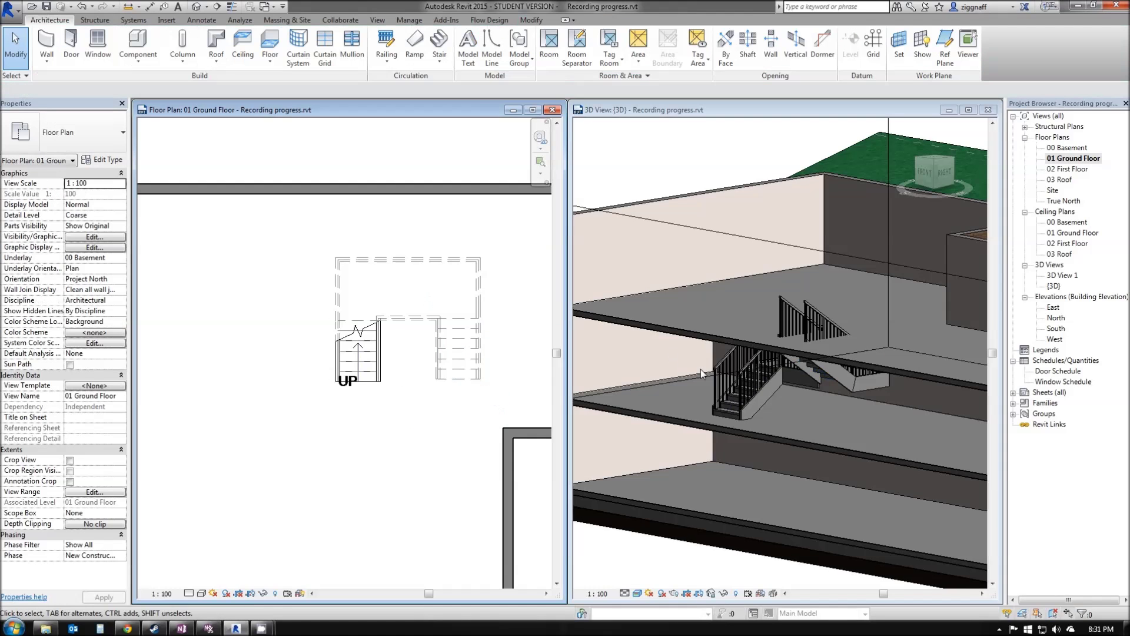
- Inspect the reshaped stair in 3D, then select it in the floor plan and delete it
{"action": "left_click", "coordinate": [700, 370]}
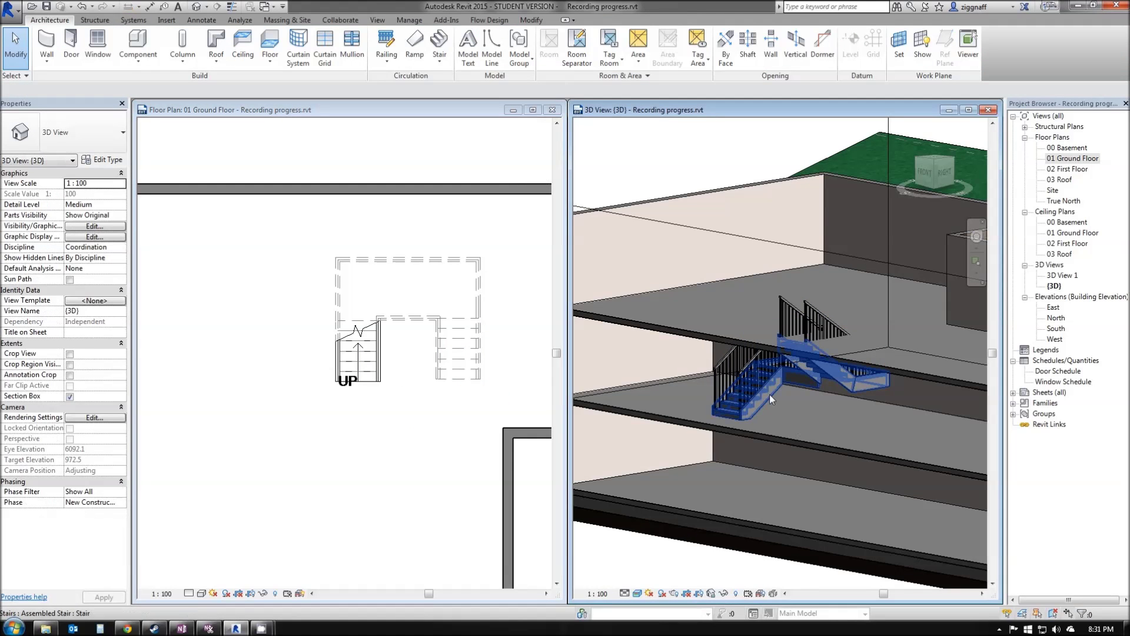
{"action": "middle_click_drag", "start_coordinate": [769, 394], "coordinate": [764, 334], "text": "shift"}
{"action": "scroll", "coordinate": [794, 418], "scroll_direction": "up", "scroll_amount": 3}
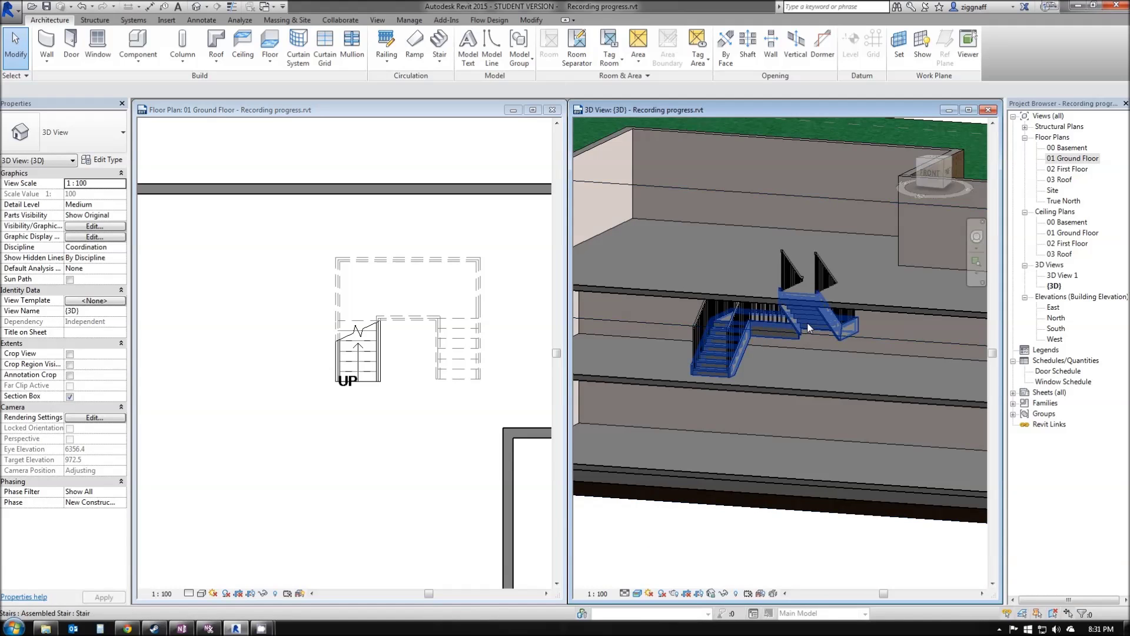
{"action": "left_click", "coordinate": [457, 325]}
{"action": "left_click", "coordinate": [457, 326]}
{"action": "key", "text": "Delete"}
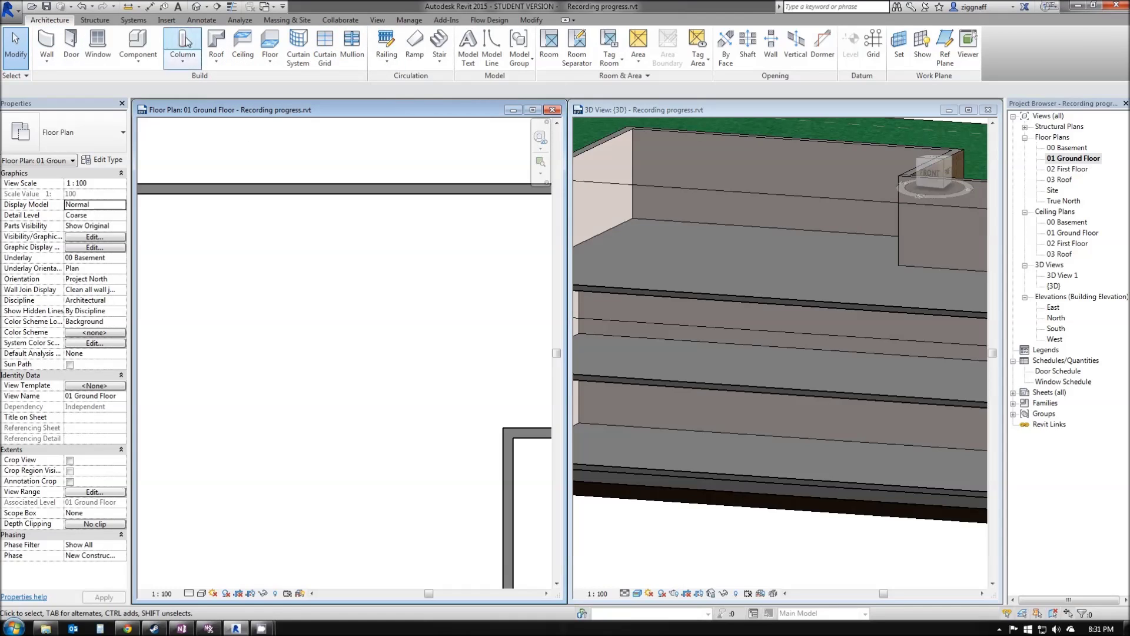
- Start a new stair with the desired riser count set to 14
{"action": "left_click", "coordinate": [441, 46]}
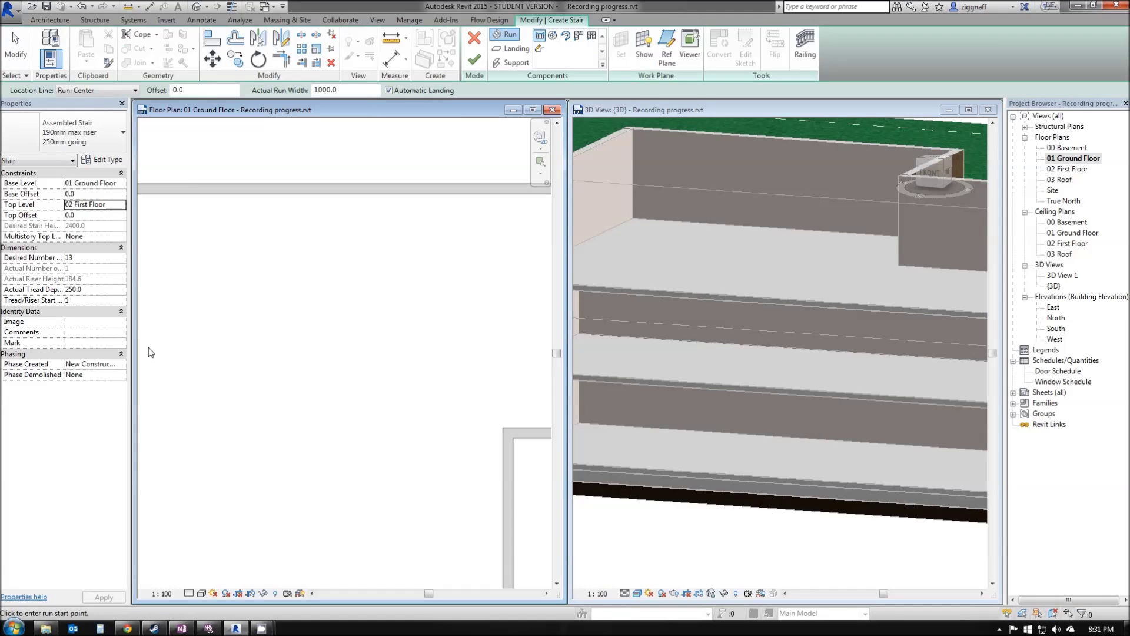
{"action": "left_click", "coordinate": [120, 259]}
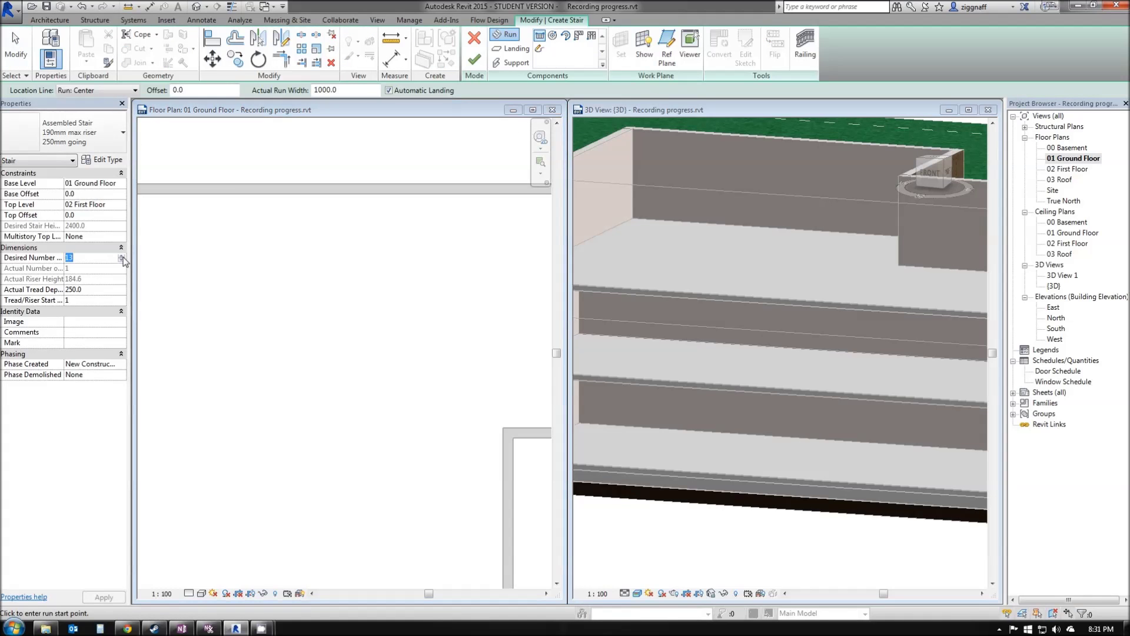
{"action": "left_click", "coordinate": [121, 256]}
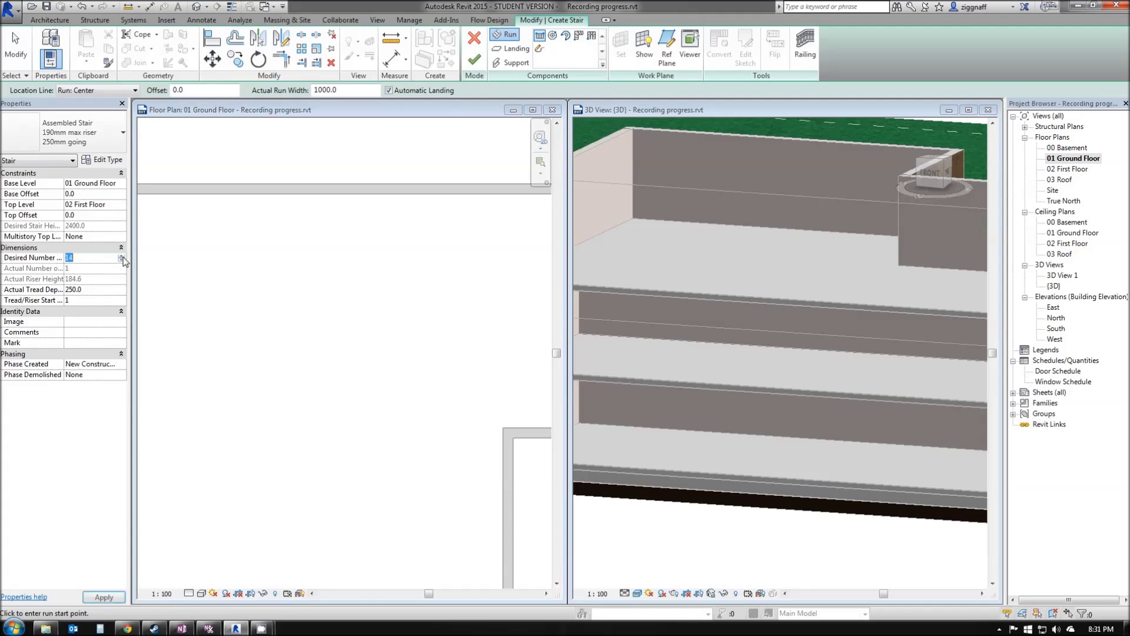
- Sketch two perpendicular 7-riser runs on a left location line, joined by a corner landing
{"action": "left_click", "coordinate": [406, 403]}
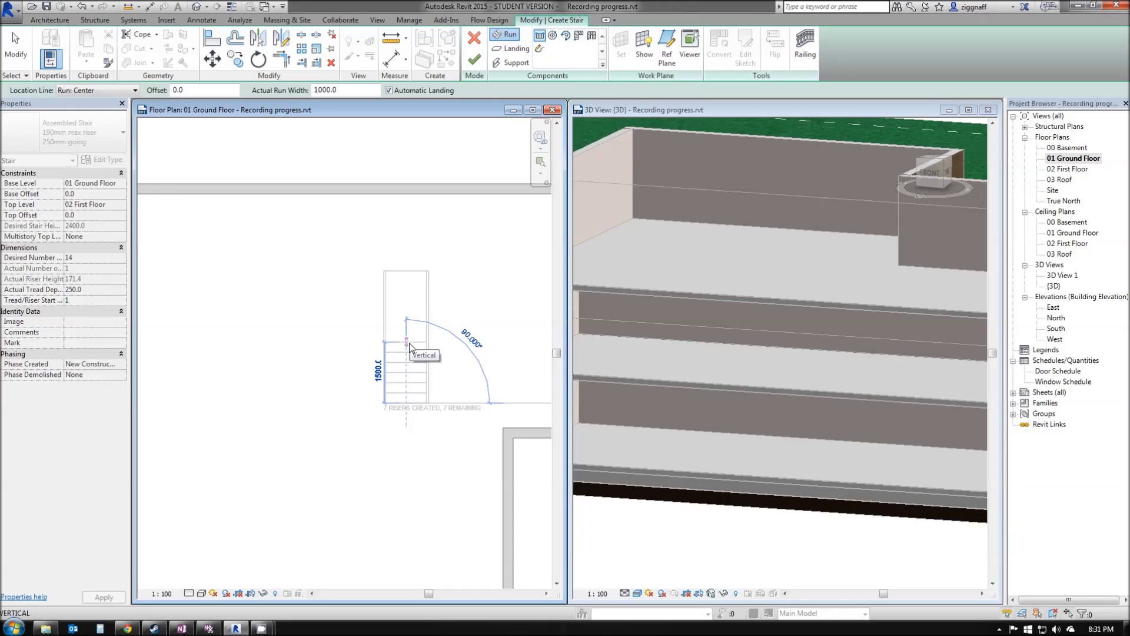
{"action": "left_click", "coordinate": [87, 91]}
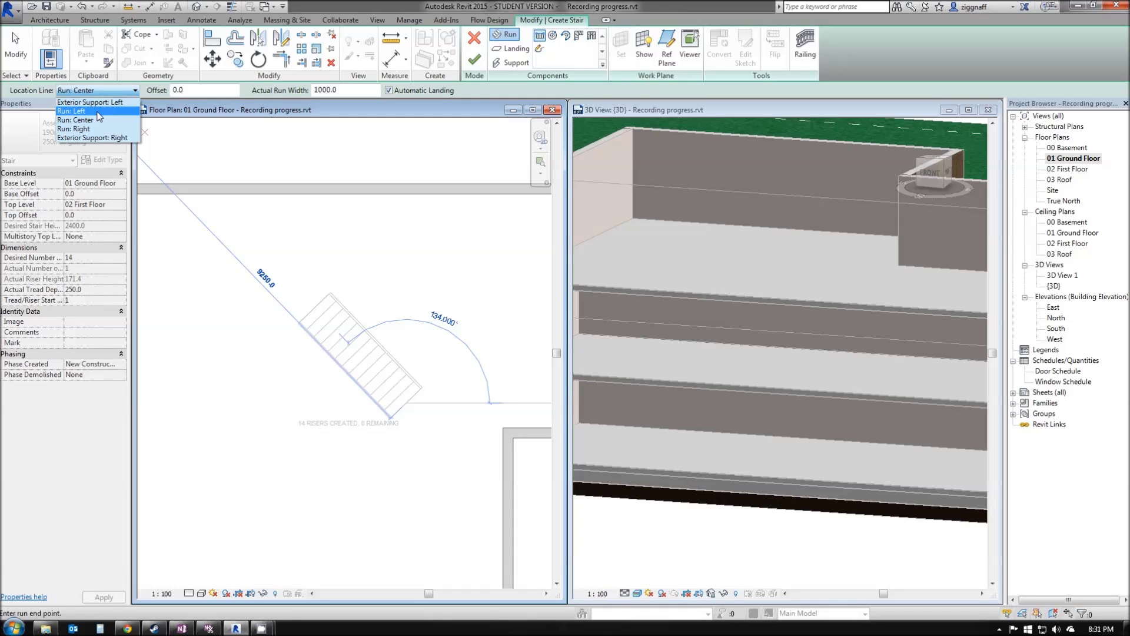
{"action": "left_click", "coordinate": [98, 112]}
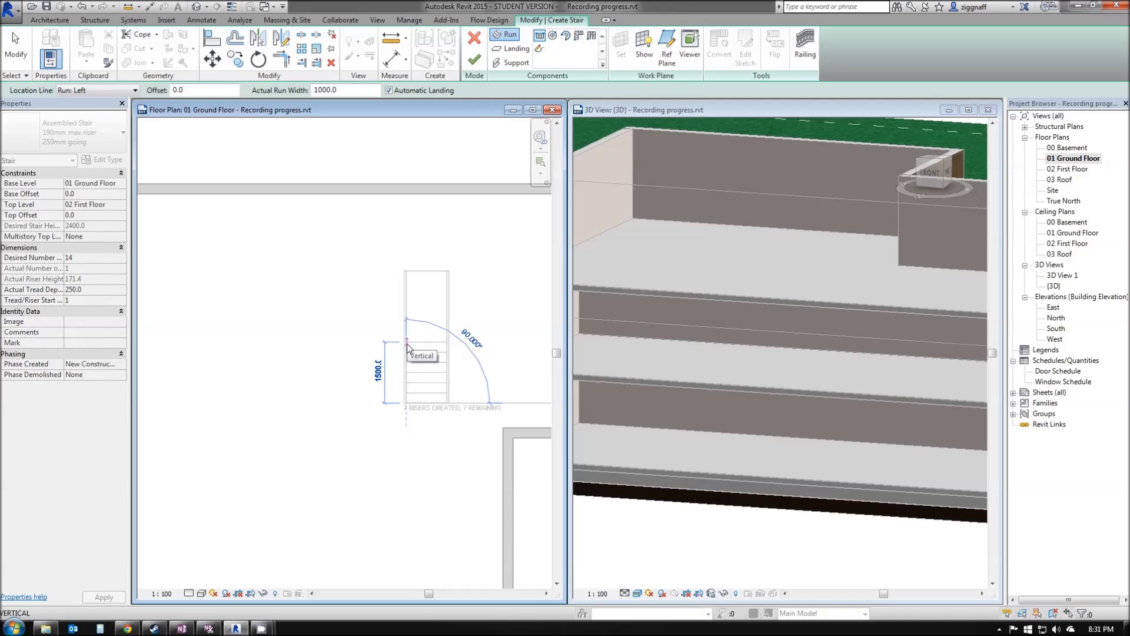
{"action": "left_click", "coordinate": [407, 342]}
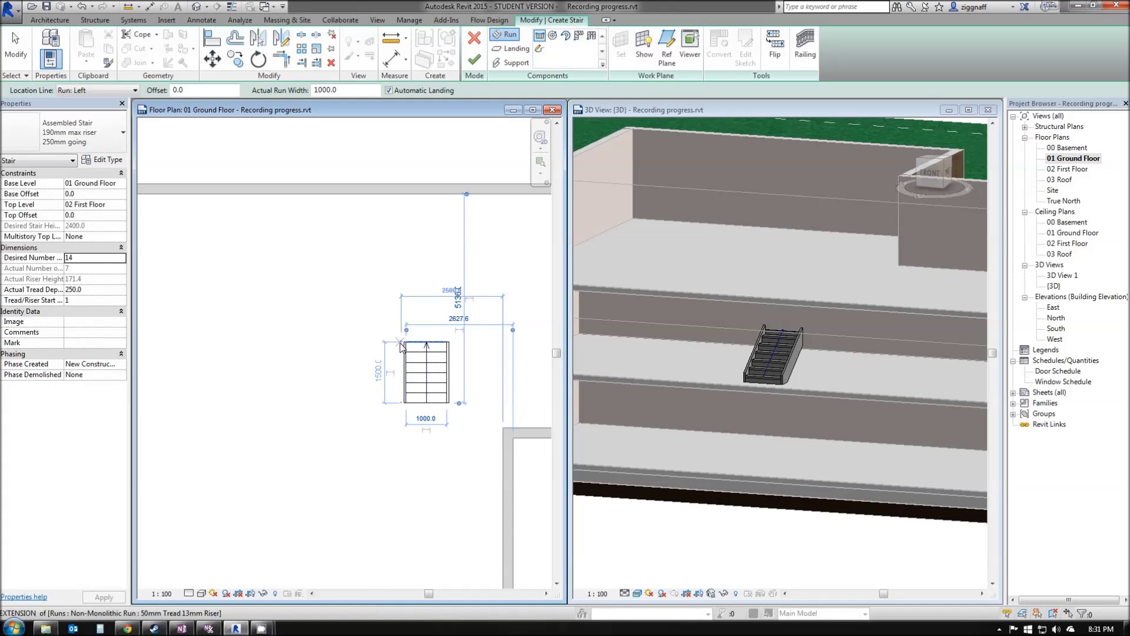
{"action": "left_click", "coordinate": [404, 342]}
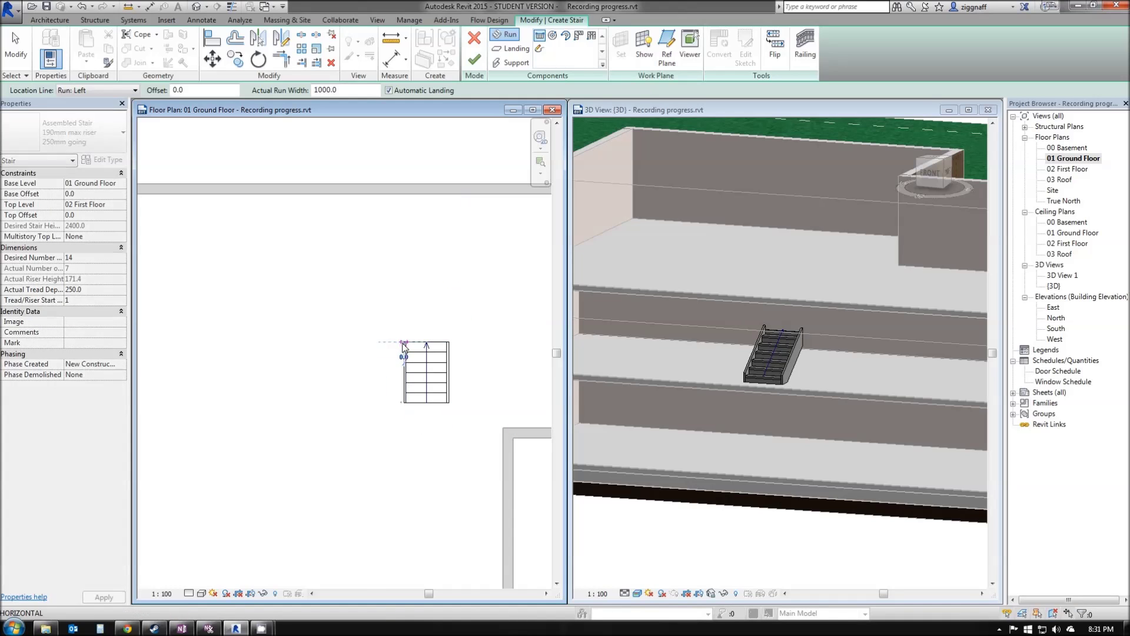
{"action": "left_click", "coordinate": [343, 343]}
{"action": "key", "text": "Escape"}
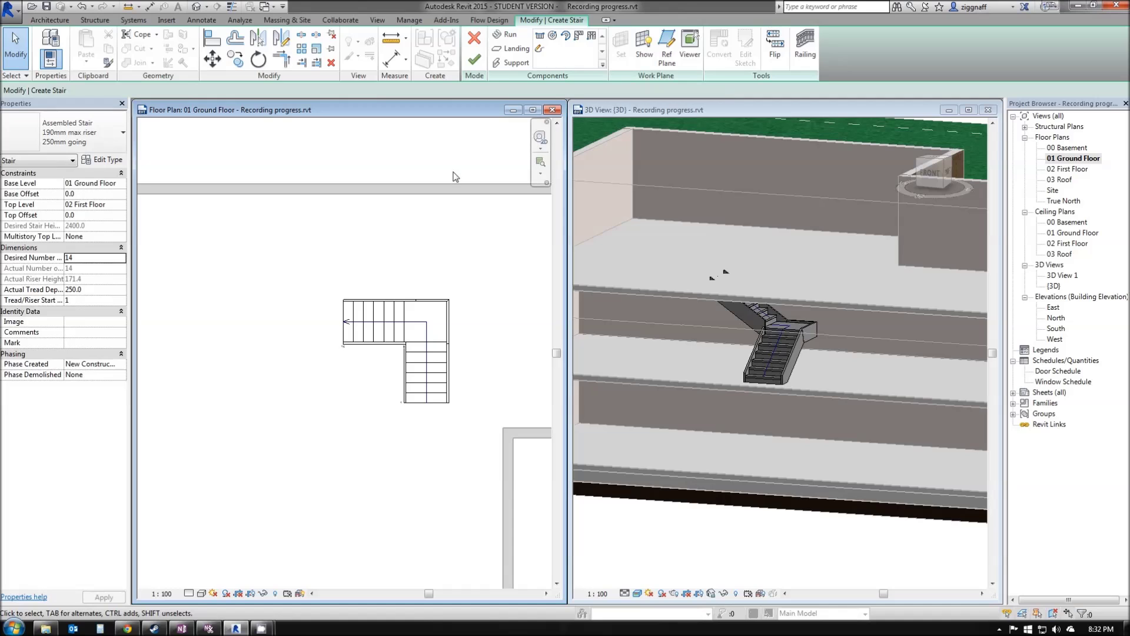
- Finish the L-shaped stair and change the lower run's railing to Glass Panel - Bottom Fill
{"action": "left_click", "coordinate": [474, 59]}
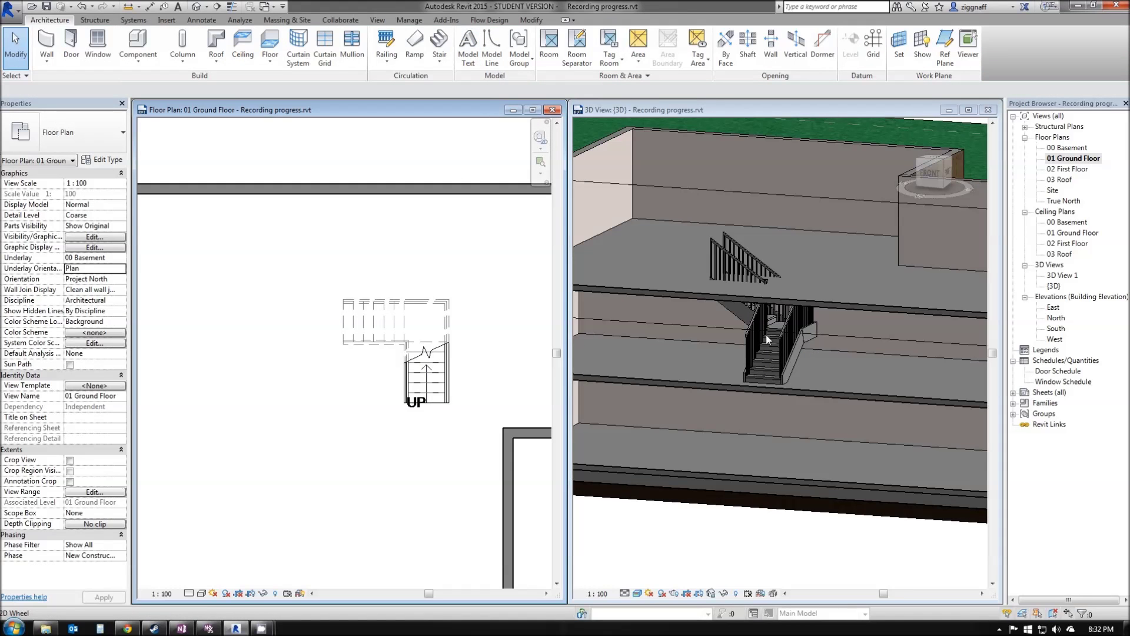
{"action": "left_click", "coordinate": [783, 360]}
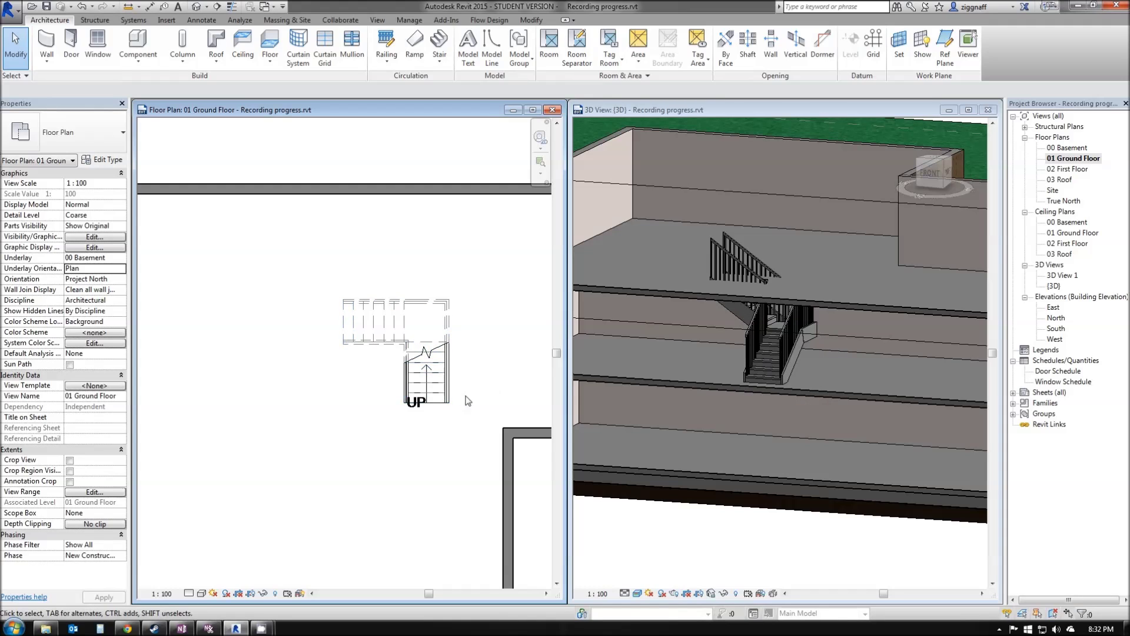
{"action": "left_click", "coordinate": [750, 338]}
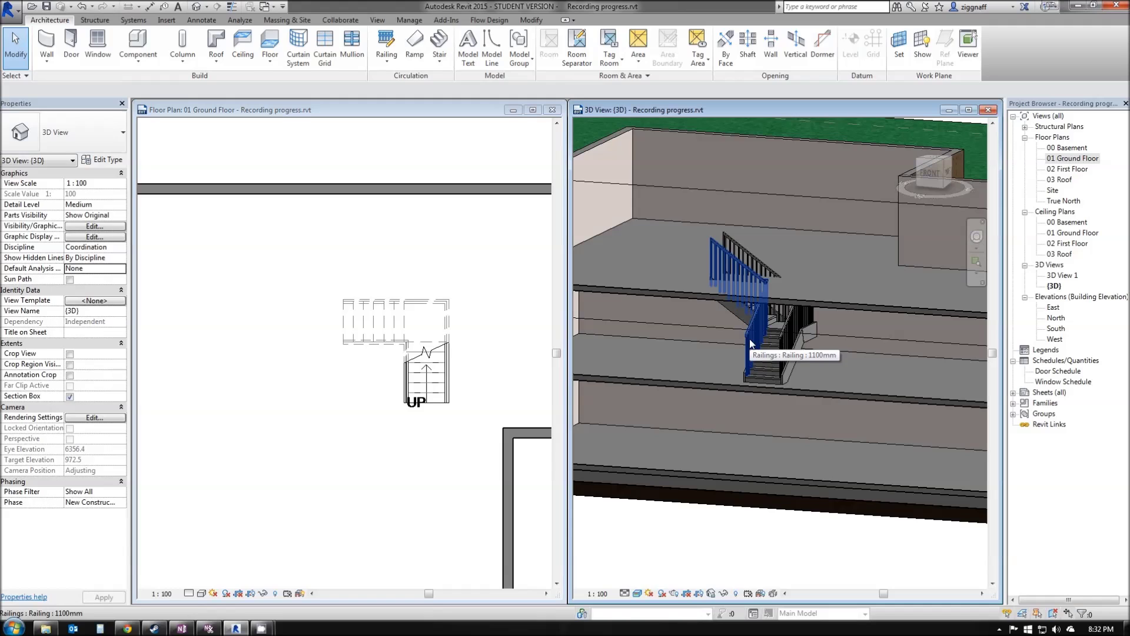
{"action": "left_click", "coordinate": [751, 343]}
{"action": "left_click", "coordinate": [91, 137]}
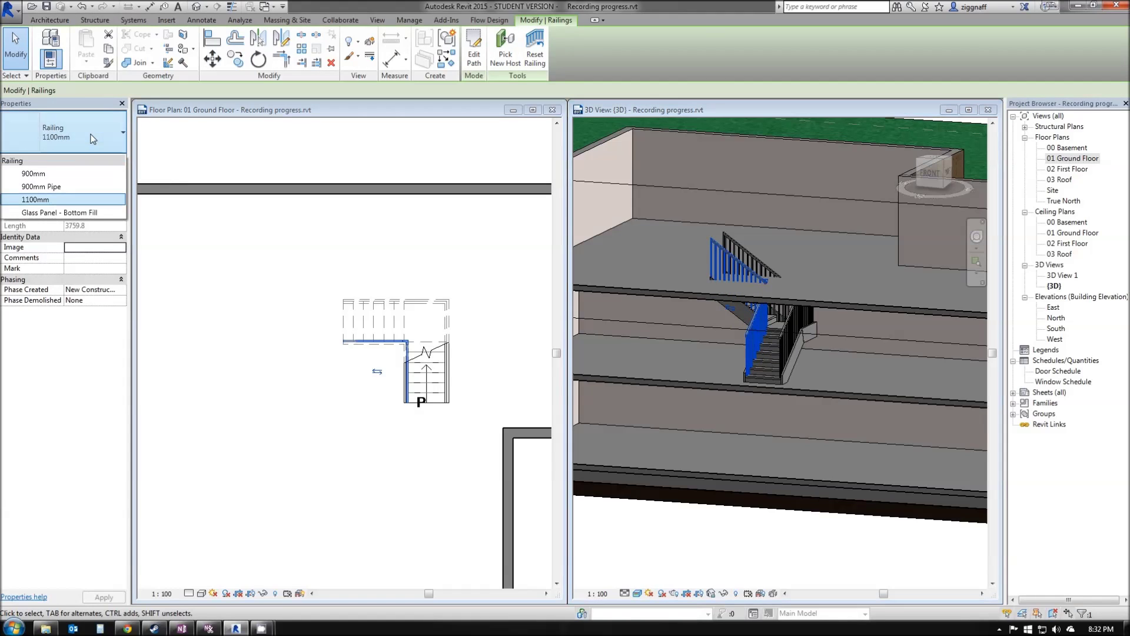
{"action": "left_click", "coordinate": [65, 213]}
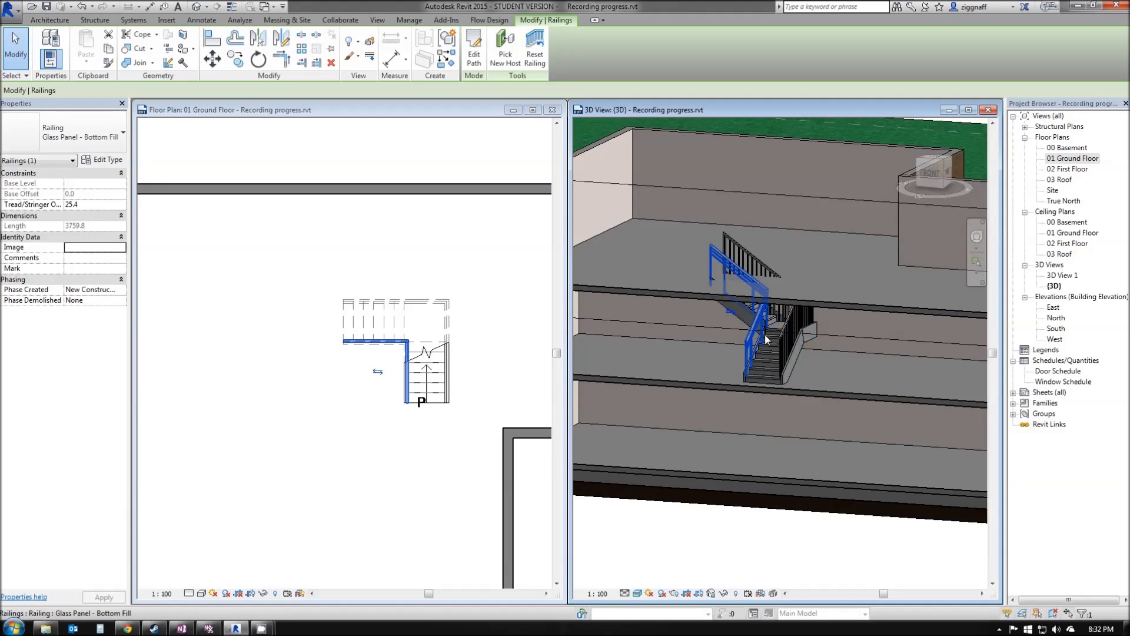
- Change the other 1100mm stair railing to Glass Panel - Bottom Fill as well
{"action": "left_click", "coordinate": [785, 338]}
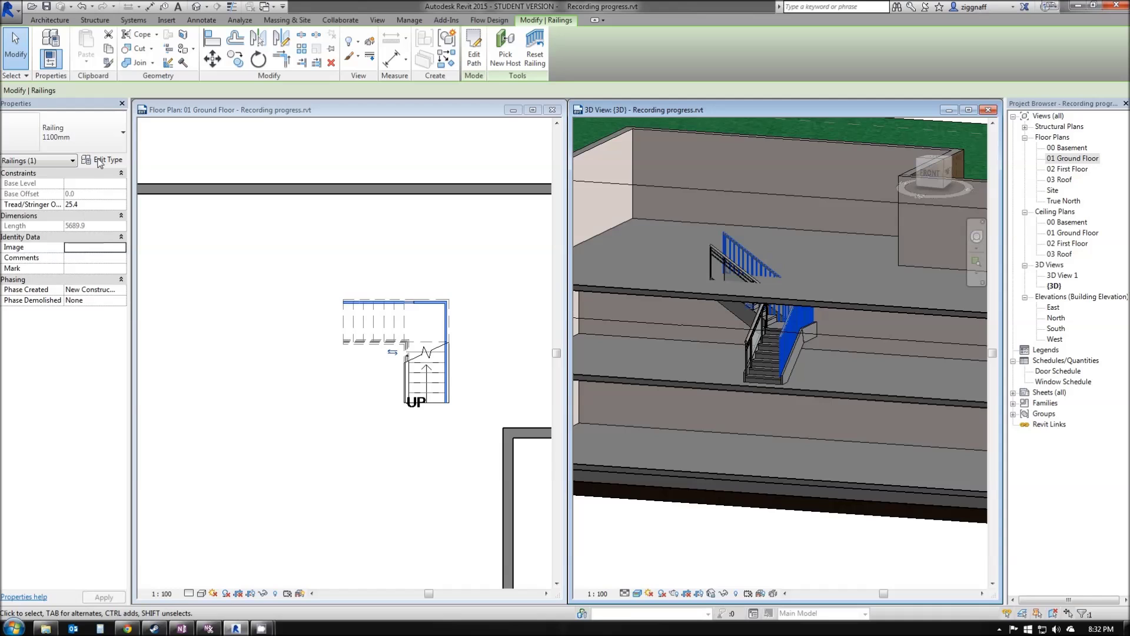
{"action": "left_click", "coordinate": [100, 132]}
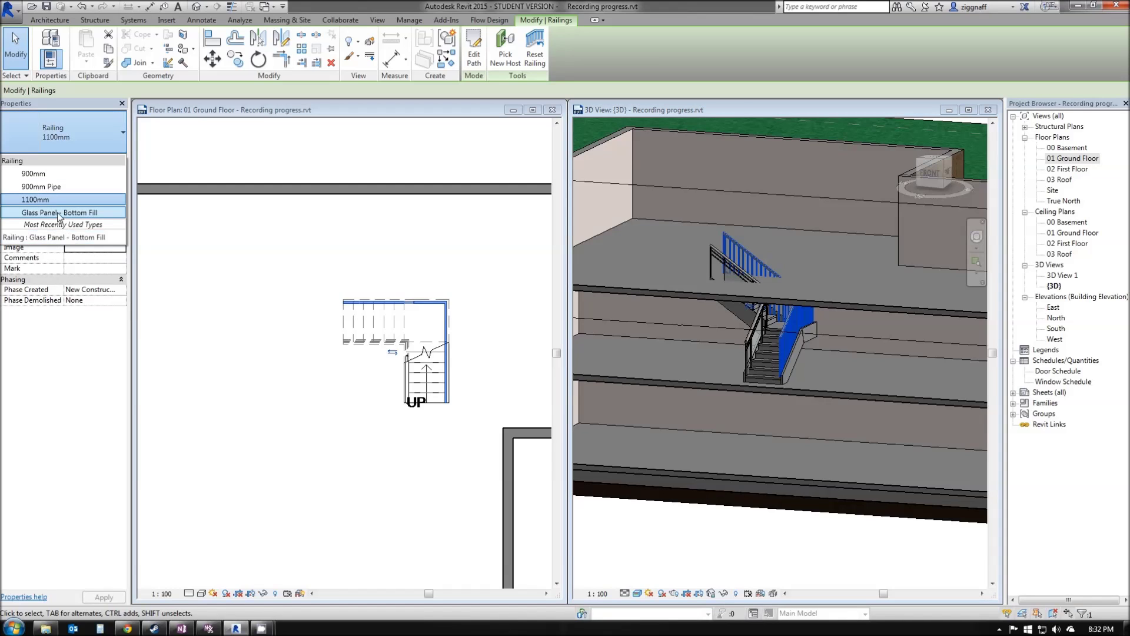
{"action": "left_click", "coordinate": [53, 213]}
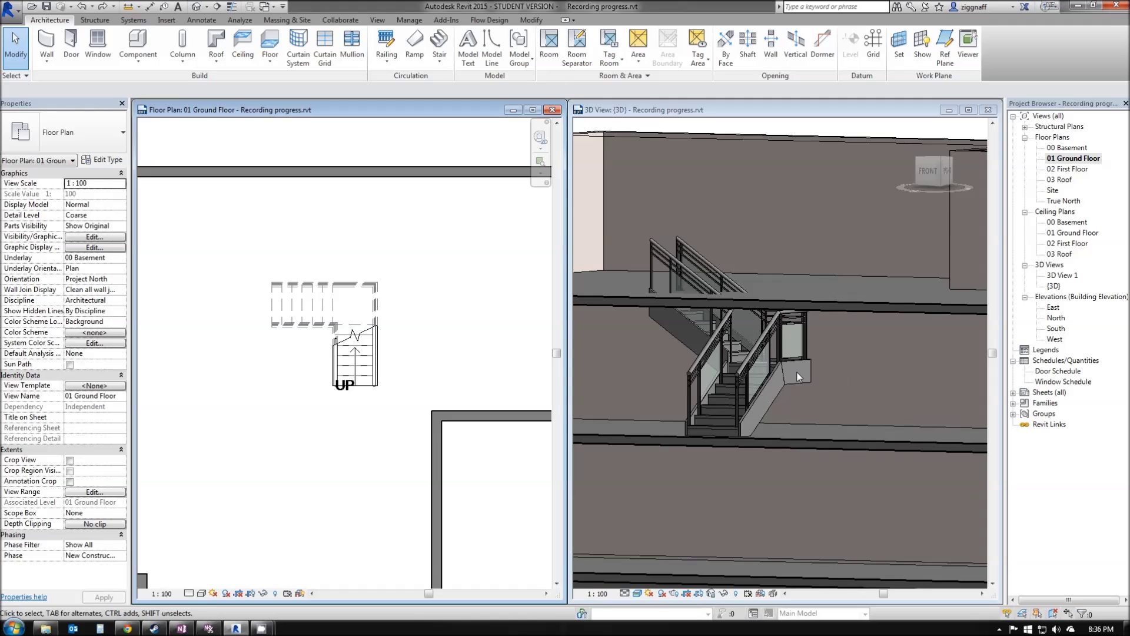
- Reopen the stair for editing and shorten its lower run from the bottom end
{"action": "left_click", "coordinate": [352, 336]}
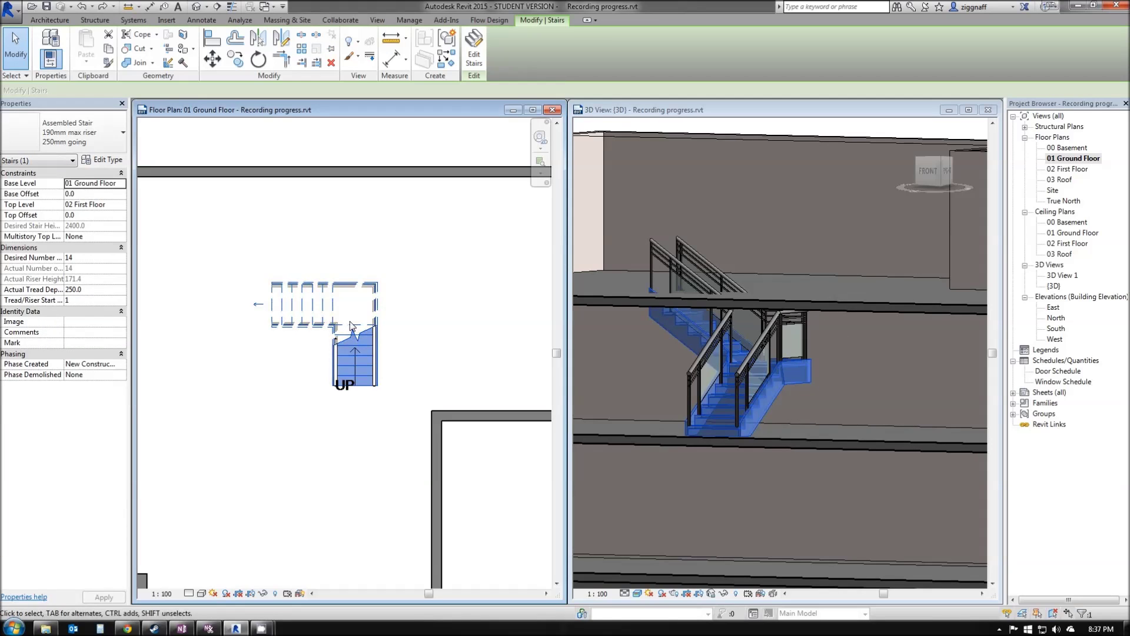
{"action": "left_click", "coordinate": [475, 54]}
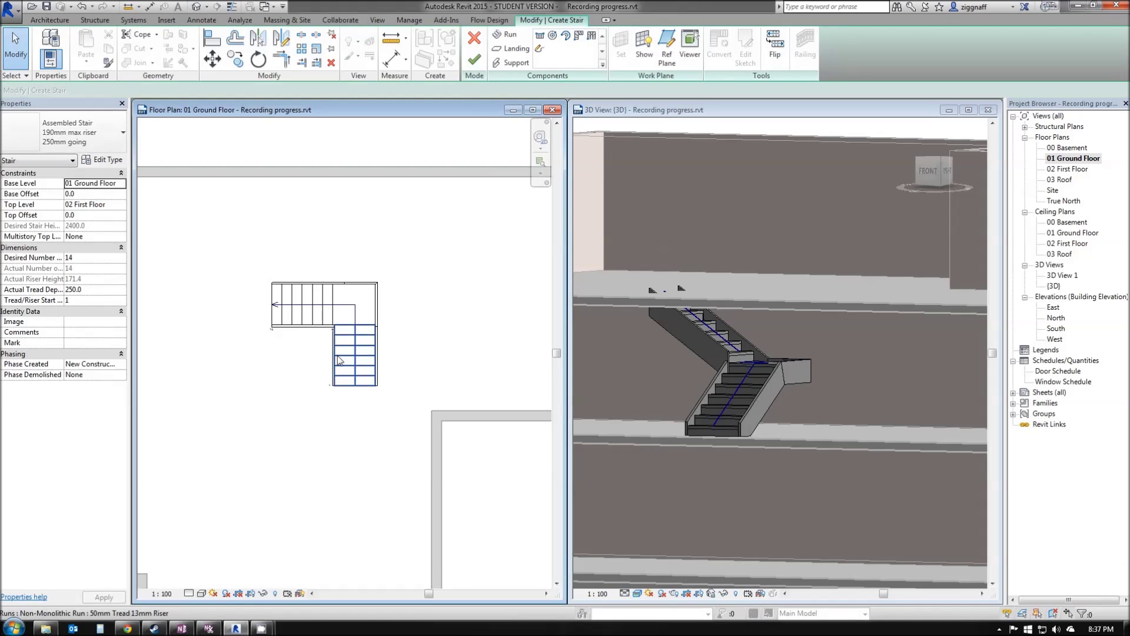
{"action": "scroll", "coordinate": [349, 371], "scroll_direction": "up", "scroll_amount": 2}
{"action": "scroll", "coordinate": [349, 363], "scroll_direction": "up", "scroll_amount": 1}
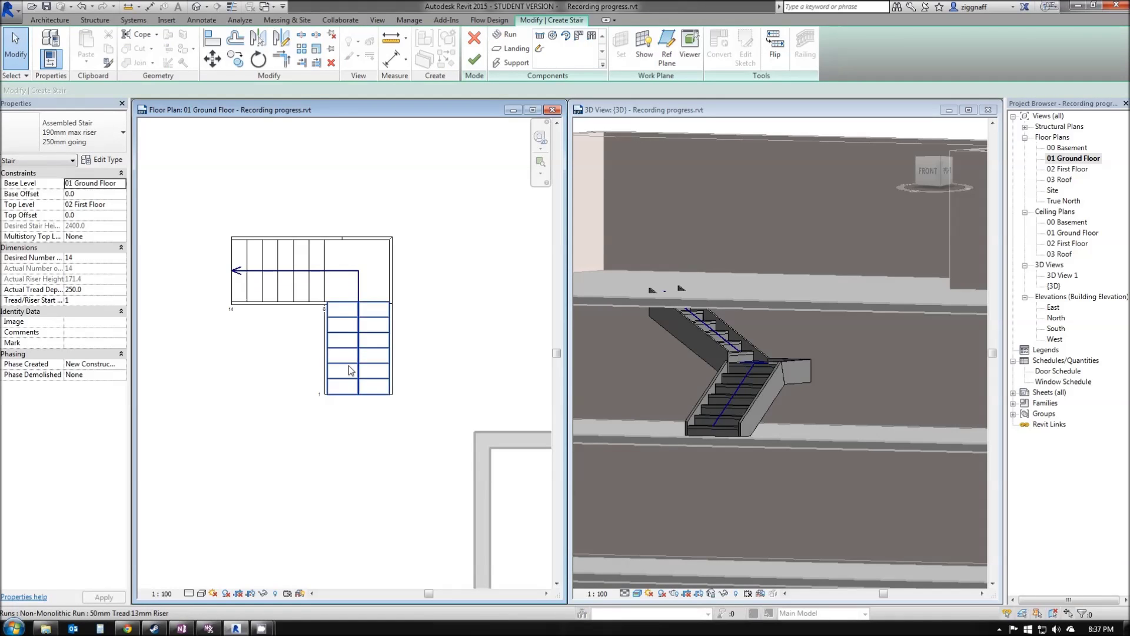
{"action": "left_click", "coordinate": [349, 362]}
{"action": "scroll", "coordinate": [325, 391], "scroll_direction": "up", "scroll_amount": 2}
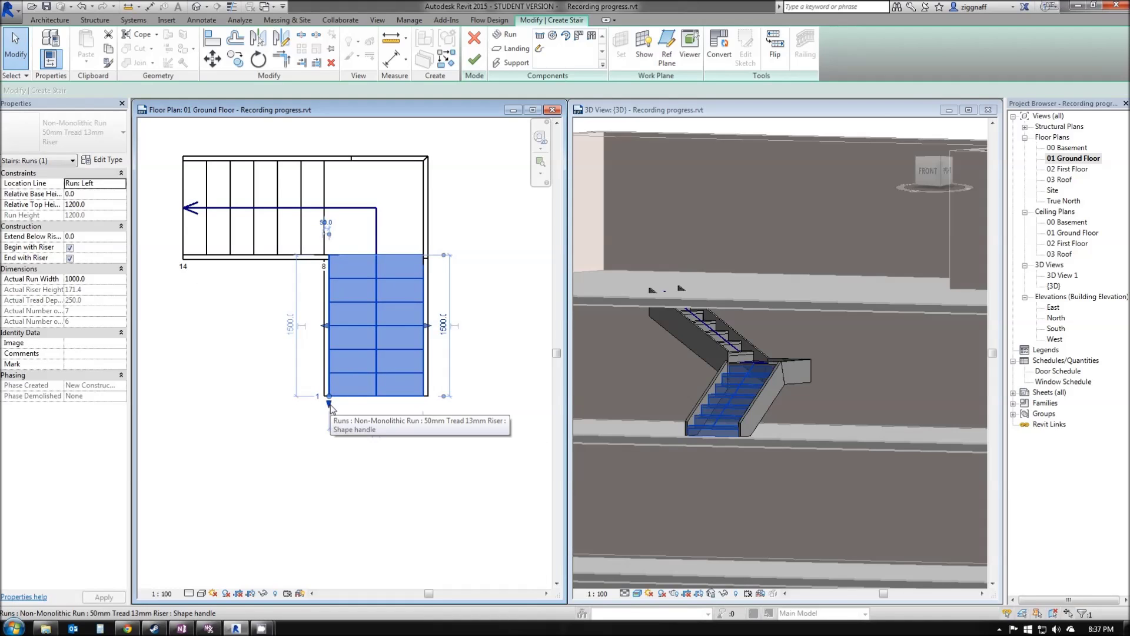
{"action": "left_click_drag", "start_coordinate": [330, 405], "coordinate": [329, 348]}
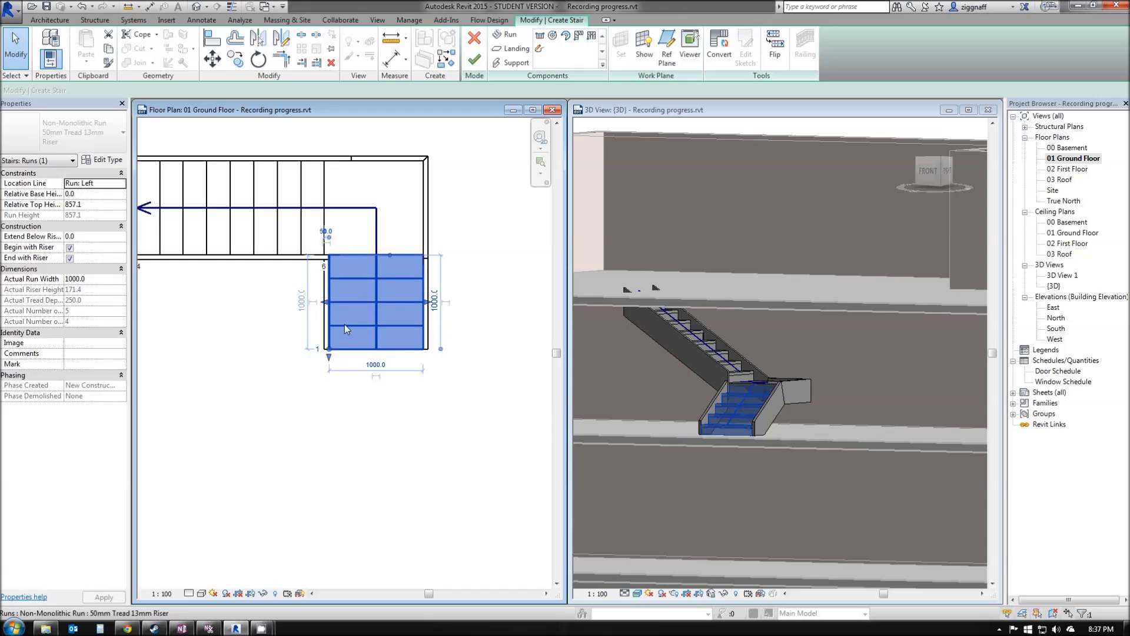
{"action": "mouse_move", "coordinate": [262, 321]}
{"action": "middle_mouse_down"}
{"action": "mouse_move", "coordinate": [333, 355]}
{"action": "mouse_move", "coordinate": [320, 359]}
{"action": "middle_mouse_up"}
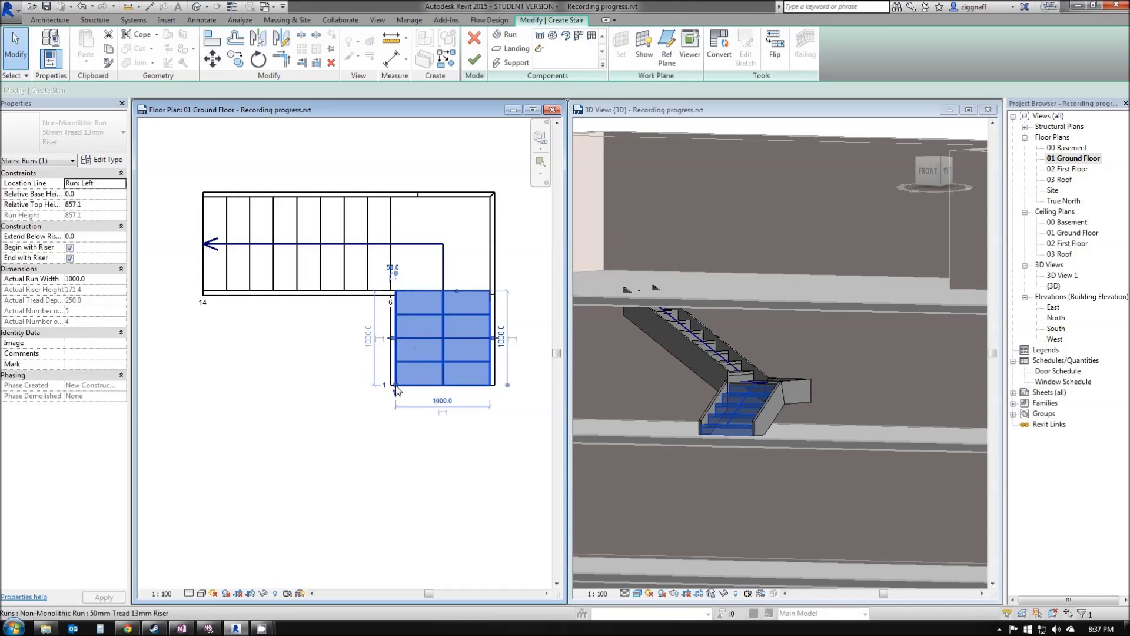
- Place a short 500 mm run below the landing, lengthen it to 1000 and angle it
{"action": "scroll", "coordinate": [396, 387], "scroll_direction": "up", "scroll_amount": 2}
{"action": "scroll", "coordinate": [396, 387], "scroll_direction": "down", "scroll_amount": 3}
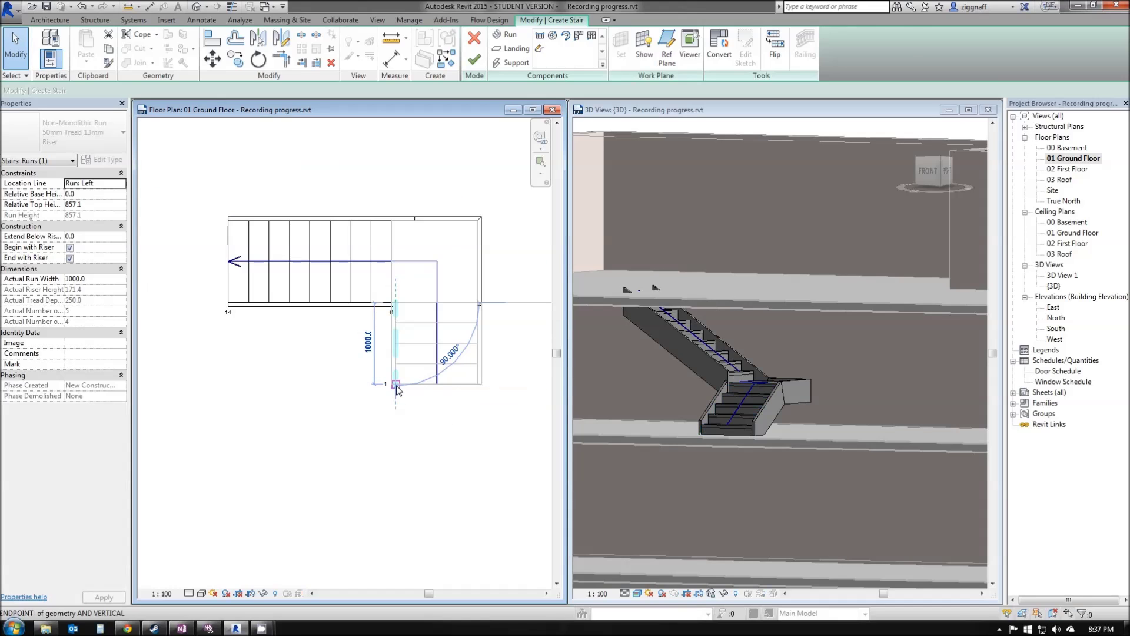
{"action": "left_click", "coordinate": [393, 344]}
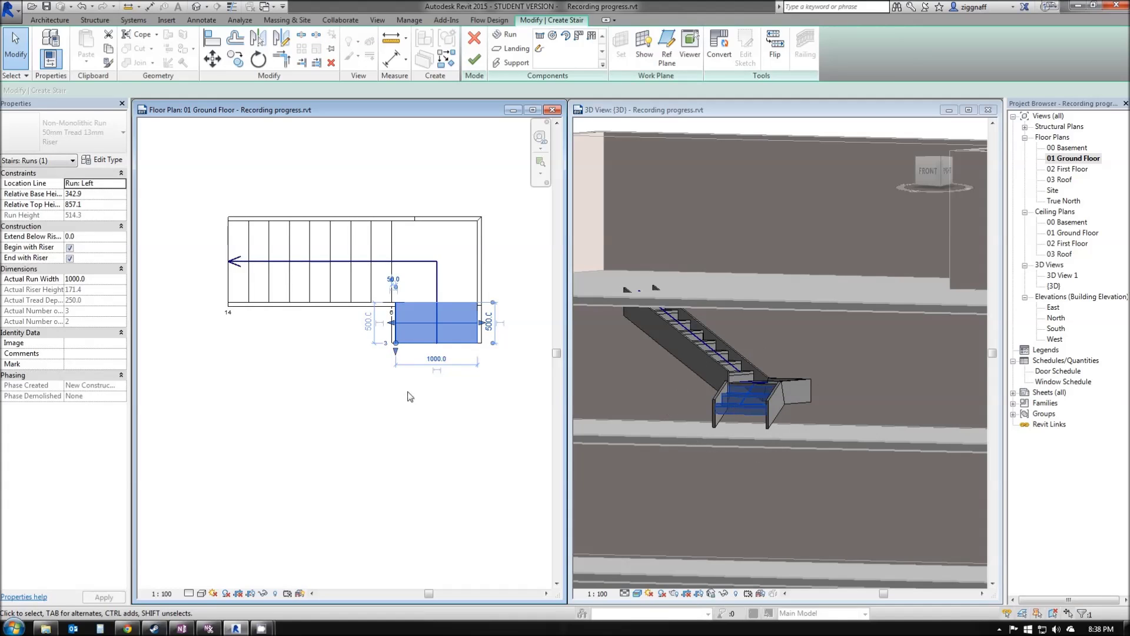
{"action": "left_click", "coordinate": [743, 417]}
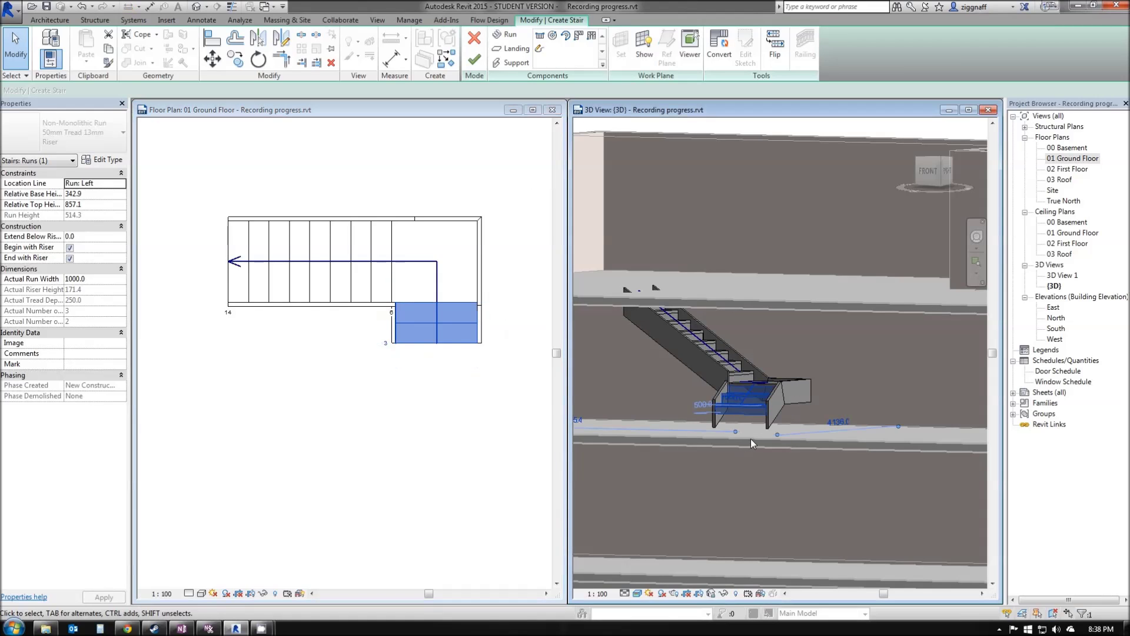
{"action": "left_click", "coordinate": [429, 456]}
{"action": "left_click_drag", "start_coordinate": [395, 343], "coordinate": [394, 385]}
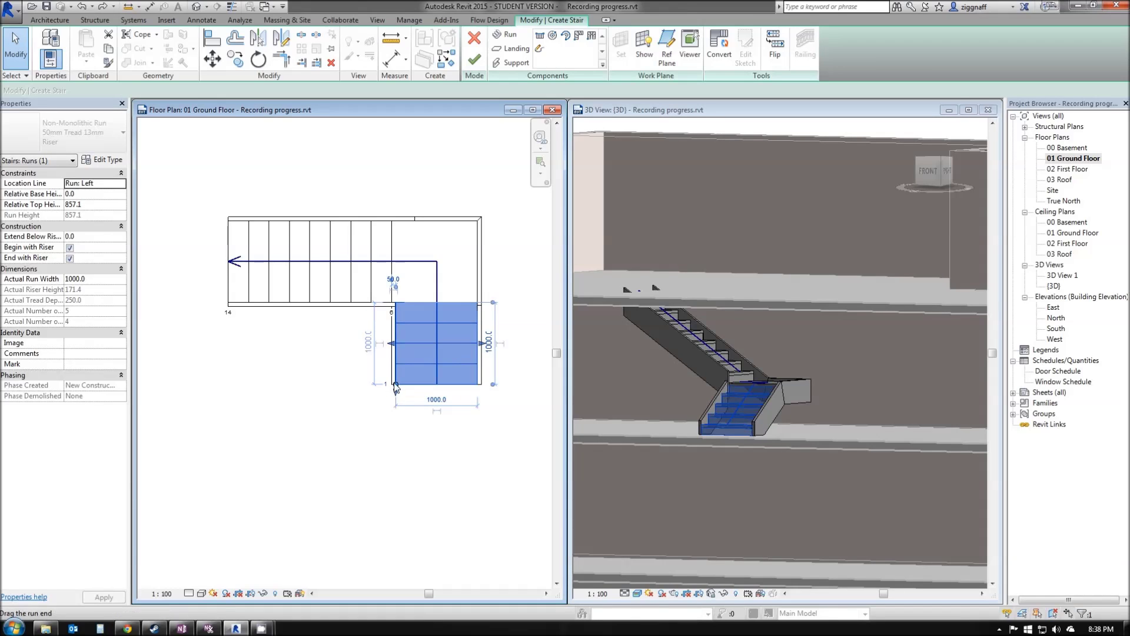
{"action": "mouse_move", "coordinate": [396, 384]}
{"action": "left_mouse_down"}
{"action": "mouse_move", "coordinate": [377, 385]}
{"action": "mouse_move", "coordinate": [429, 385]}
{"action": "left_mouse_up"}
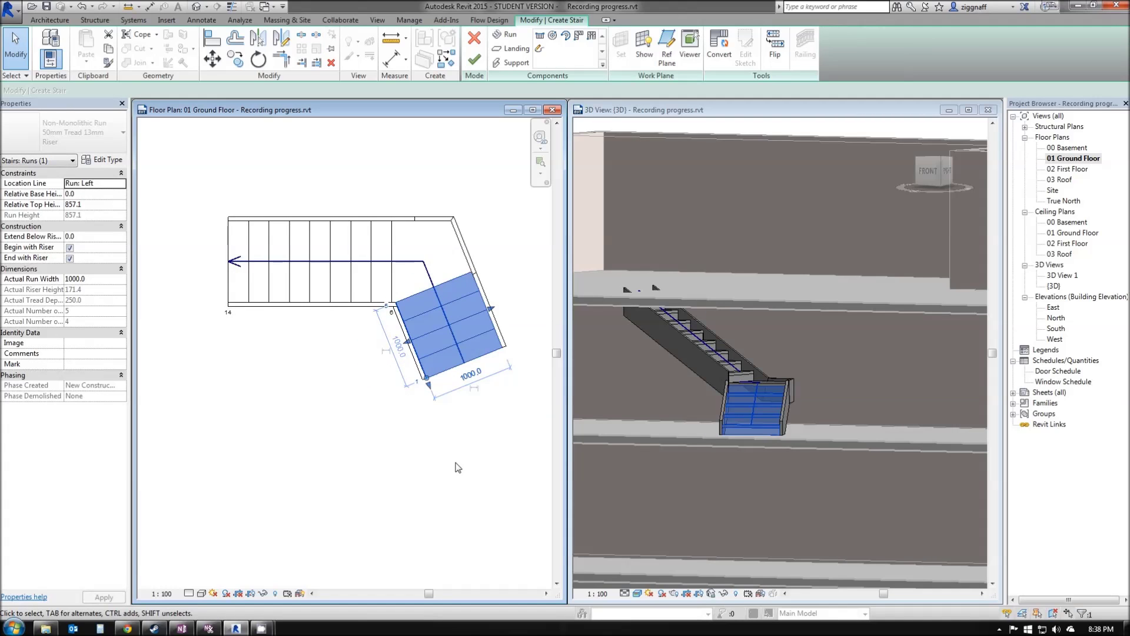
{"action": "key", "text": "Escape"}
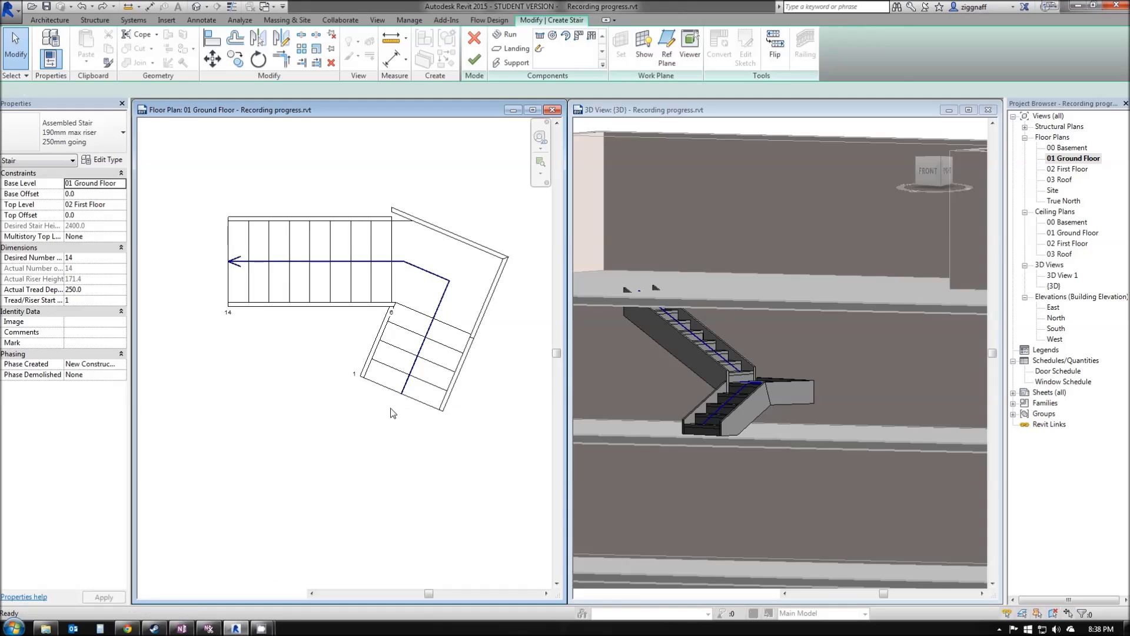
- Undo the run rotation, shorten the lower stair run to 750, and finish the stair
{"action": "key", "text": "ctrl+z"}
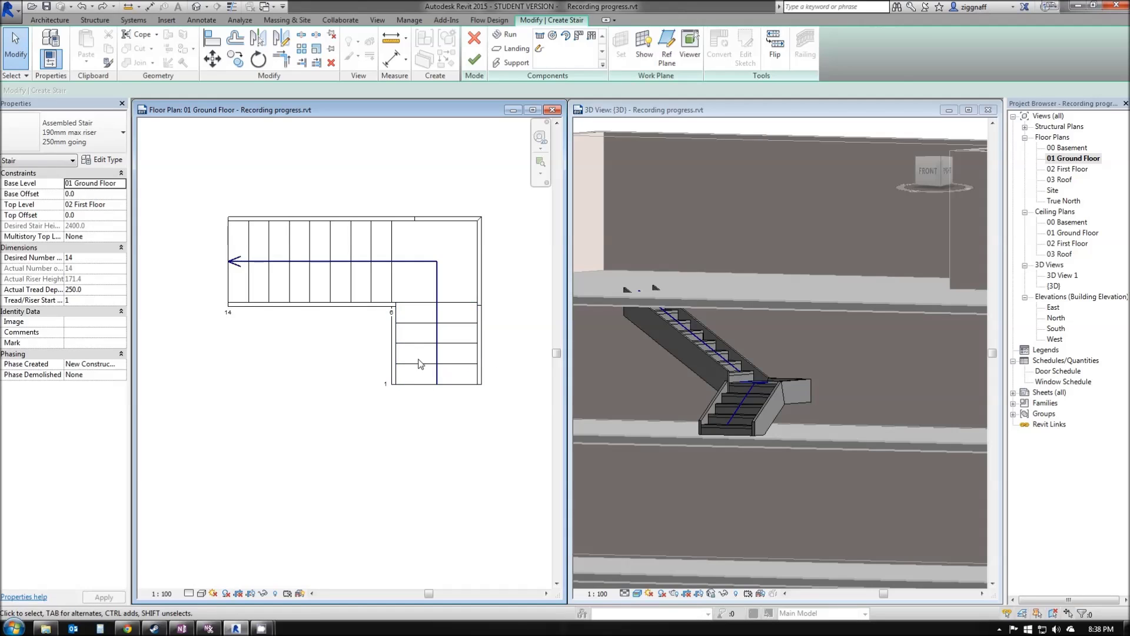
{"action": "left_click", "coordinate": [432, 387]}
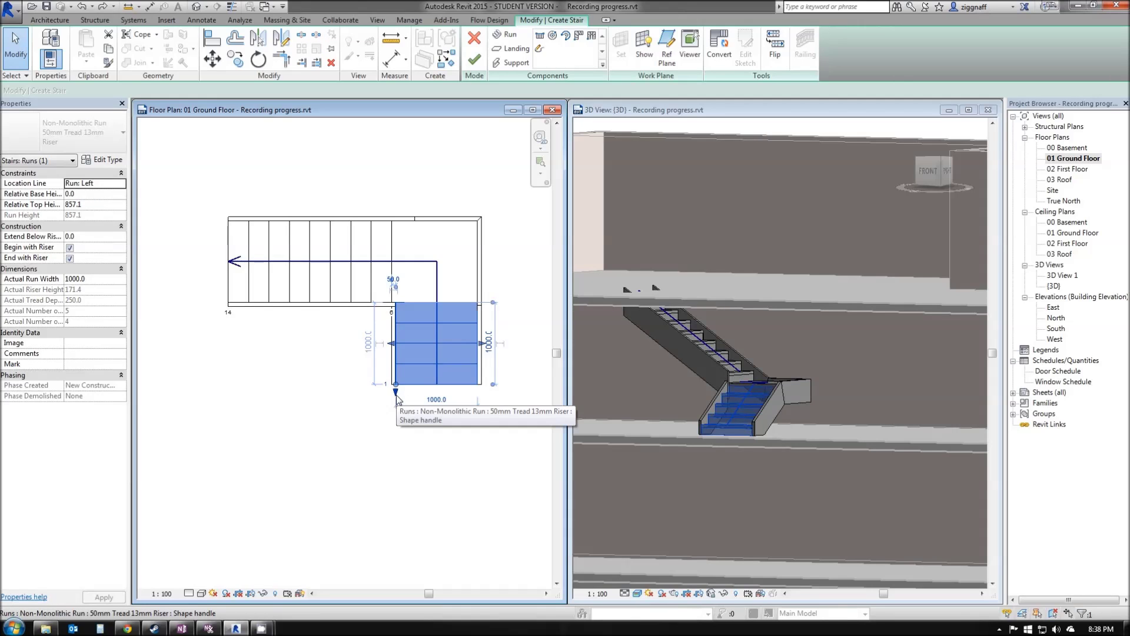
{"action": "left_click_drag", "start_coordinate": [396, 395], "coordinate": [394, 365]}
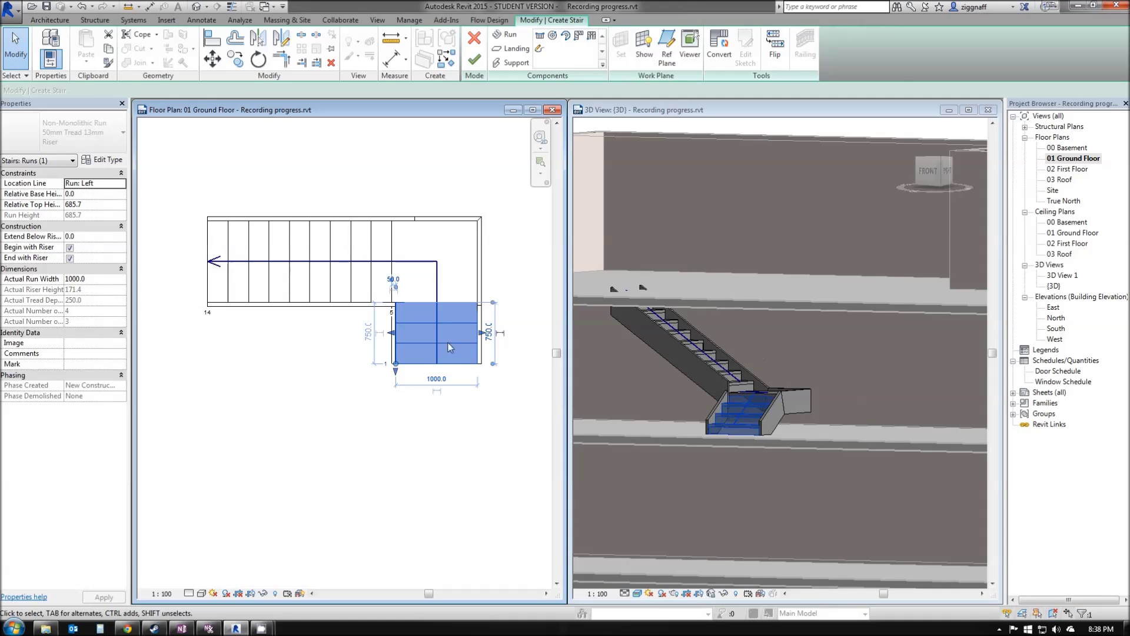
{"action": "left_click", "coordinate": [475, 59]}
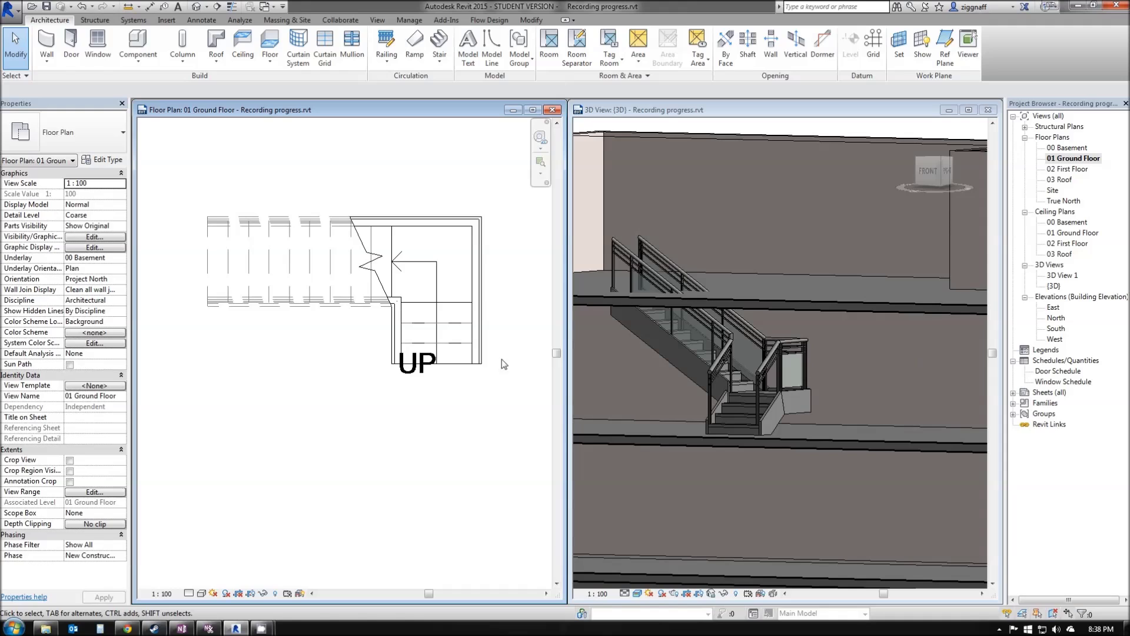
- Move the stair from its top-left corner so its lower run sits flush against the wall
{"action": "scroll", "coordinate": [371, 176], "scroll_direction": "down", "scroll_amount": 4}
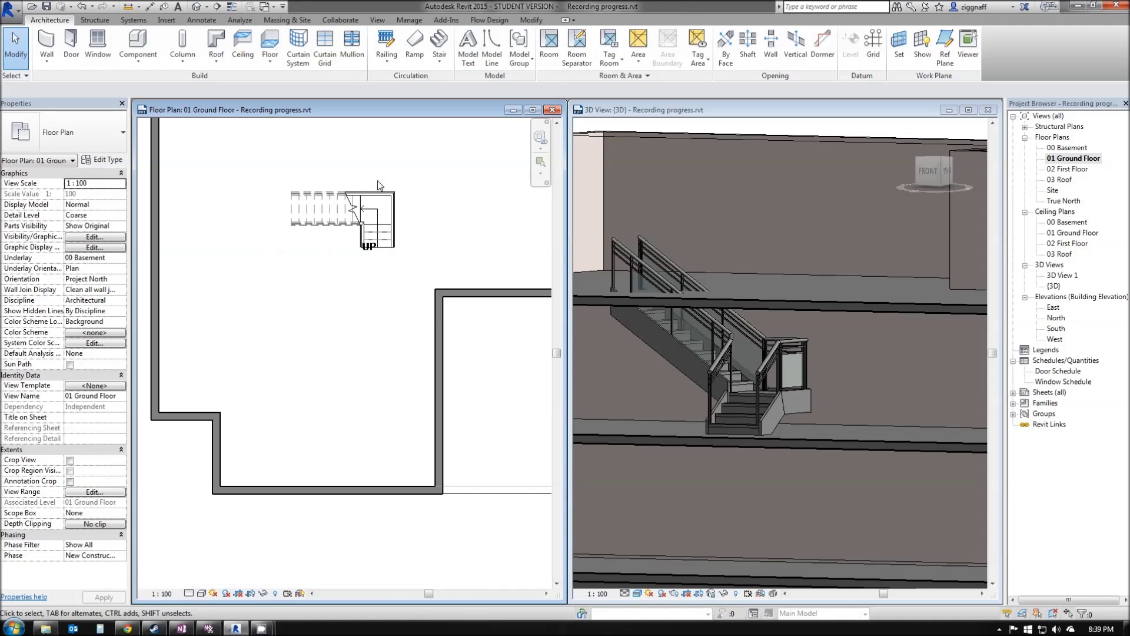
{"action": "middle_click_drag", "start_coordinate": [376, 180], "coordinate": [348, 321]}
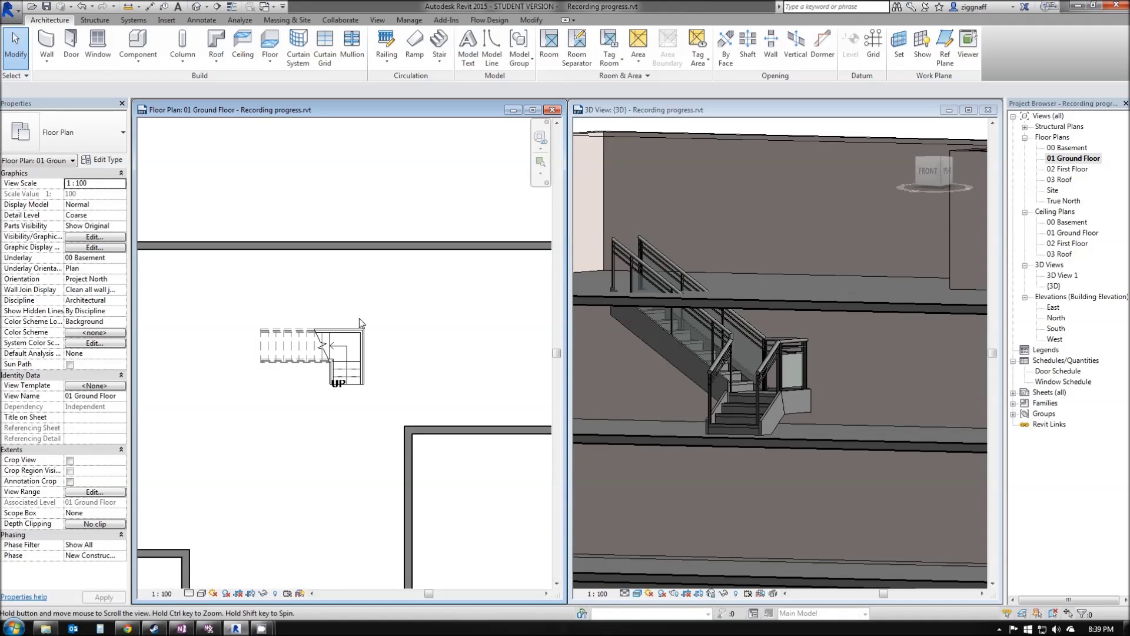
{"action": "left_click", "coordinate": [290, 348]}
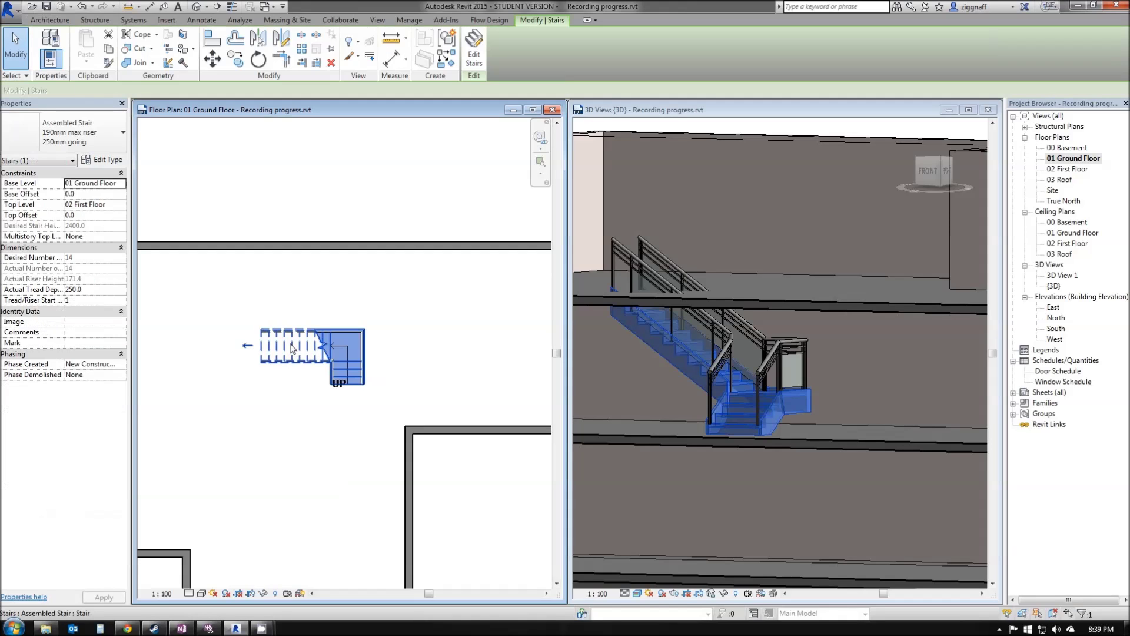
{"action": "left_click_drag", "start_coordinate": [290, 352], "coordinate": [318, 295]}
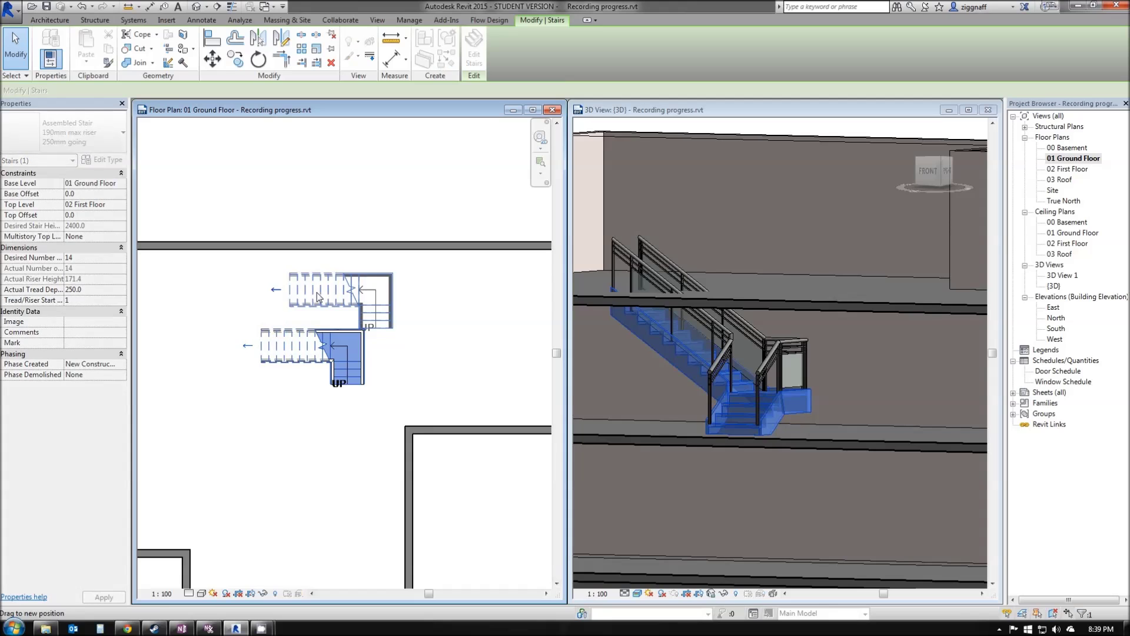
{"action": "left_click", "coordinate": [212, 59]}
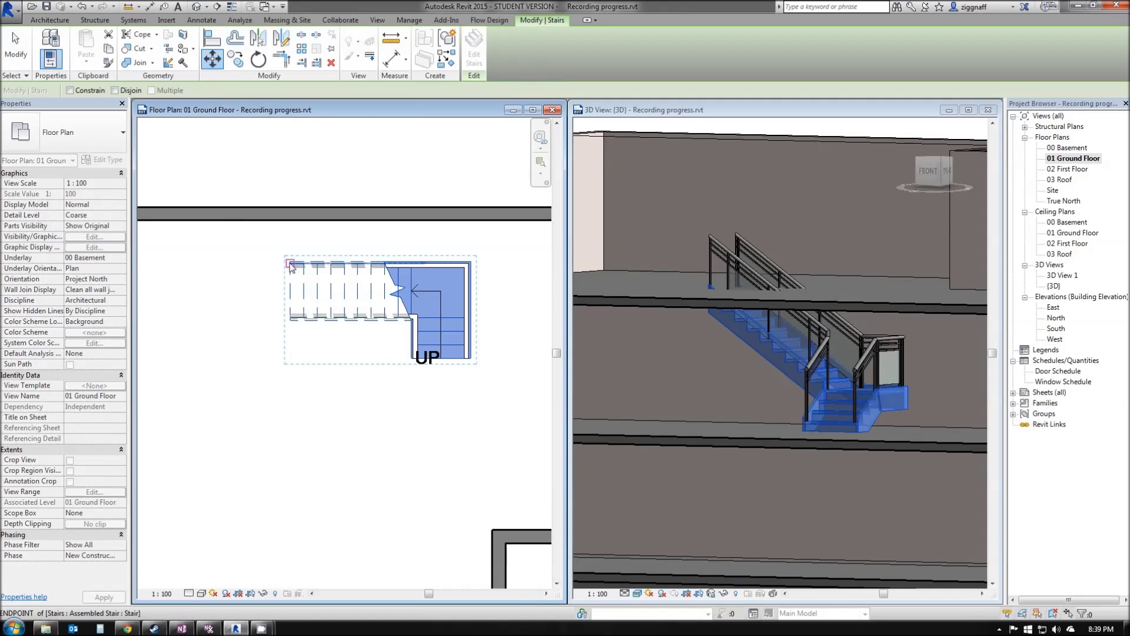
{"action": "scroll", "coordinate": [289, 277], "scroll_direction": "up", "scroll_amount": 4}
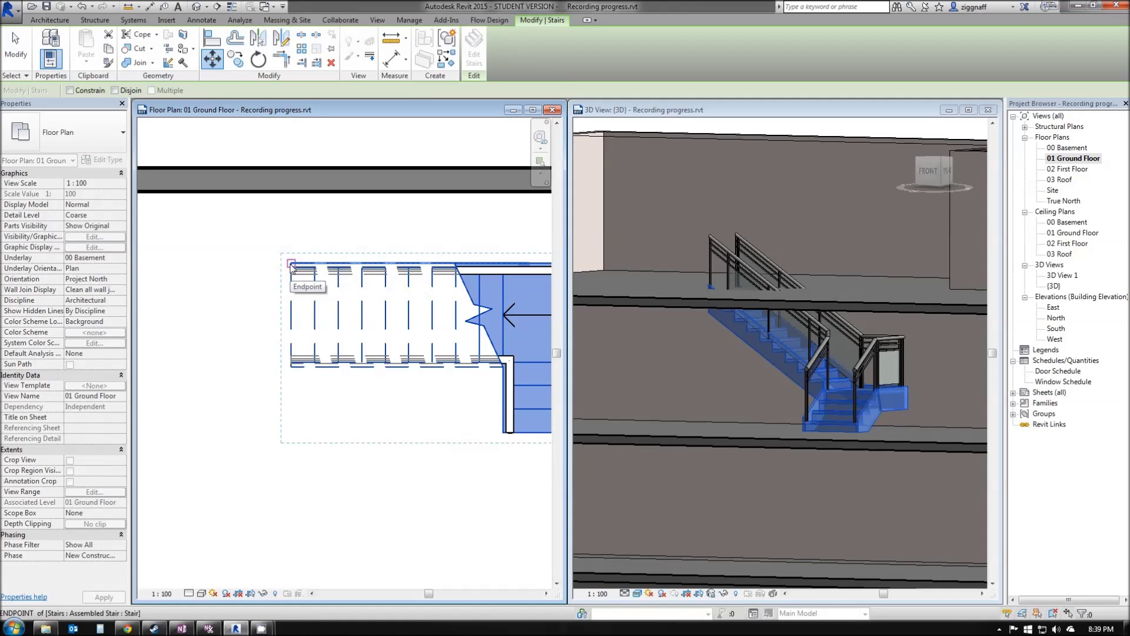
{"action": "left_click", "coordinate": [292, 265]}
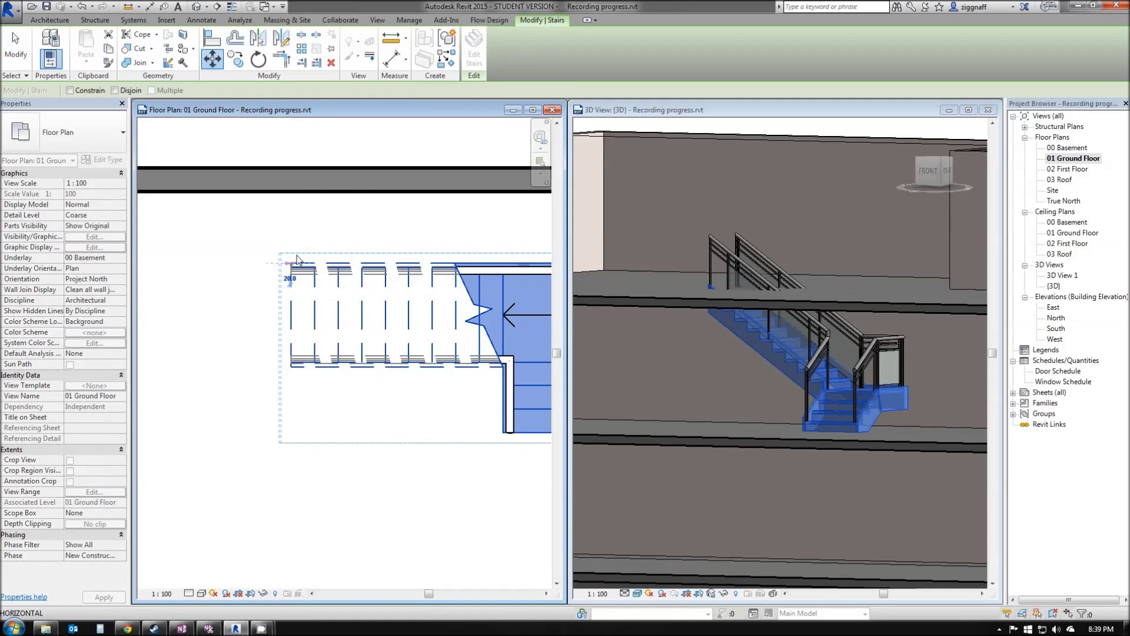
{"action": "left_click", "coordinate": [272, 196]}
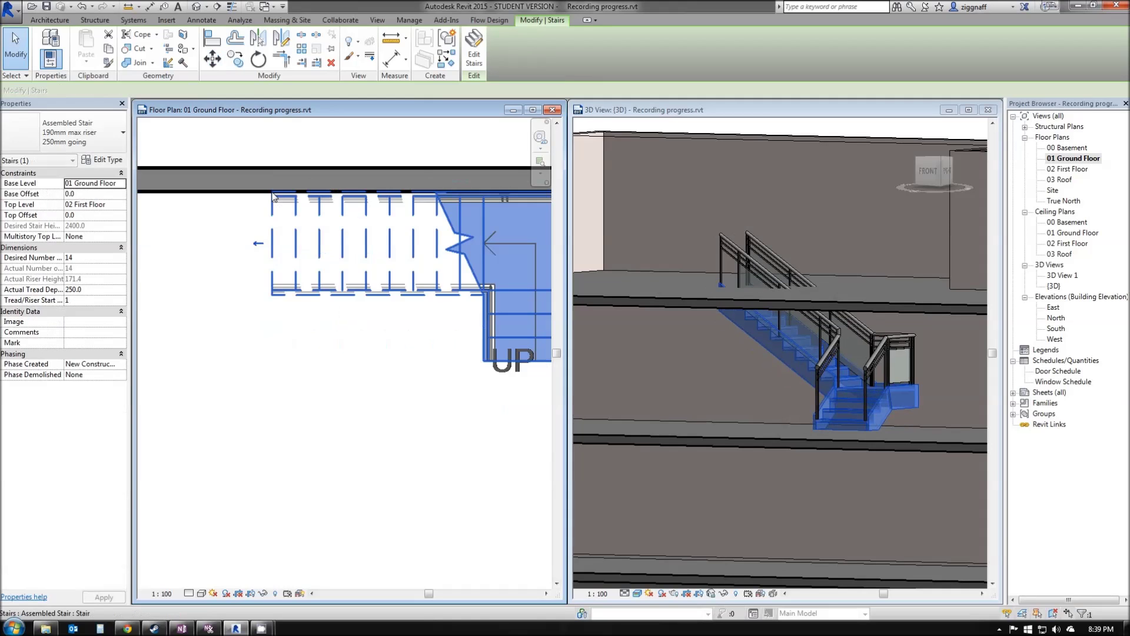
- In the 3D view, orbit around the stair and select the 02 First Floor slab
{"action": "left_click", "coordinate": [897, 415]}
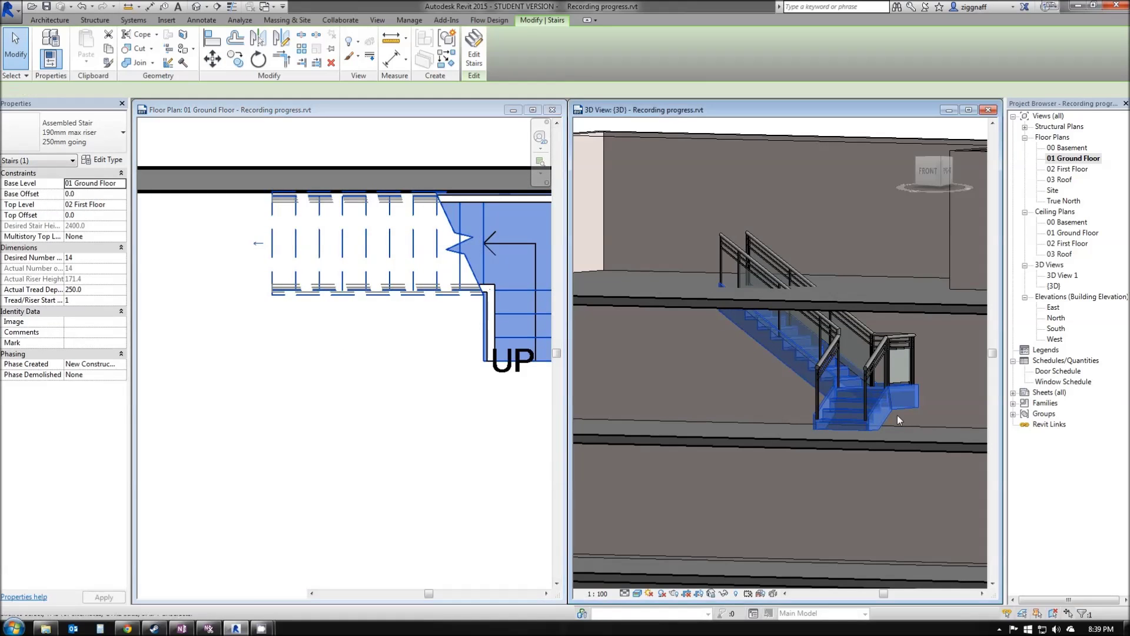
{"action": "middle_click_drag", "start_coordinate": [910, 409], "coordinate": [1118, 410], "text": "shift"}
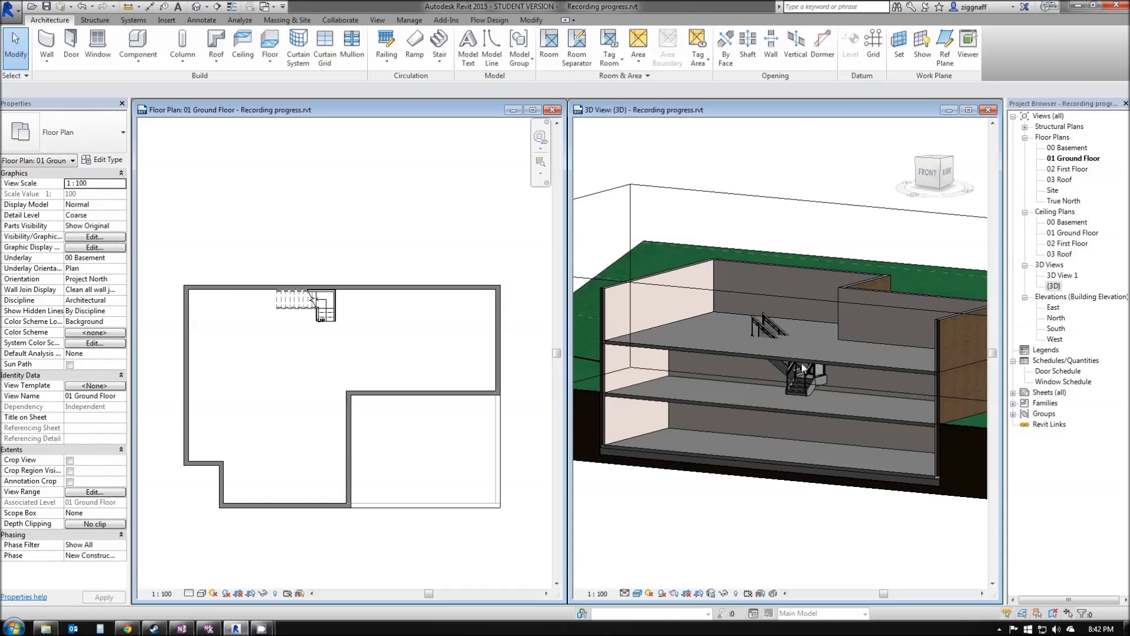
{"action": "scroll", "coordinate": [789, 359], "scroll_direction": "up", "scroll_amount": 5}
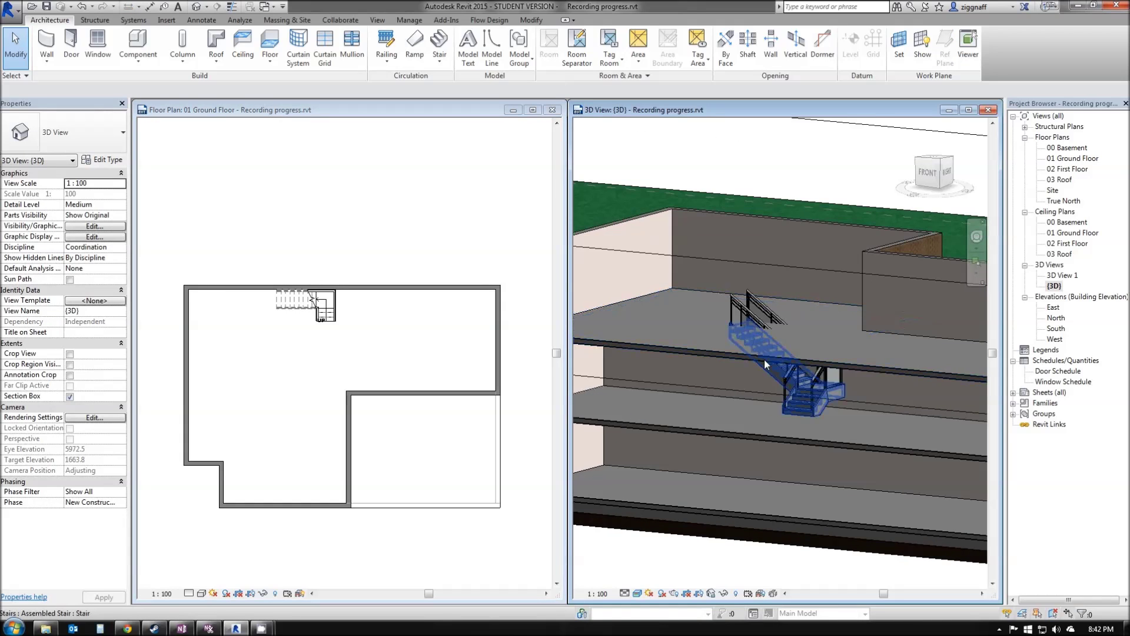
{"action": "left_click", "coordinate": [768, 355]}
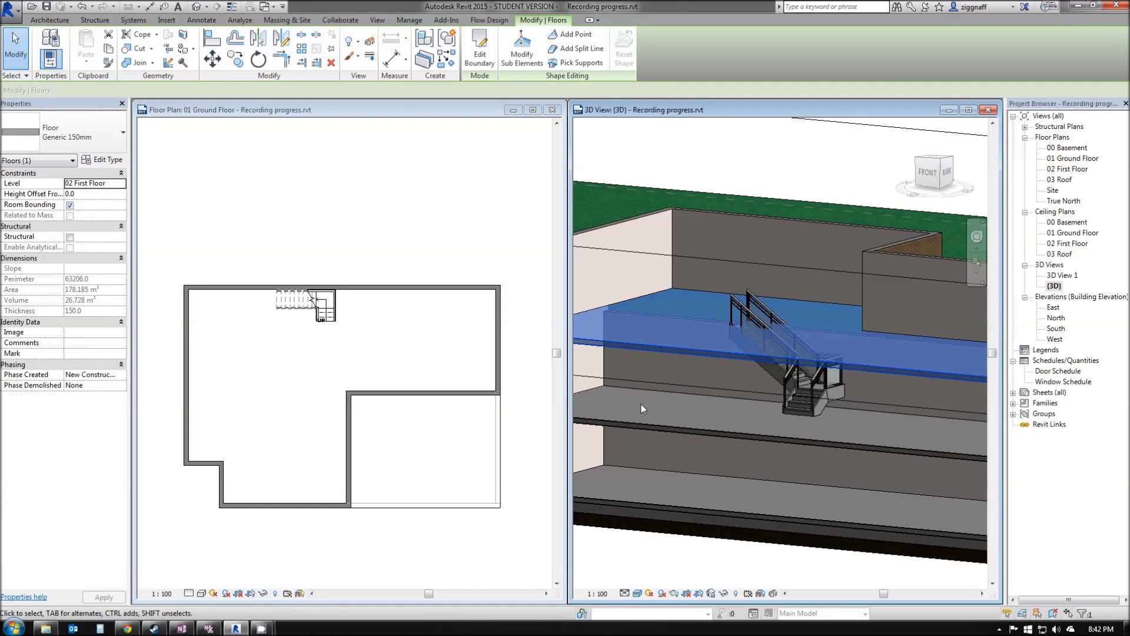
- Open the 02 First Floor plan maximized and centred on the stair, then edit the slab boundary
{"action": "double_click", "coordinate": [1066, 170]}
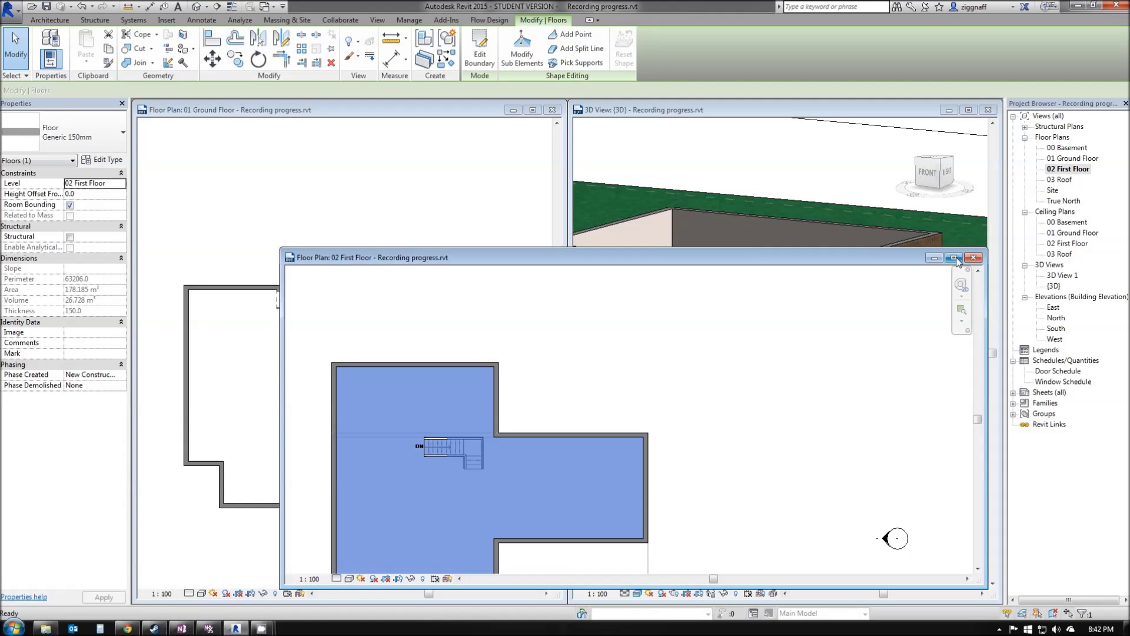
{"action": "left_click", "coordinate": [954, 258]}
{"action": "scroll", "coordinate": [290, 352], "scroll_direction": "up", "scroll_amount": 5}
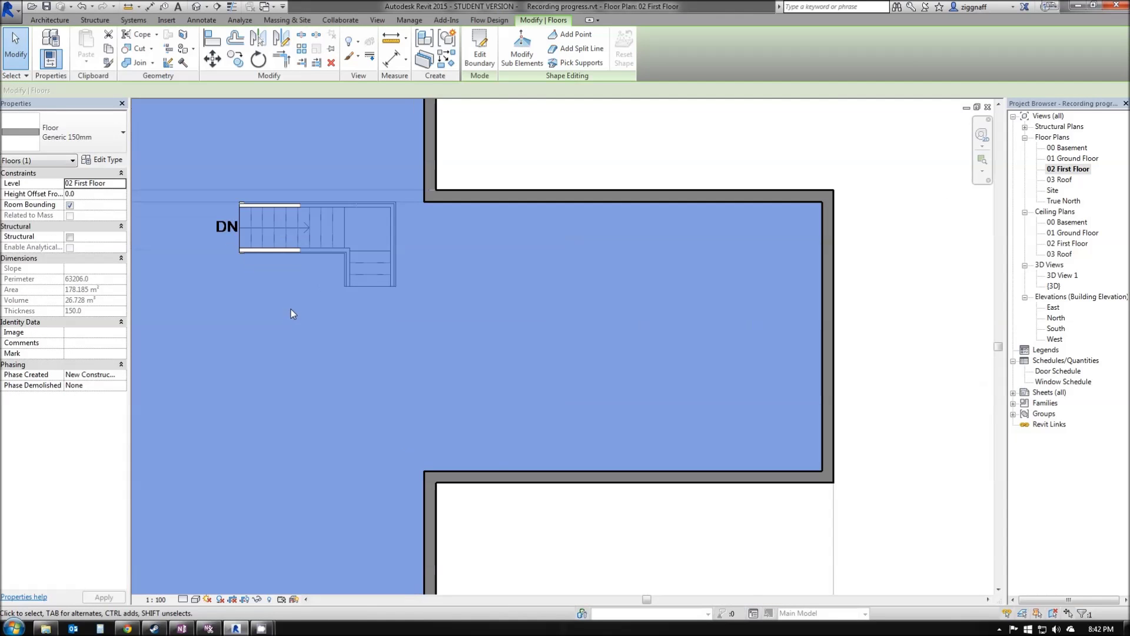
{"action": "middle_click_drag", "start_coordinate": [291, 309], "coordinate": [495, 372]}
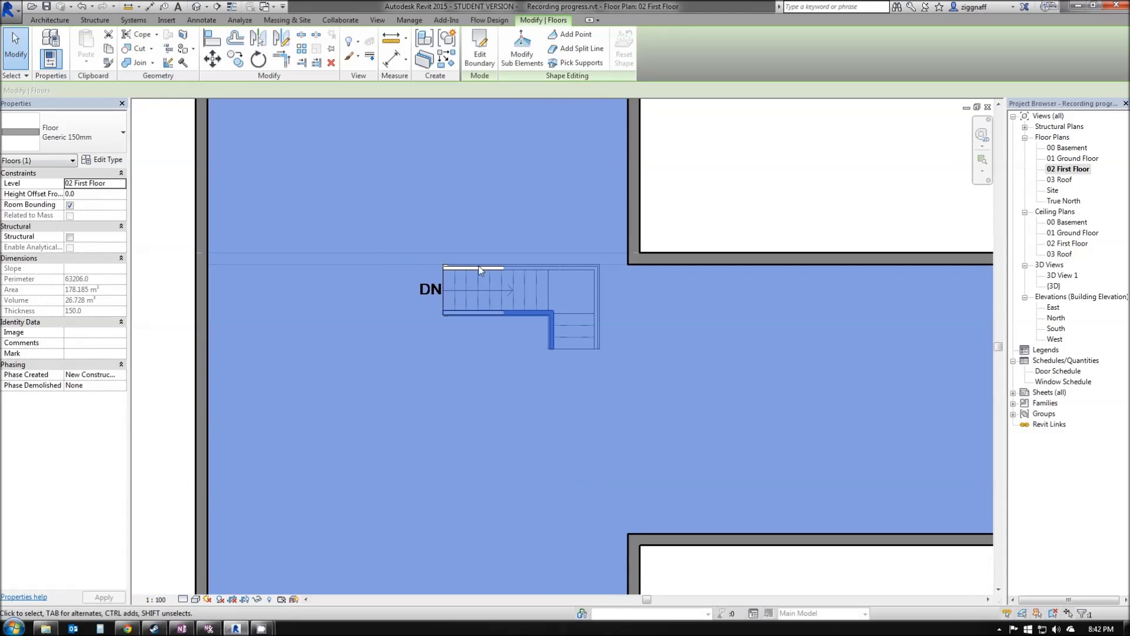
{"action": "left_click", "coordinate": [481, 46]}
- Sketch a 3350 × 1800 rectangular opening around the stair and finish, without attaching walls
{"action": "scroll", "coordinate": [562, 307], "scroll_direction": "down", "scroll_amount": 3}
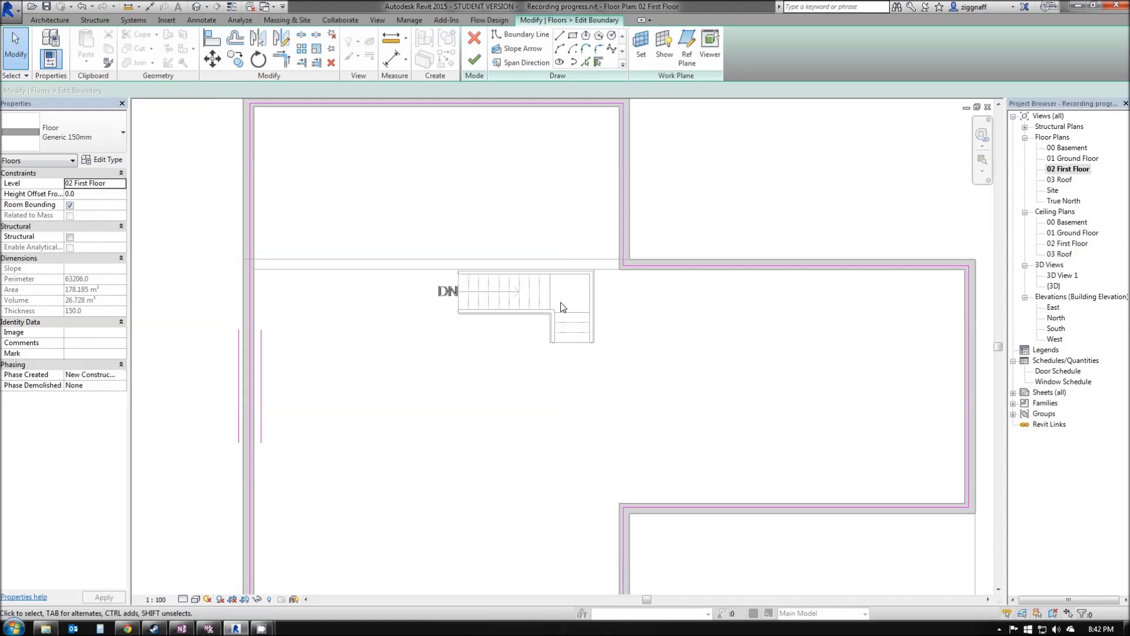
{"action": "scroll", "coordinate": [520, 289], "scroll_direction": "up", "scroll_amount": 2}
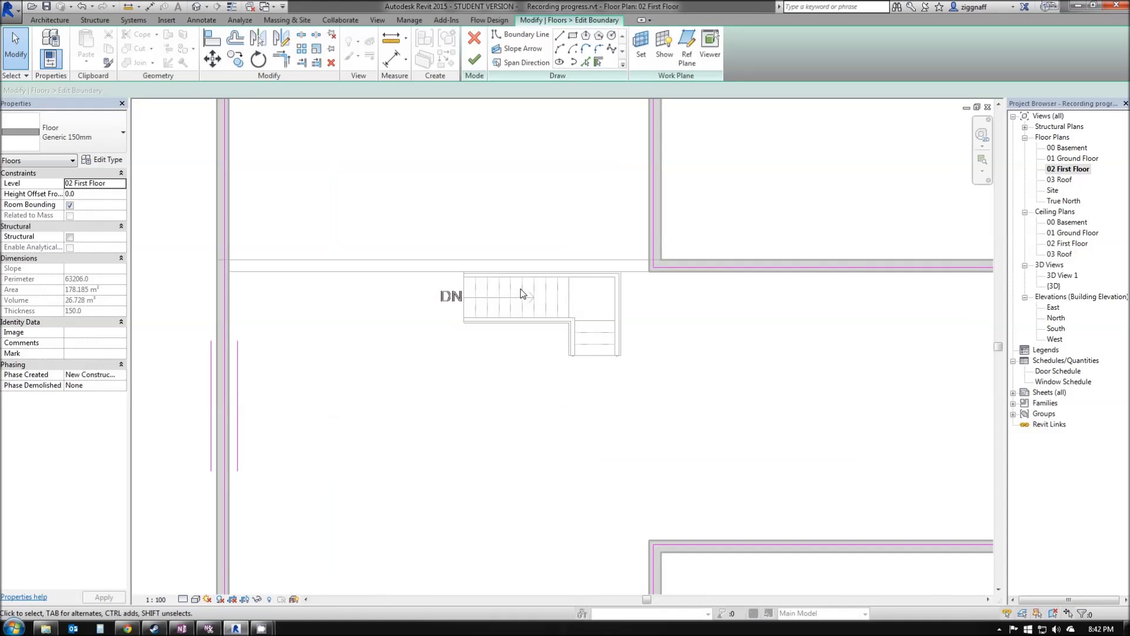
{"action": "left_click", "coordinate": [573, 36]}
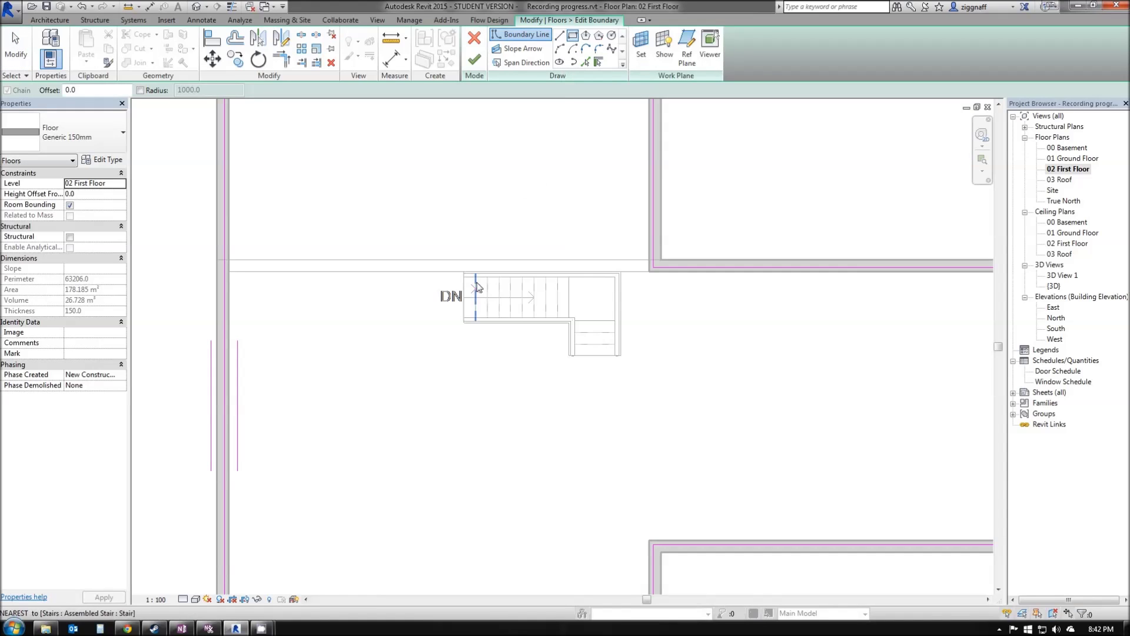
{"action": "scroll", "coordinate": [464, 276], "scroll_direction": "up", "scroll_amount": 2}
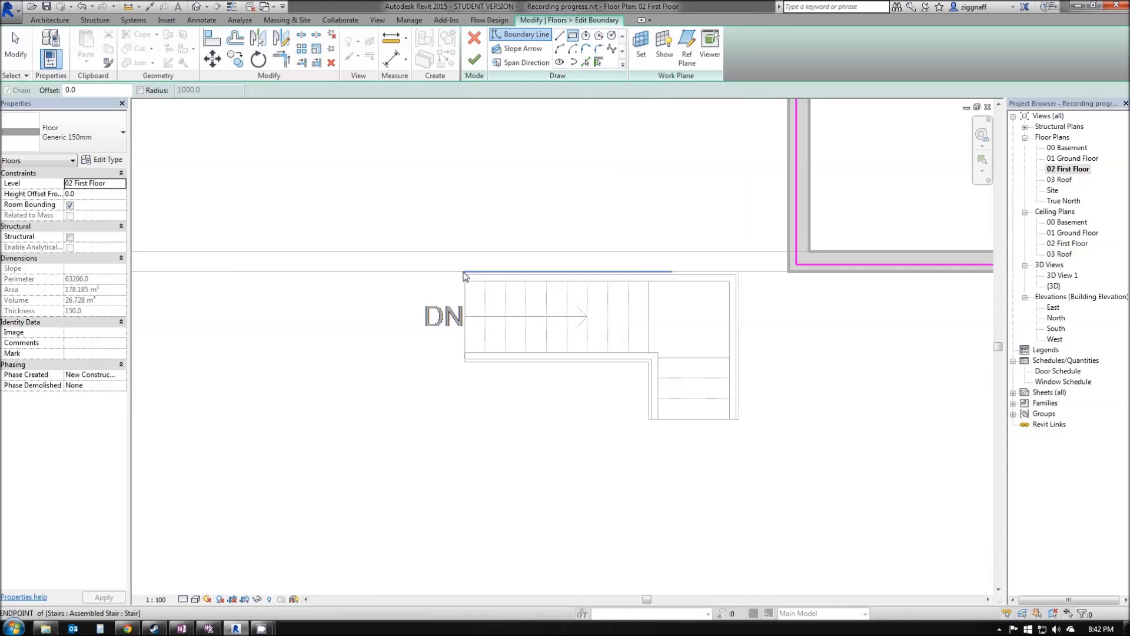
{"action": "left_click", "coordinate": [464, 271]}
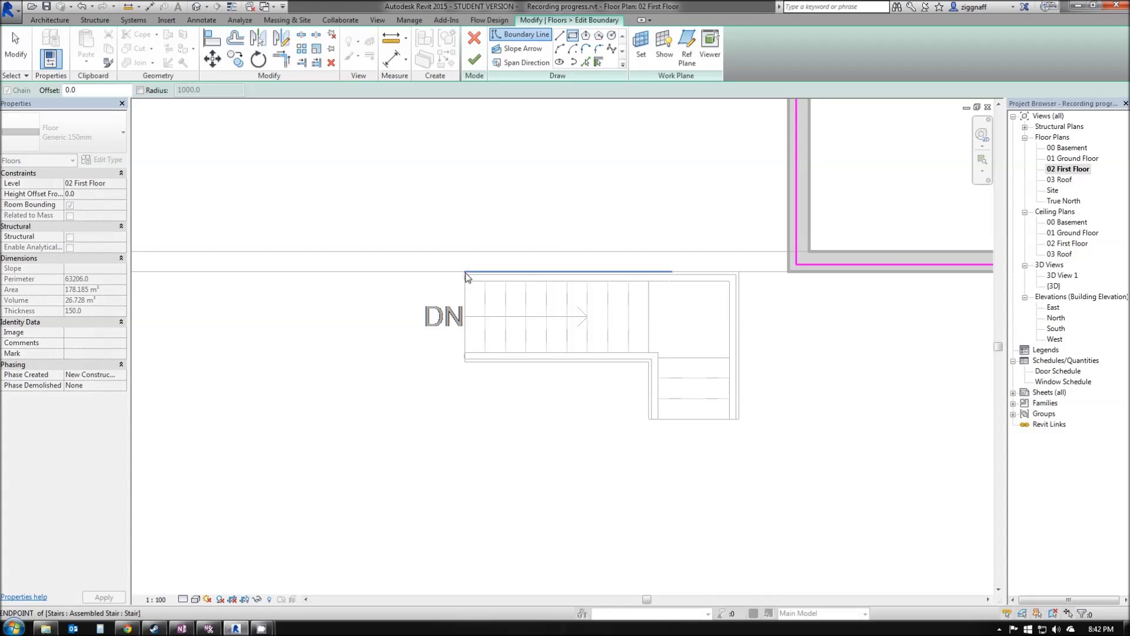
{"action": "left_click", "coordinate": [739, 419]}
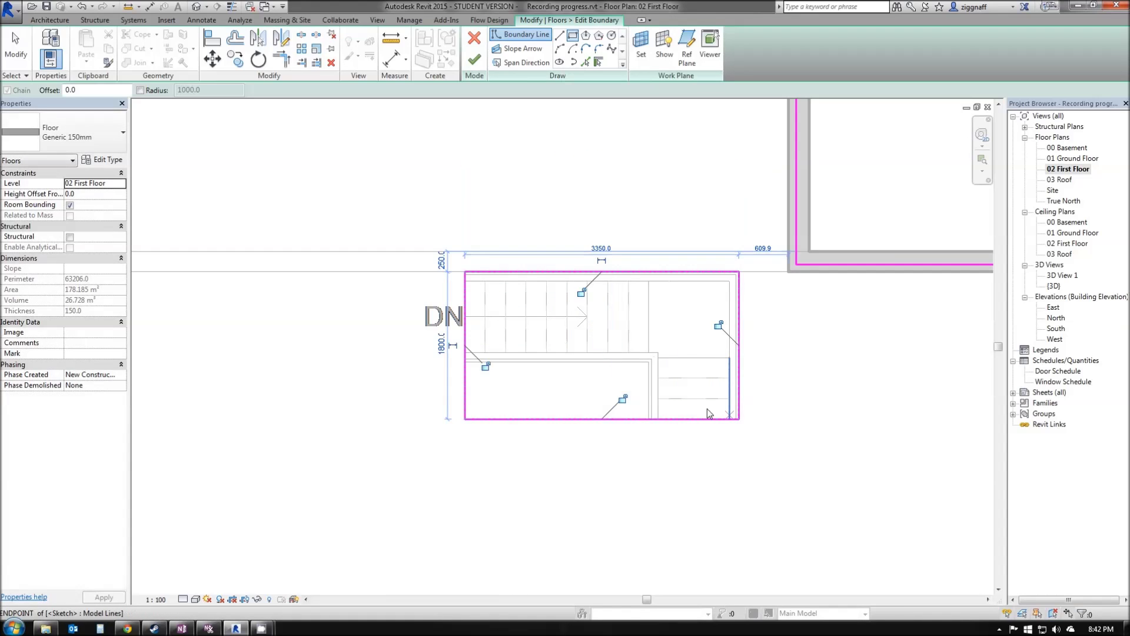
{"action": "left_click", "coordinate": [471, 60]}
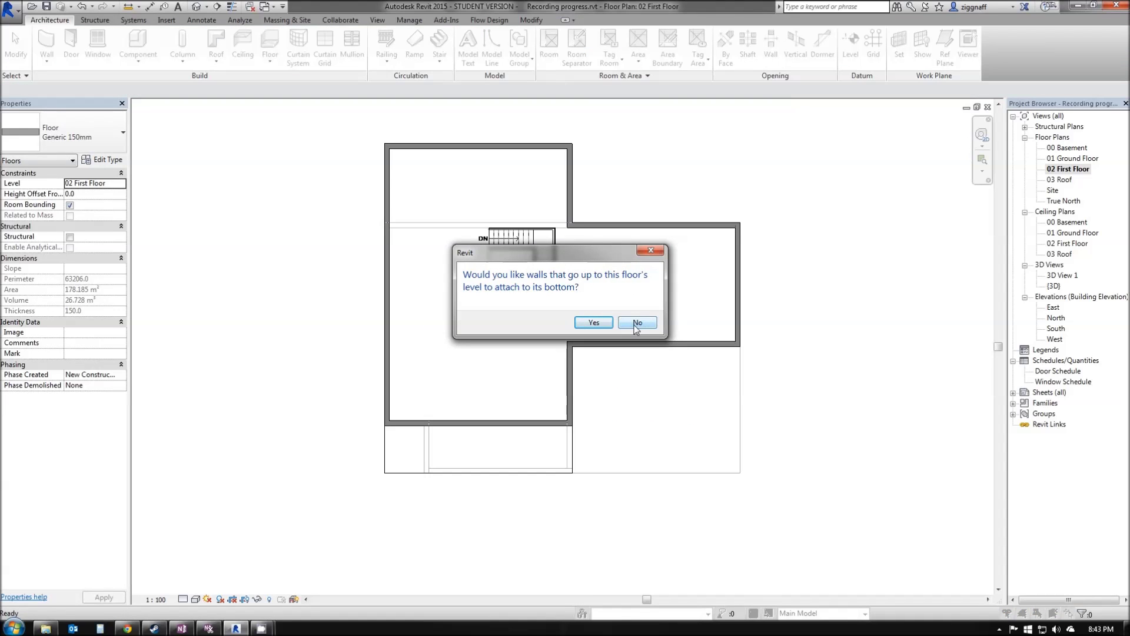
{"action": "left_click", "coordinate": [637, 323]}
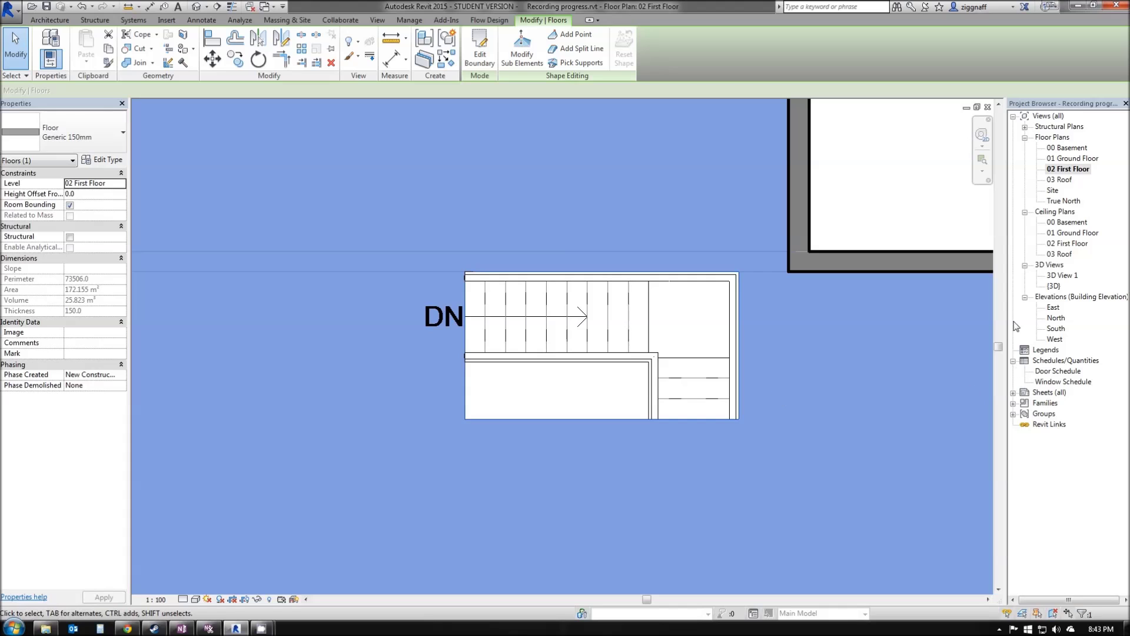
- Open the {3D} view, deselect the floor, and look down through the new slab opening
{"action": "double_click", "coordinate": [1054, 286]}
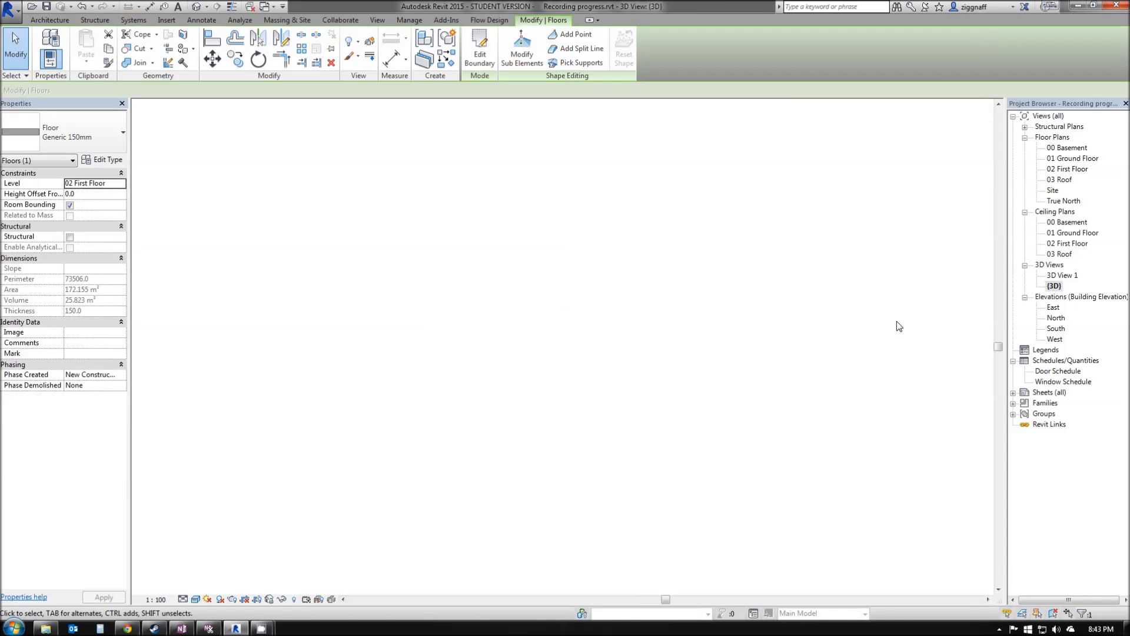
{"action": "key", "text": "Escape"}
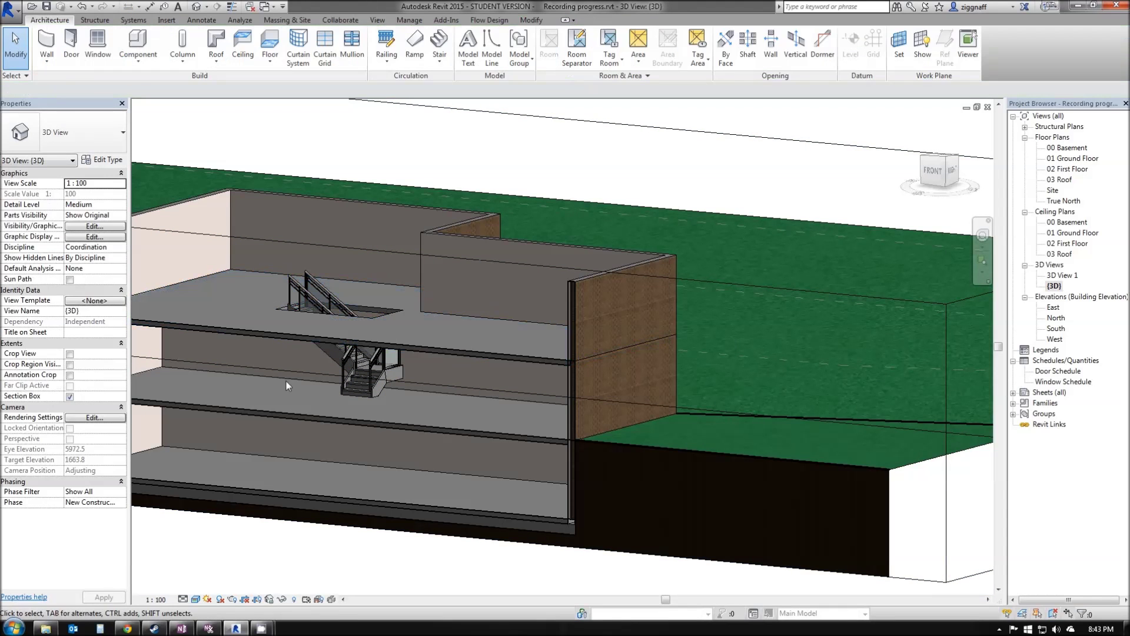
{"action": "middle_click_drag", "start_coordinate": [322, 341], "coordinate": [311, 479], "text": "shift"}
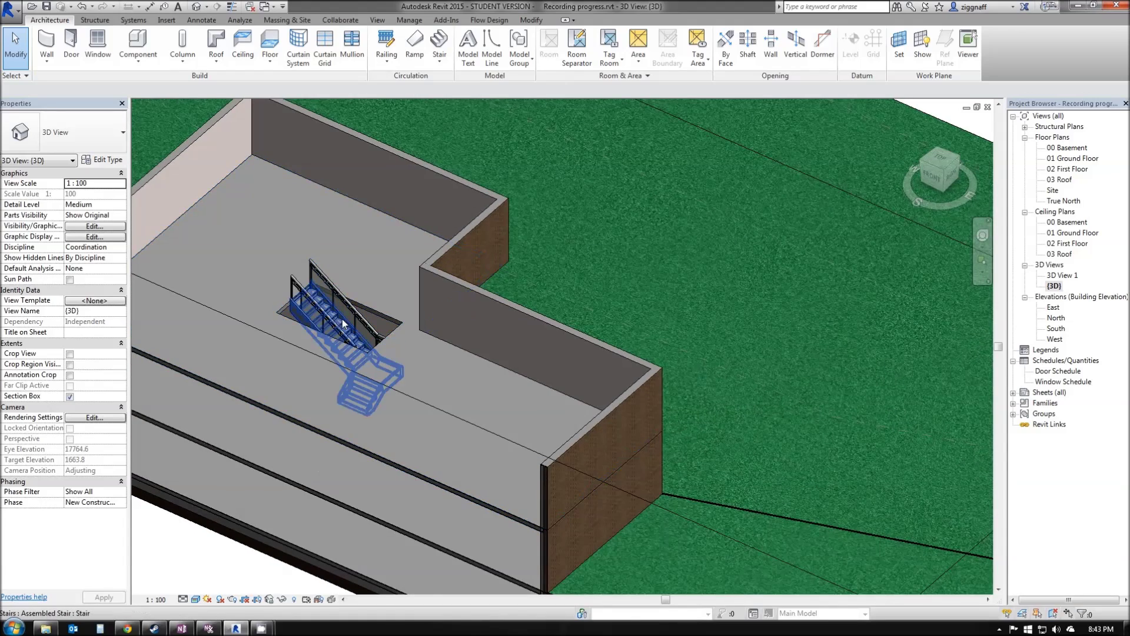
{"action": "middle_click_drag", "start_coordinate": [341, 319], "coordinate": [502, 323]}
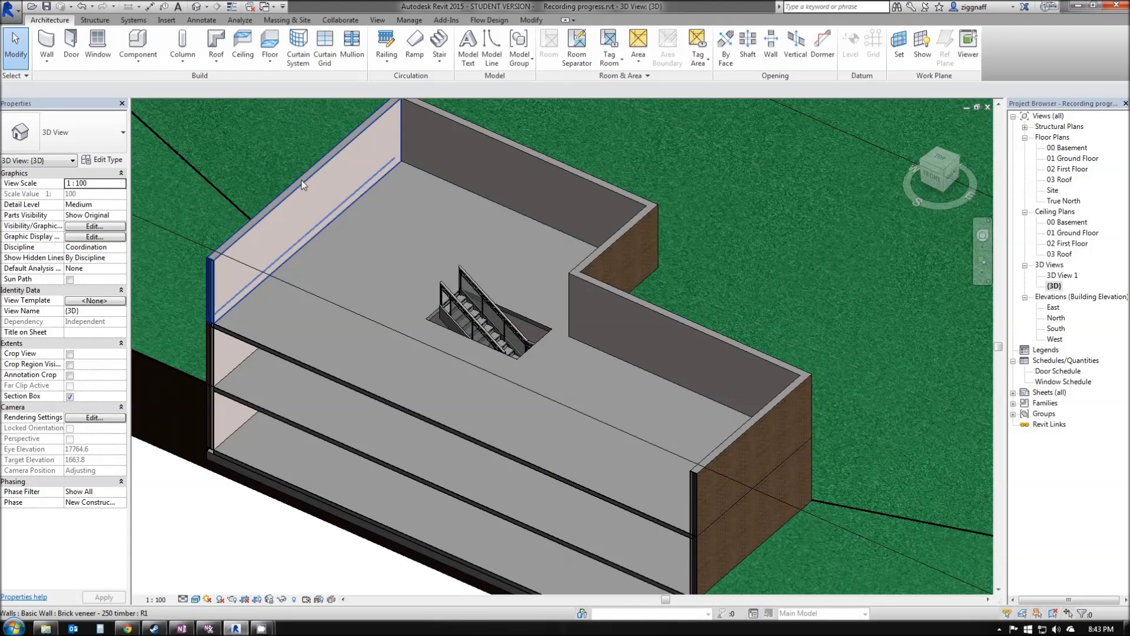
- Tile the views with WT and start a Glass Panel - Bottom Fill railing sketch path
{"action": "key", "text": "w"}
{"action": "key", "text": "t"}
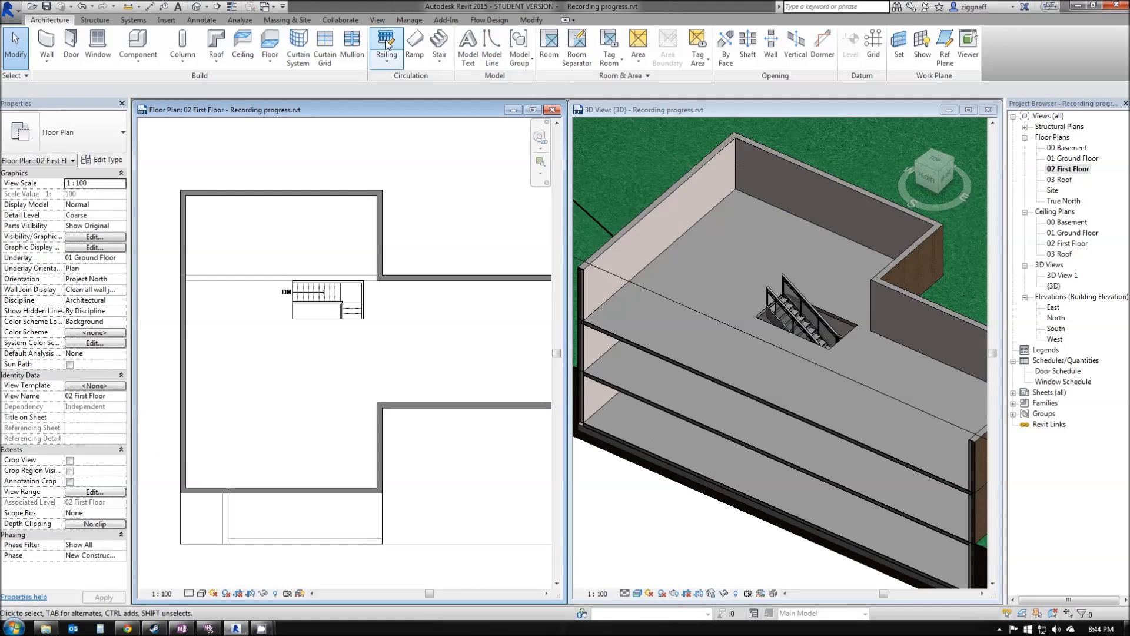
{"action": "left_click", "coordinate": [385, 43]}
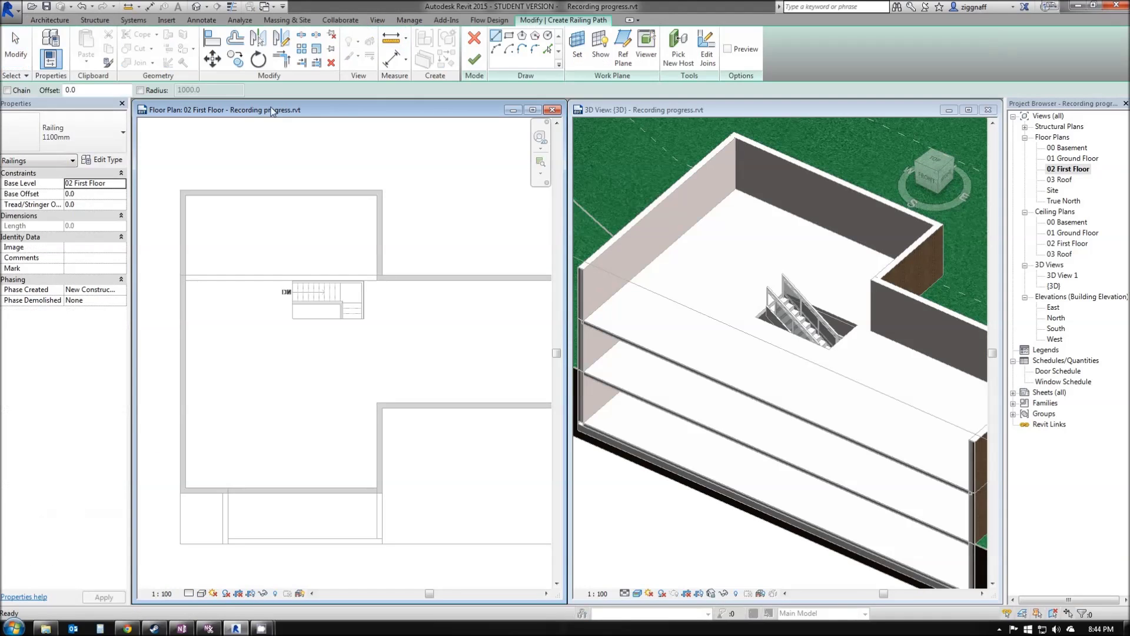
{"action": "left_click", "coordinate": [85, 140]}
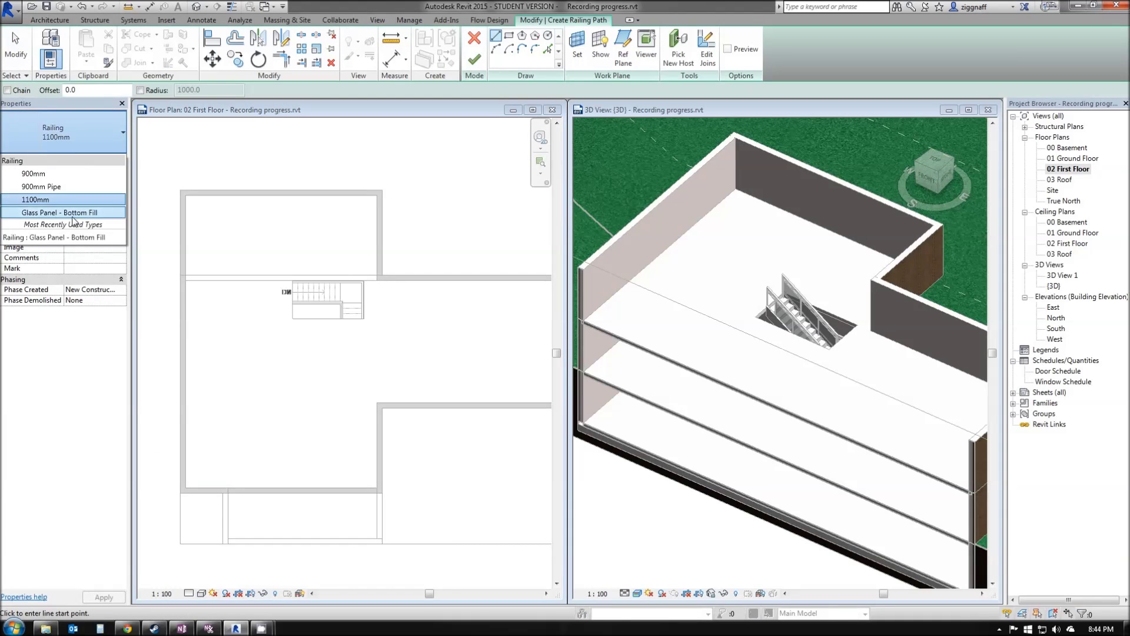
{"action": "left_click", "coordinate": [79, 212]}
{"action": "scroll", "coordinate": [288, 332], "scroll_direction": "up", "scroll_amount": 2}
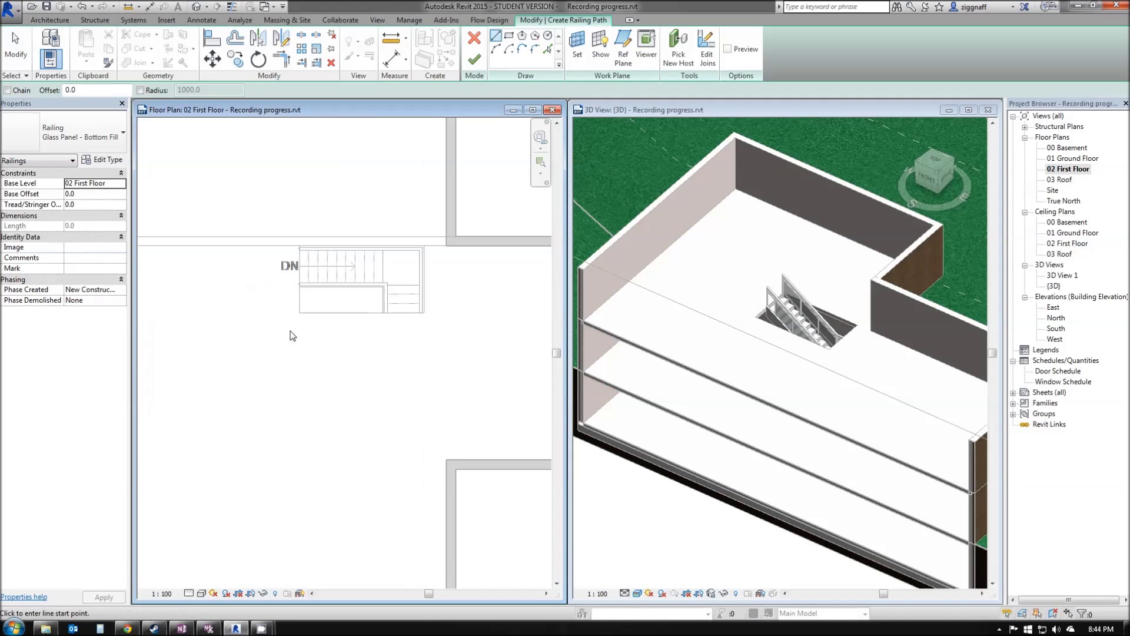
{"action": "middle_click_drag", "start_coordinate": [370, 299], "coordinate": [347, 361]}
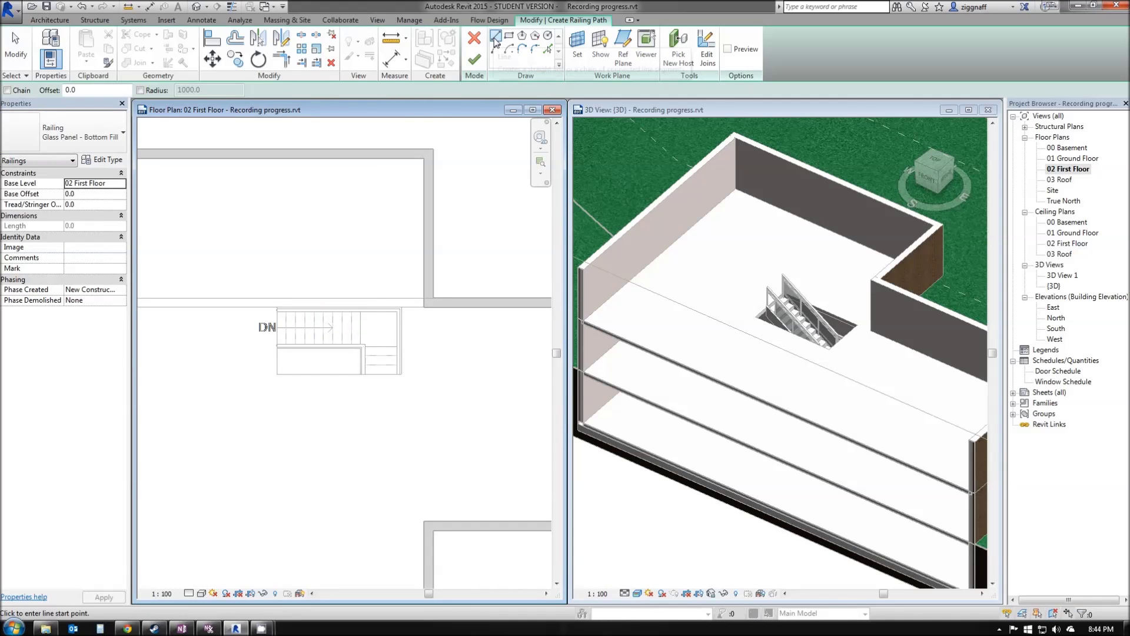
{"action": "scroll", "coordinate": [266, 353], "scroll_direction": "up", "scroll_amount": 3}
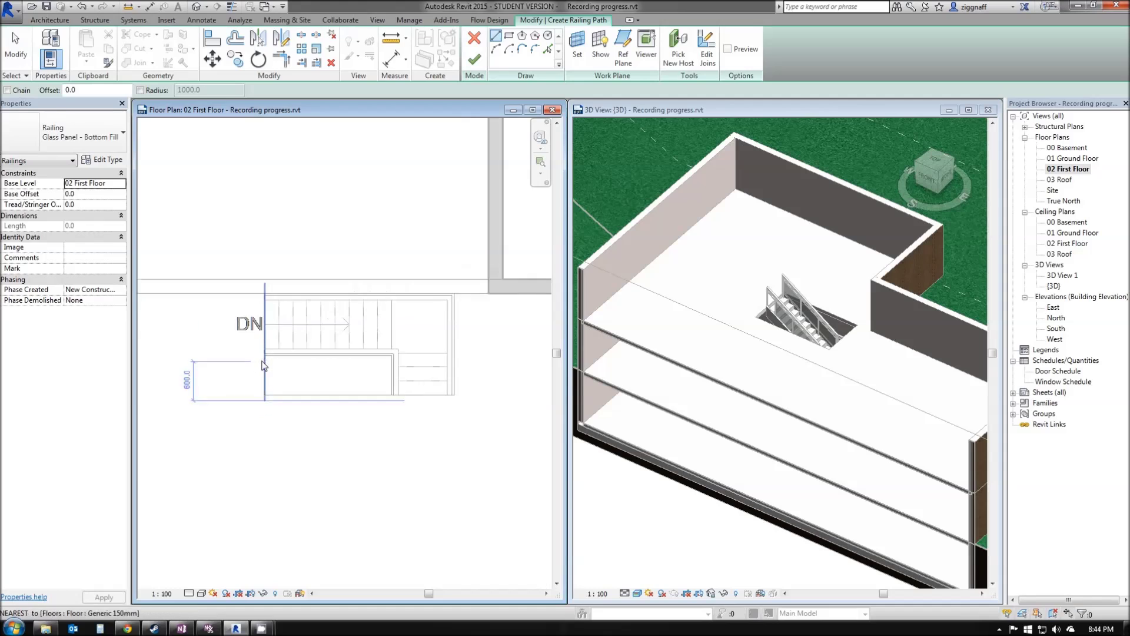
- Draw the railing path around the stair opening's edges and finish it, 9200 long
{"action": "left_click", "coordinate": [265, 354]}
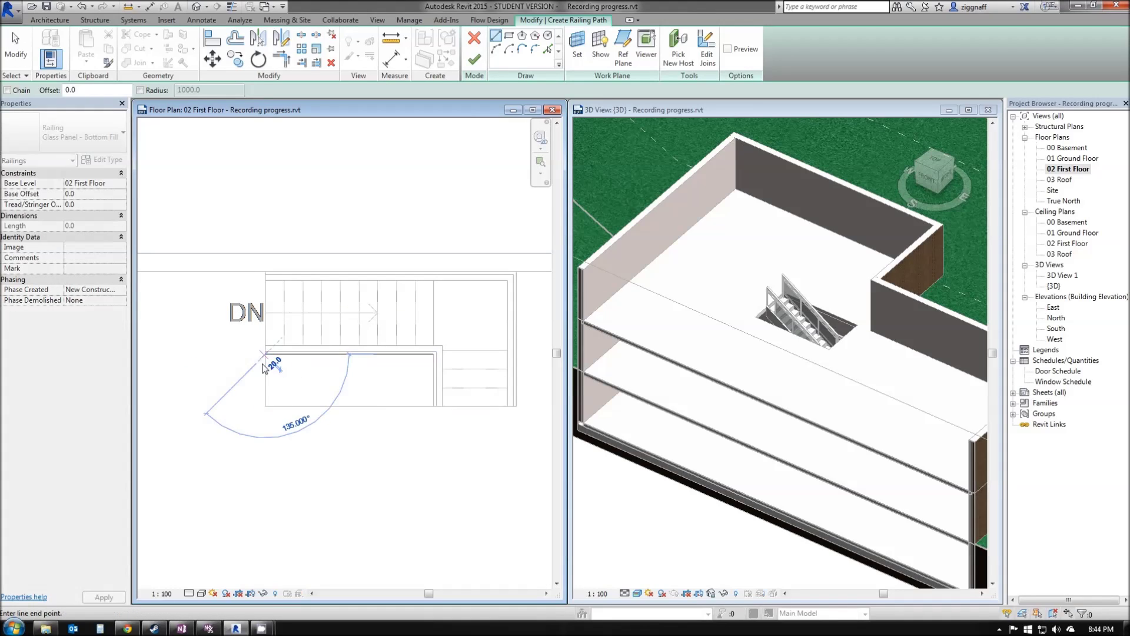
{"action": "left_click", "coordinate": [266, 406]}
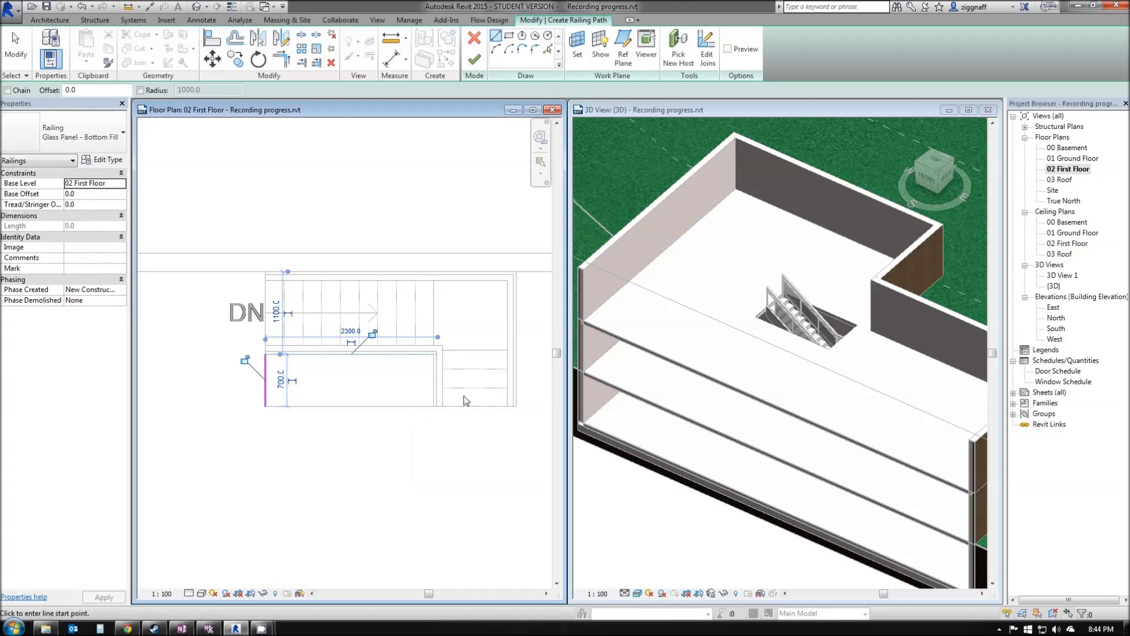
{"action": "left_click", "coordinate": [266, 406]}
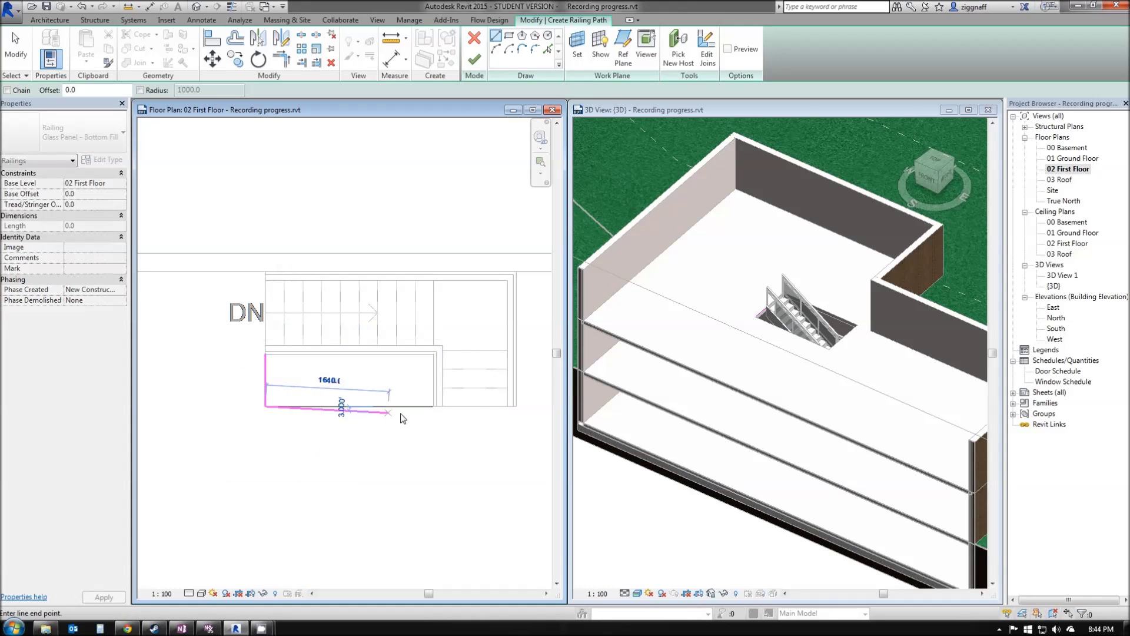
{"action": "left_click", "coordinate": [515, 406]}
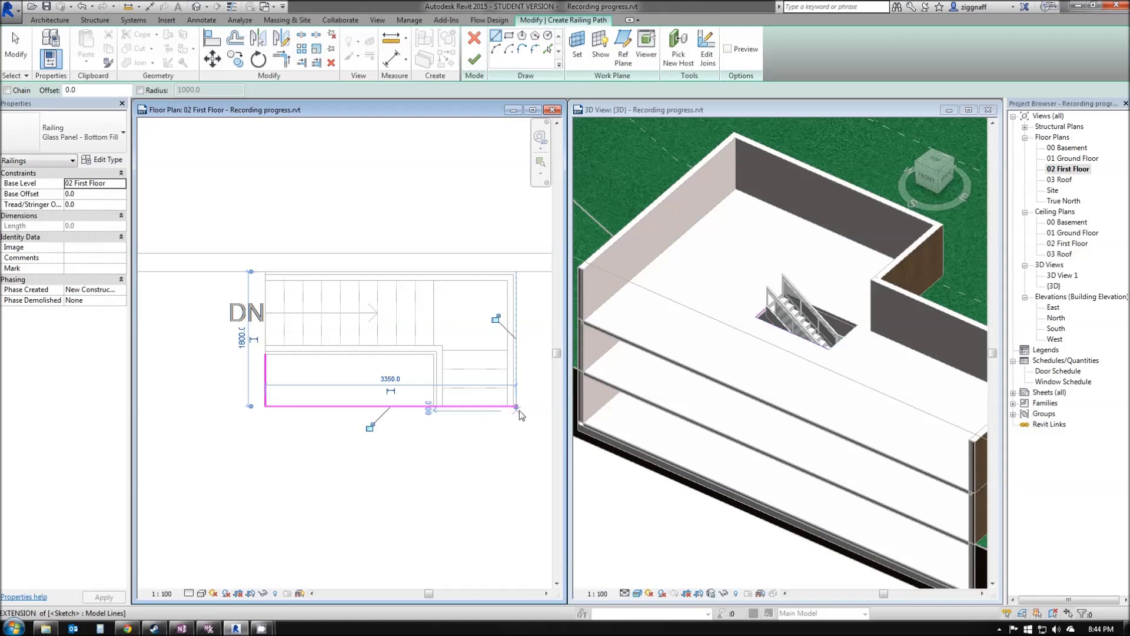
{"action": "left_click", "coordinate": [516, 406]}
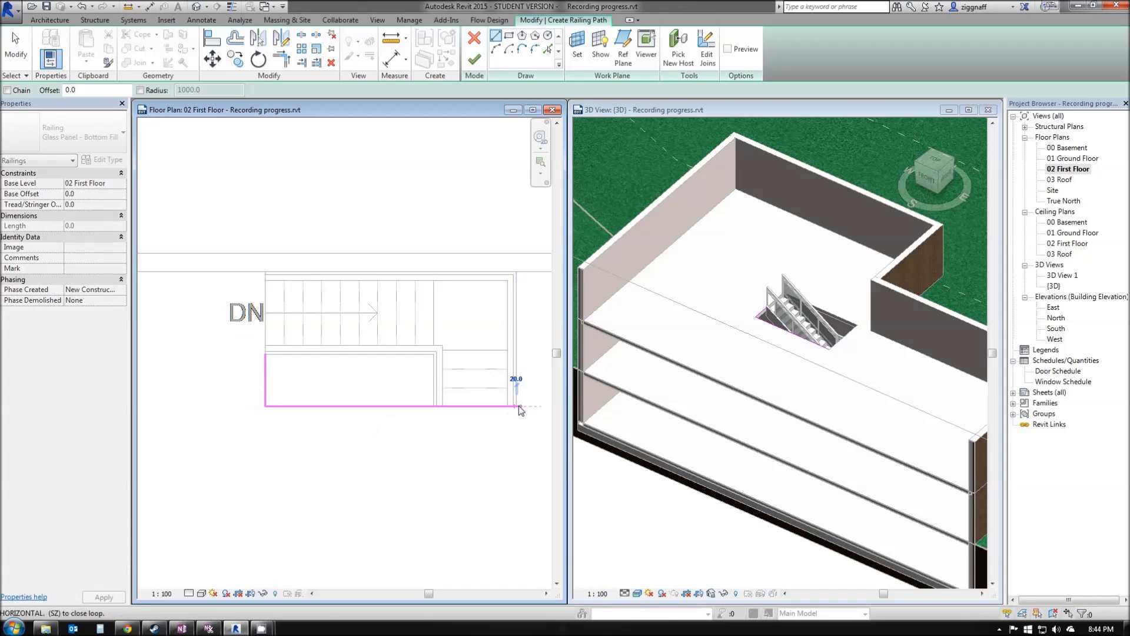
{"action": "left_click", "coordinate": [516, 272]}
{"action": "left_click", "coordinate": [516, 272]}
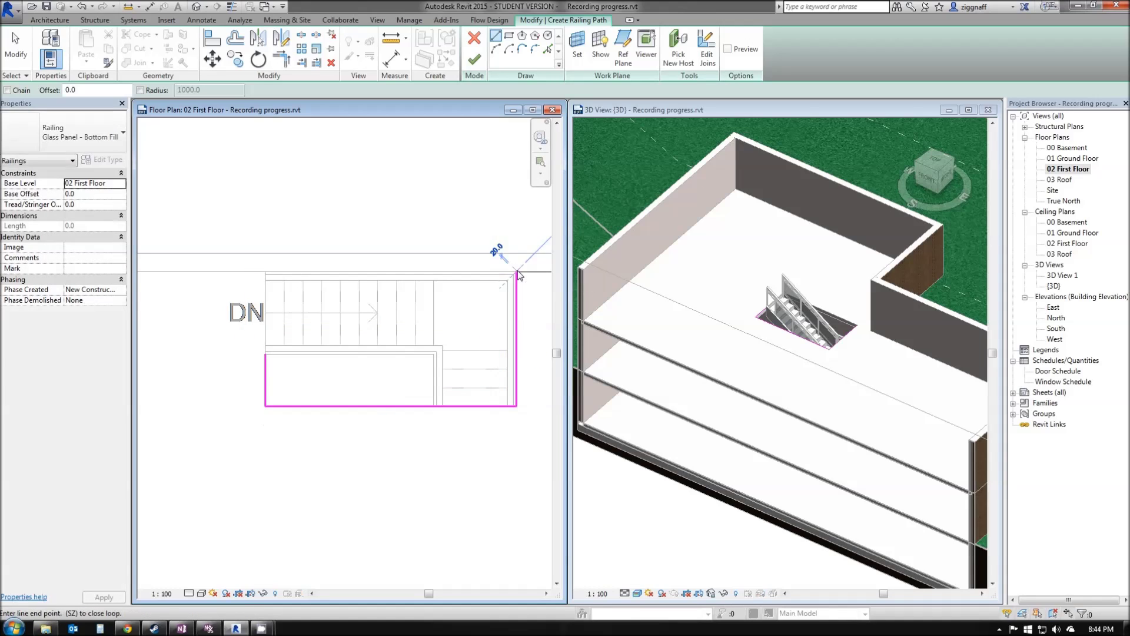
{"action": "left_click", "coordinate": [265, 272]}
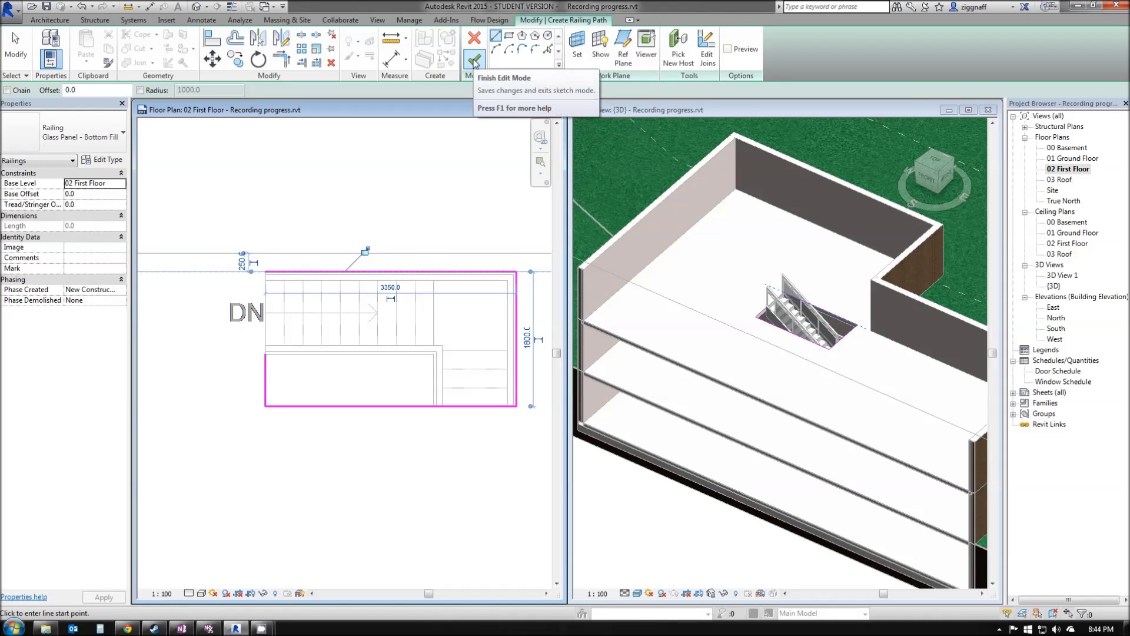
{"action": "left_click", "coordinate": [474, 61]}
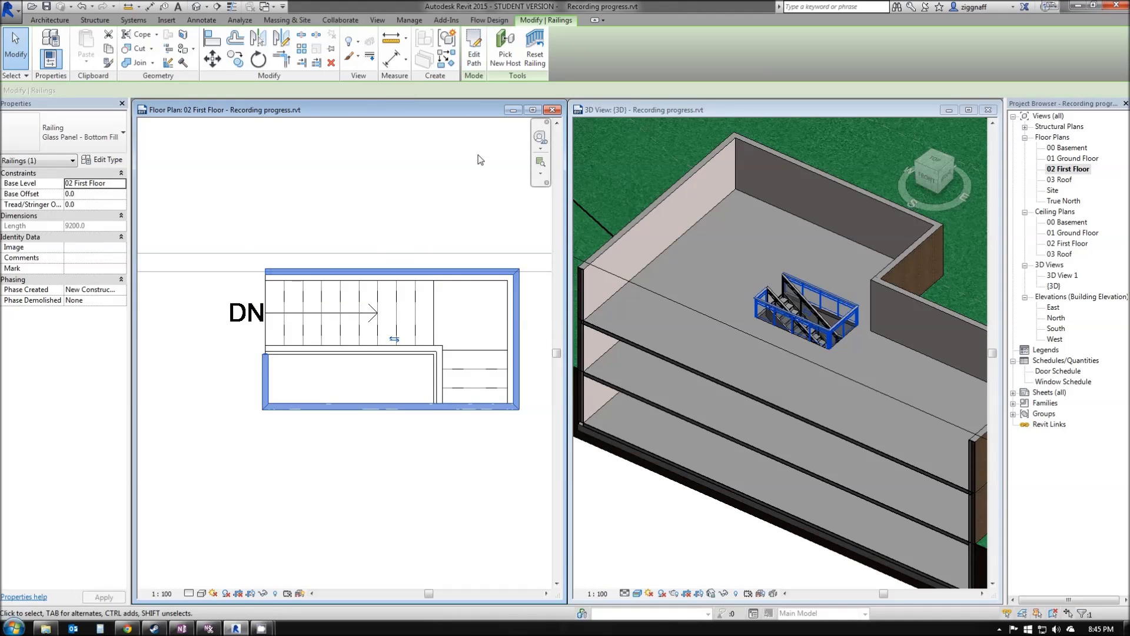
- Maximize the 3D view, turn off Section Box, and tile it beside the 02 First Floor plan
{"action": "left_click", "coordinate": [968, 109]}
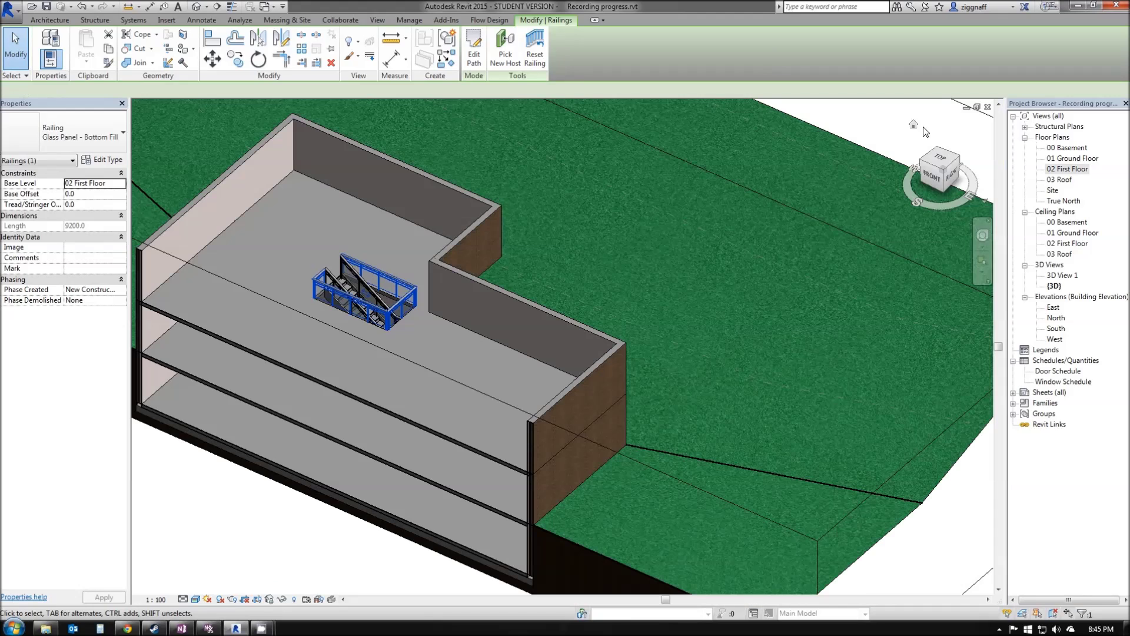
{"action": "key", "text": "Escape"}
{"action": "scroll", "coordinate": [313, 278], "scroll_direction": "up", "scroll_amount": 4}
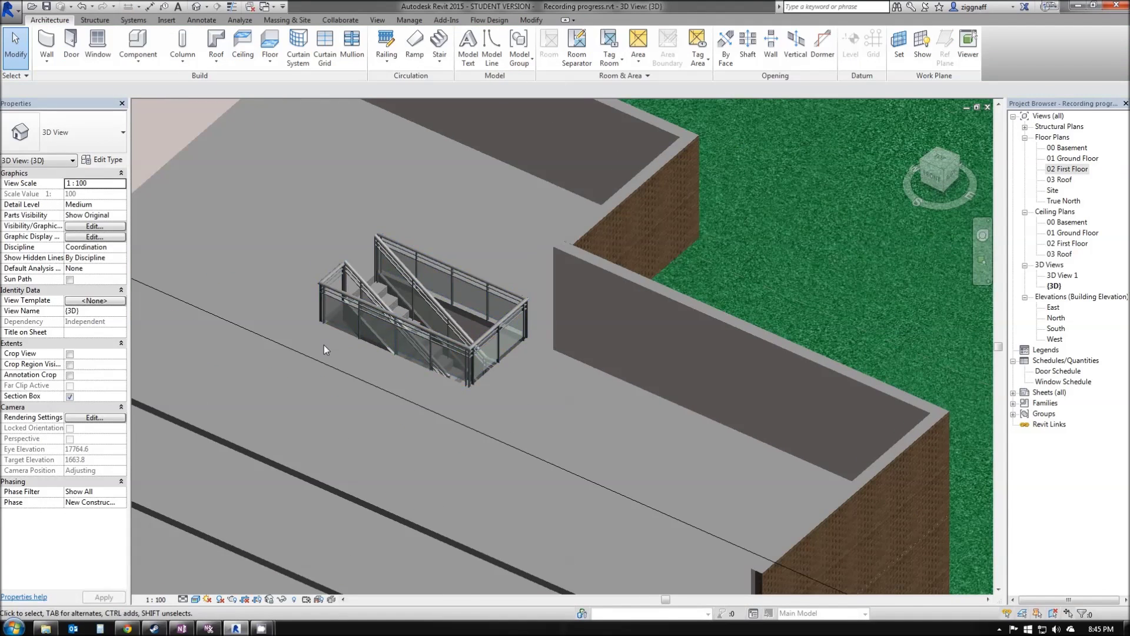
{"action": "middle_click_drag", "start_coordinate": [324, 345], "coordinate": [279, 361], "text": "shift"}
{"action": "scroll", "coordinate": [344, 298], "scroll_direction": "down", "scroll_amount": 5}
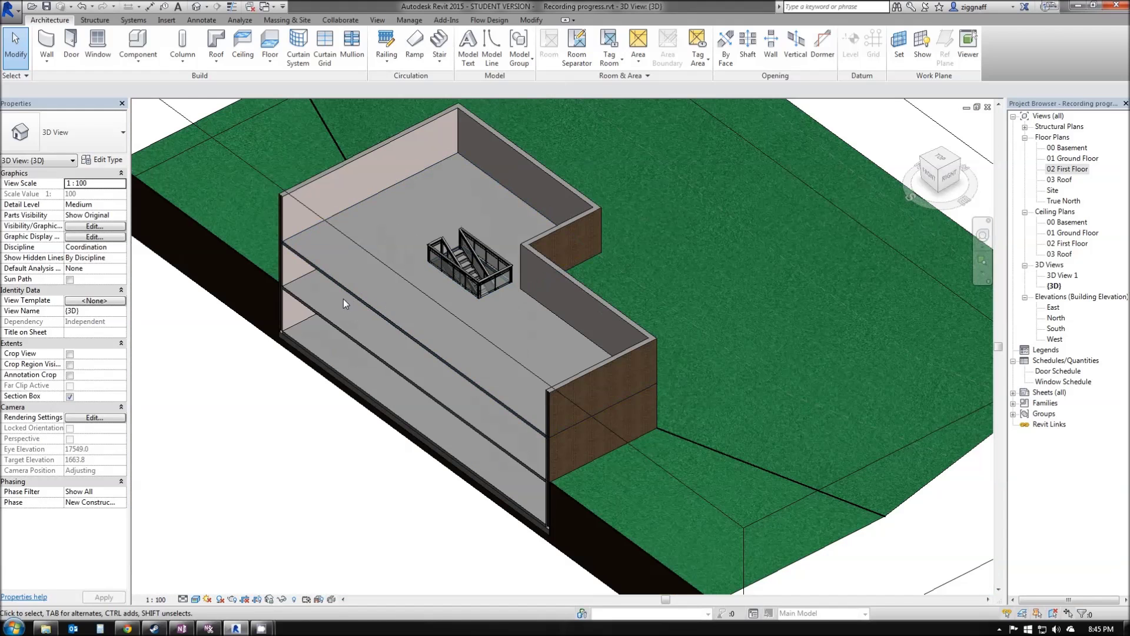
{"action": "left_click", "coordinate": [70, 401]}
{"action": "middle_click_drag", "start_coordinate": [270, 355], "coordinate": [395, 387]}
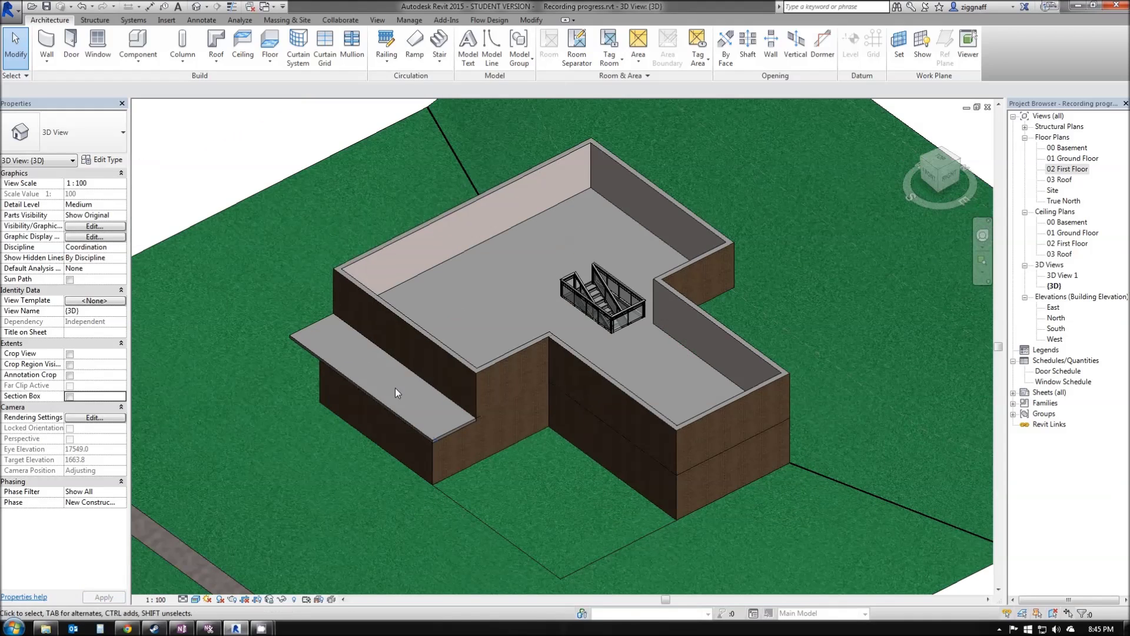
{"action": "left_click", "coordinate": [407, 408]}
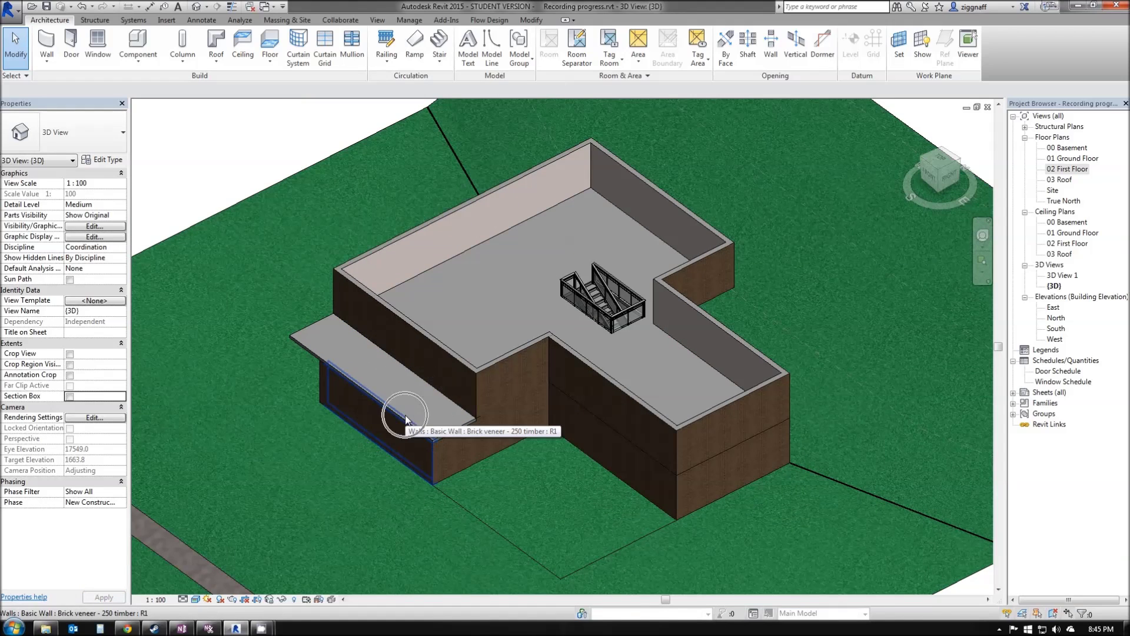
{"action": "key", "text": "w"}
{"action": "key", "text": "t"}
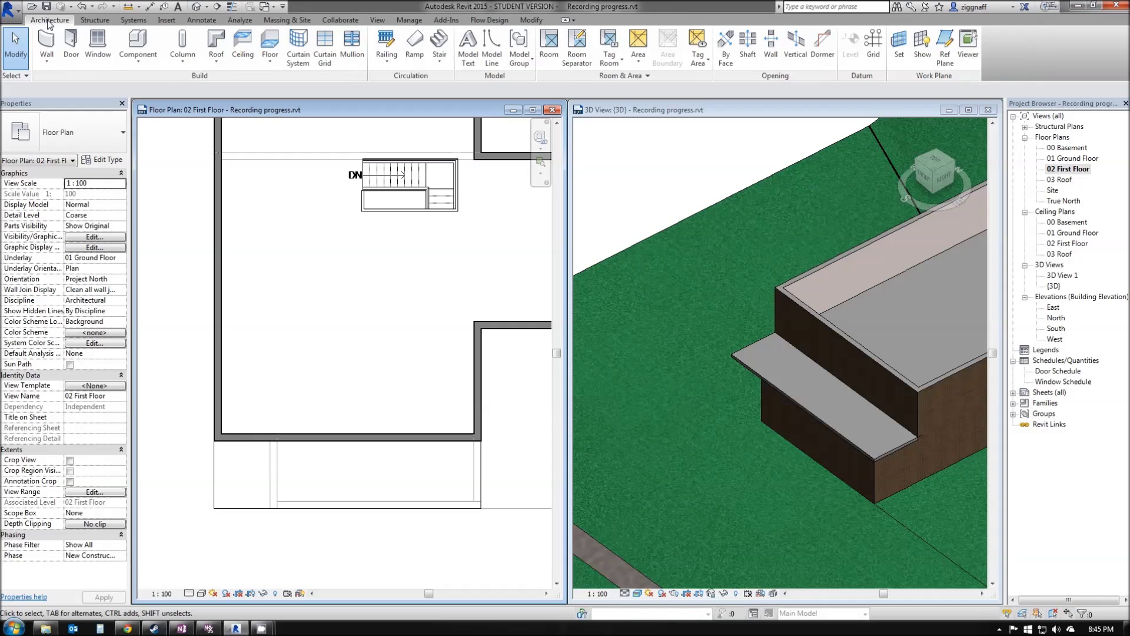
- Pick the deck's left, bottom and right edges for a 14293-long Glass Panel - Bottom Fill railing
{"action": "left_click", "coordinate": [387, 40]}
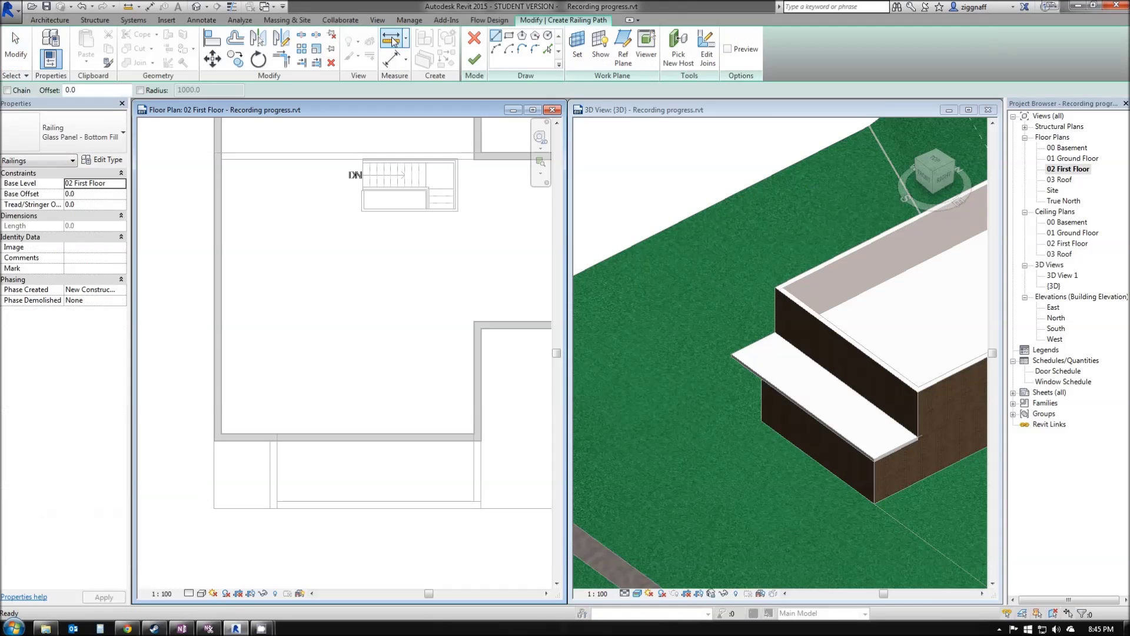
{"action": "middle_click_drag", "start_coordinate": [179, 408], "coordinate": [164, 285]}
{"action": "left_click", "coordinate": [75, 140]}
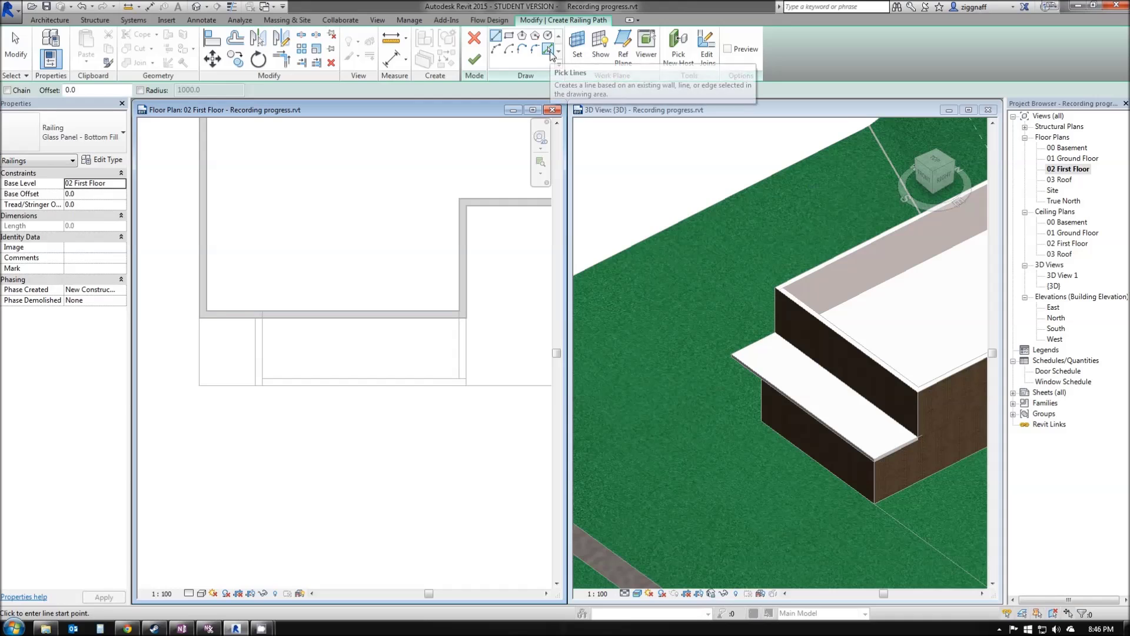
{"action": "left_click", "coordinate": [549, 51]}
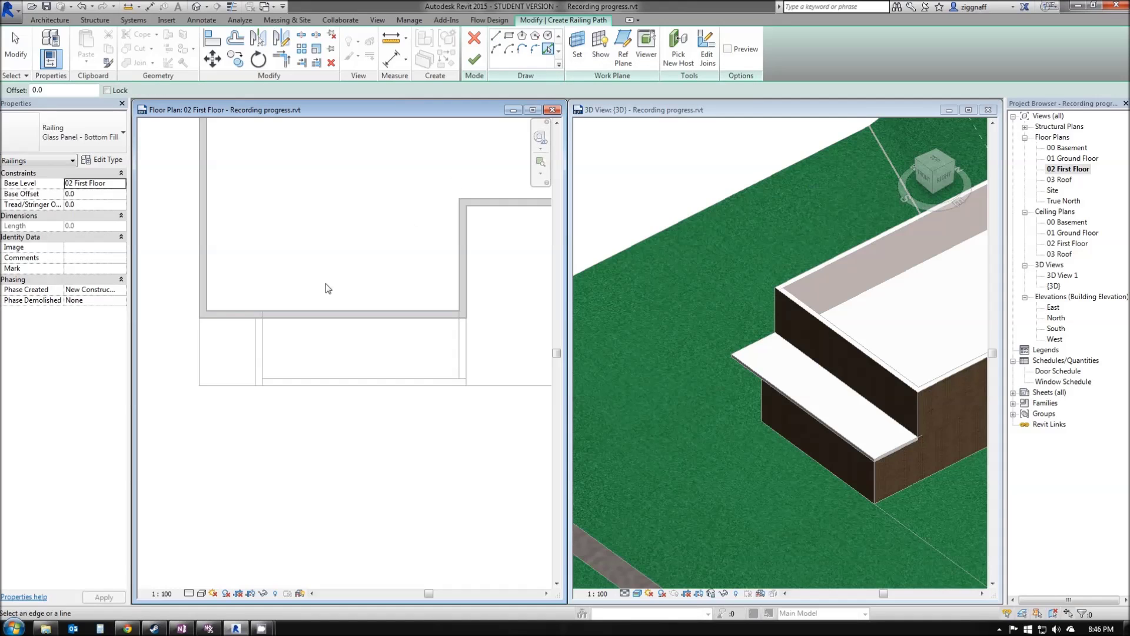
{"action": "left_click", "coordinate": [199, 348]}
{"action": "left_click", "coordinate": [317, 385]}
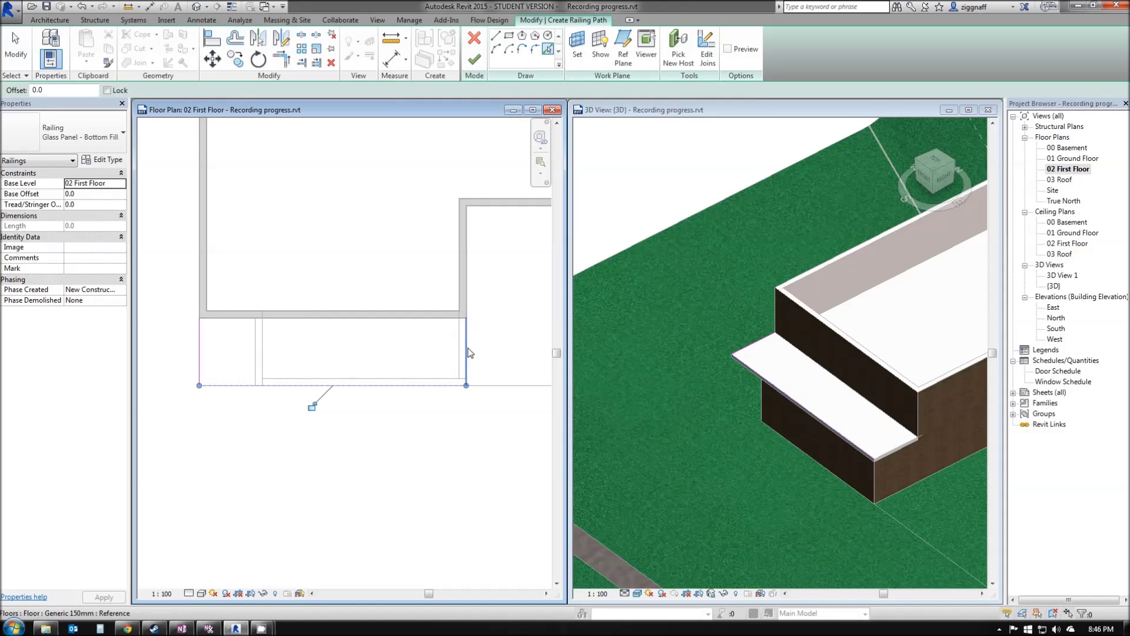
{"action": "middle_click_drag", "start_coordinate": [464, 347], "coordinate": [335, 344]}
{"action": "left_click", "coordinate": [338, 347]}
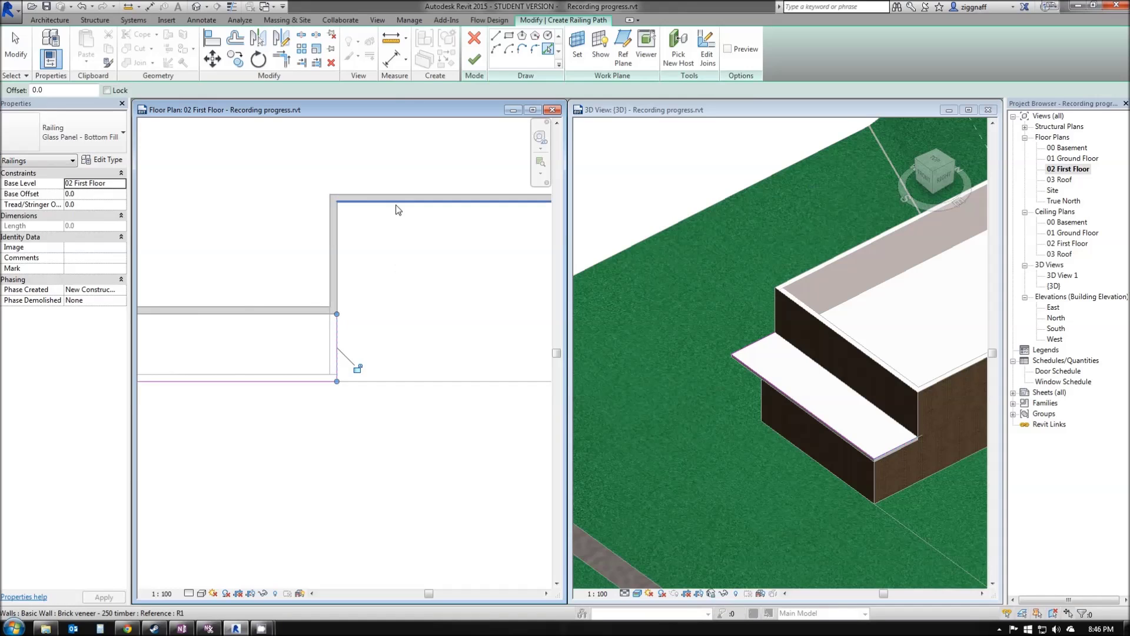
{"action": "left_click", "coordinate": [474, 59]}
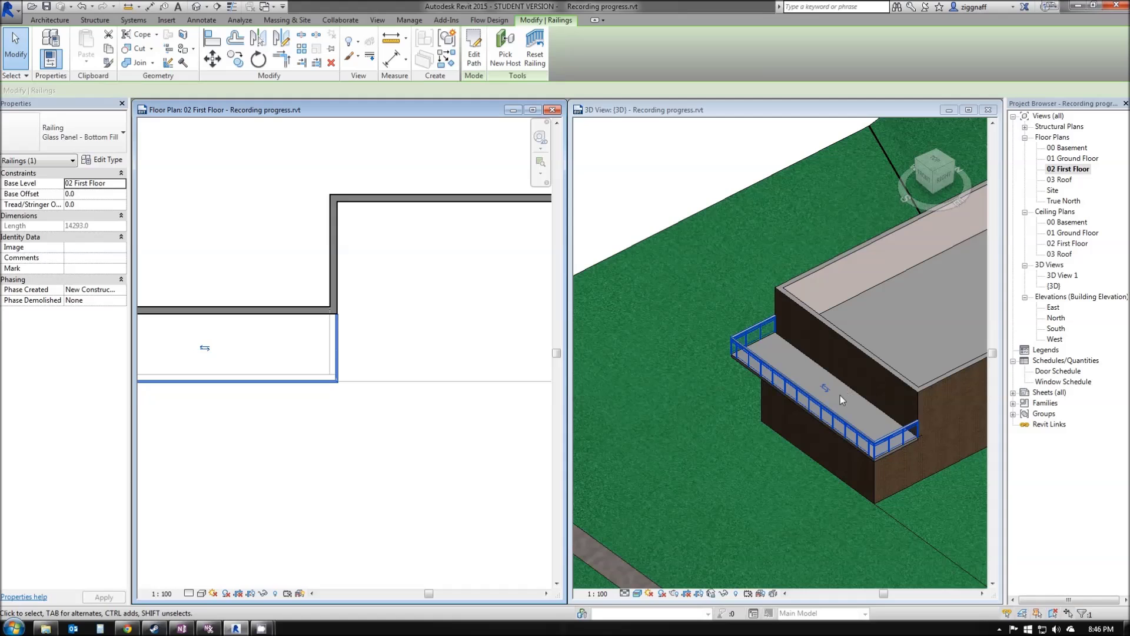
{"action": "left_click", "coordinate": [300, 456]}
{"action": "left_click", "coordinate": [757, 386]}
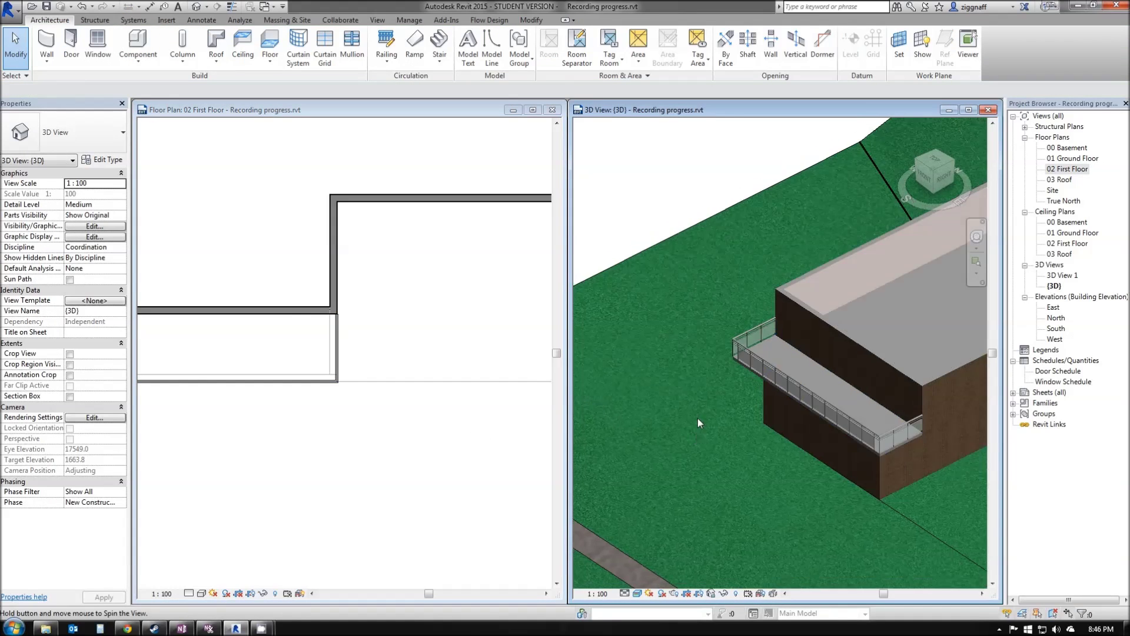
{"action": "mouse_move", "coordinate": [698, 417]}
{"action": "middle_mouse_down", "text": "shift"}
{"action": "mouse_move", "coordinate": [705, 401]}
{"action": "mouse_move", "coordinate": [653, 377]}
{"action": "mouse_move", "coordinate": [504, 422]}
{"action": "mouse_move", "coordinate": [761, 423]}
{"action": "mouse_move", "coordinate": [714, 425]}
{"action": "middle_mouse_up", "text": "shift"}
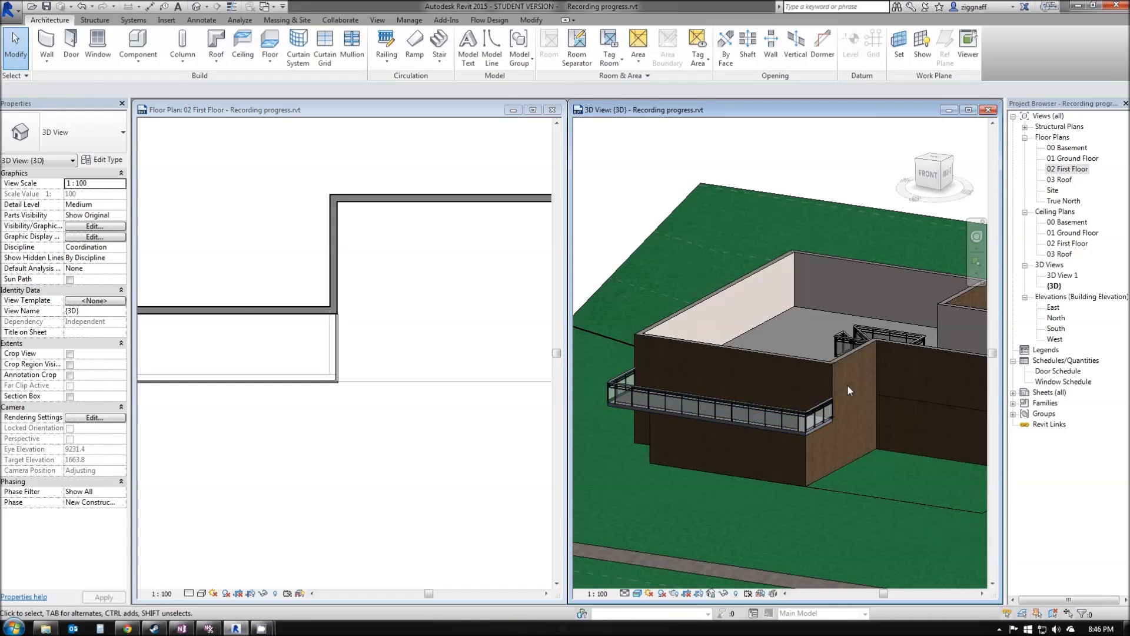
{"action": "middle_click_drag", "start_coordinate": [825, 310], "coordinate": [780, 278]}
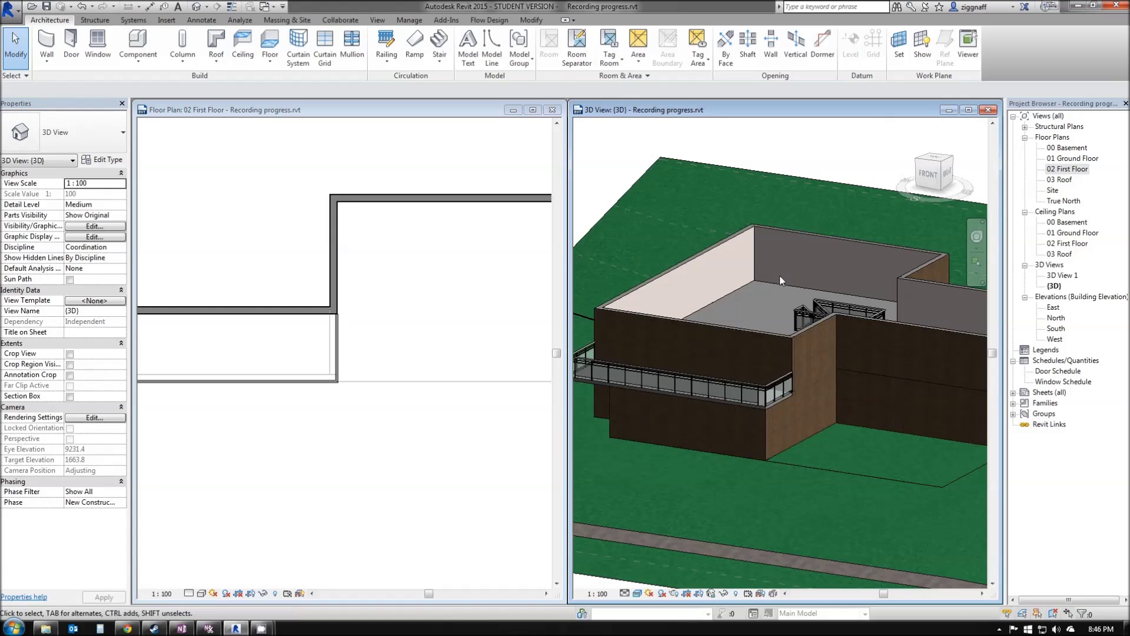